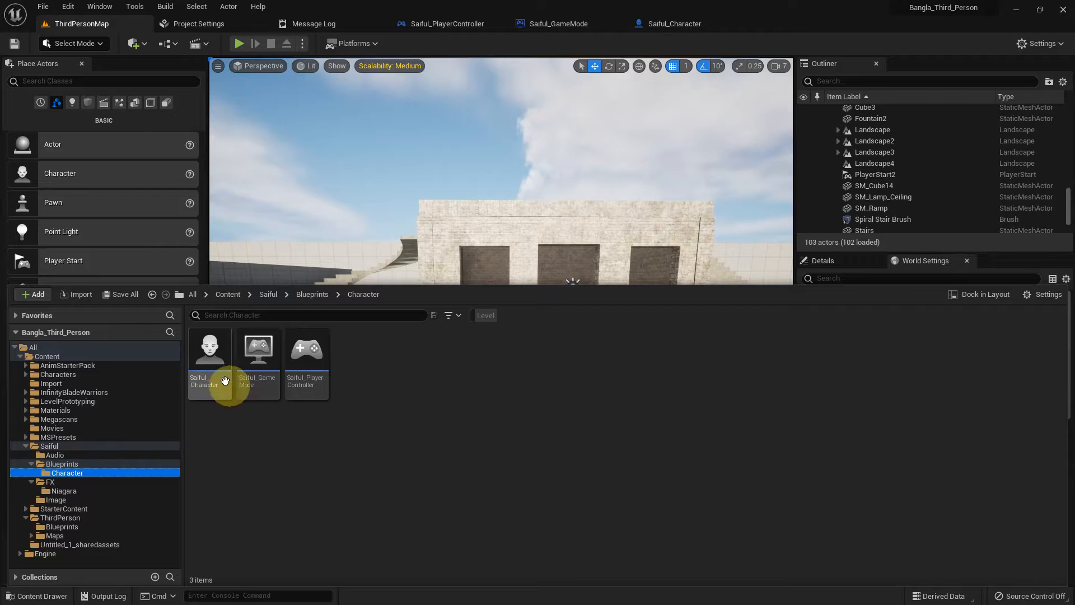
- Open the Saiful_Character blueprint and look over the input nodes in its Event Graph
{"action": "left_click", "coordinate": [264, 379]}
{"action": "left_click", "coordinate": [307, 385]}
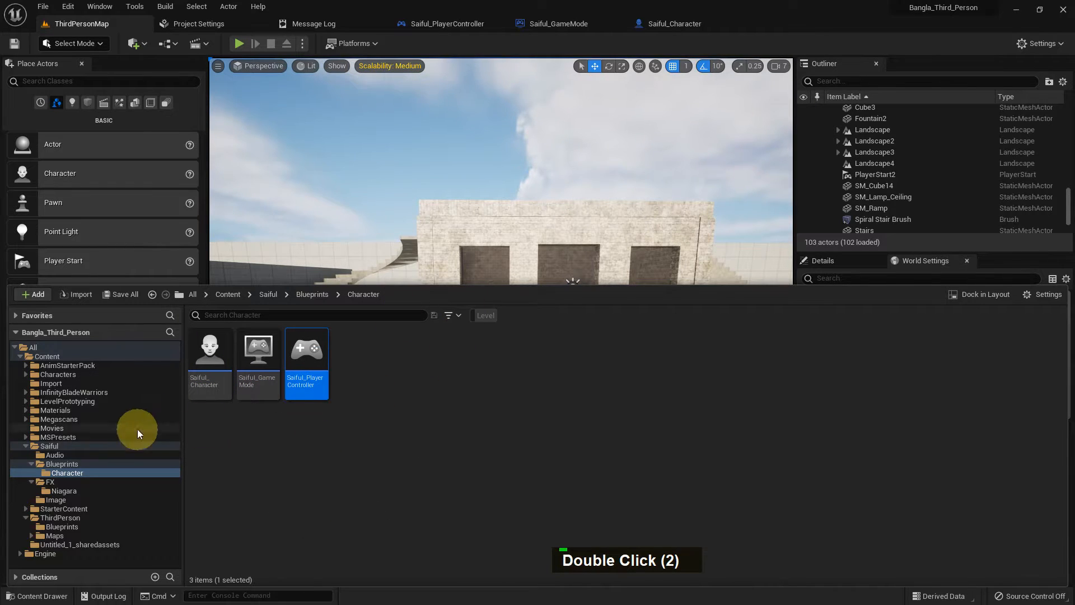
{"action": "double_click", "coordinate": [208, 381]}
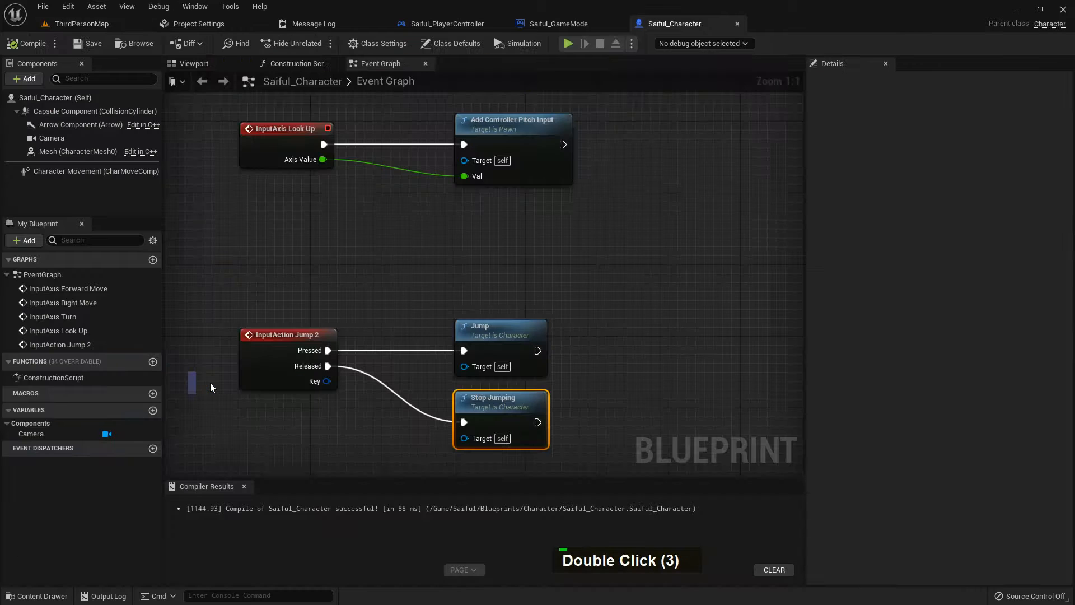
{"action": "scroll", "coordinate": [407, 322], "scroll_direction": "down", "scroll_amount": 4}
{"action": "scroll", "coordinate": [442, 271], "scroll_direction": "down", "scroll_amount": 2}
{"action": "right_click_drag", "start_coordinate": [441, 271], "coordinate": [308, 223]}
{"action": "scroll", "coordinate": [388, 224], "scroll_direction": "up", "scroll_amount": 2}
{"action": "right_click_drag", "start_coordinate": [388, 224], "coordinate": [250, 146]}
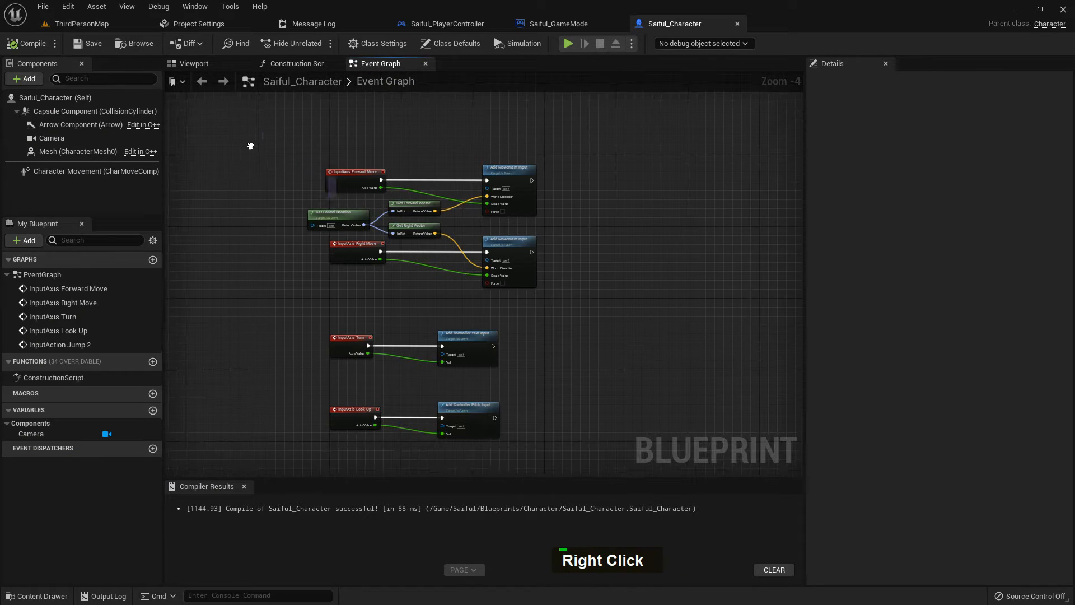
- Show the character blueprint's 3D viewport and select its Mesh component
{"action": "left_click", "coordinate": [222, 68]}
{"action": "scroll", "coordinate": [473, 264], "scroll_direction": "up", "scroll_amount": 2}
{"action": "left_click_drag", "start_coordinate": [492, 261], "coordinate": [480, 234], "text": "alt"}
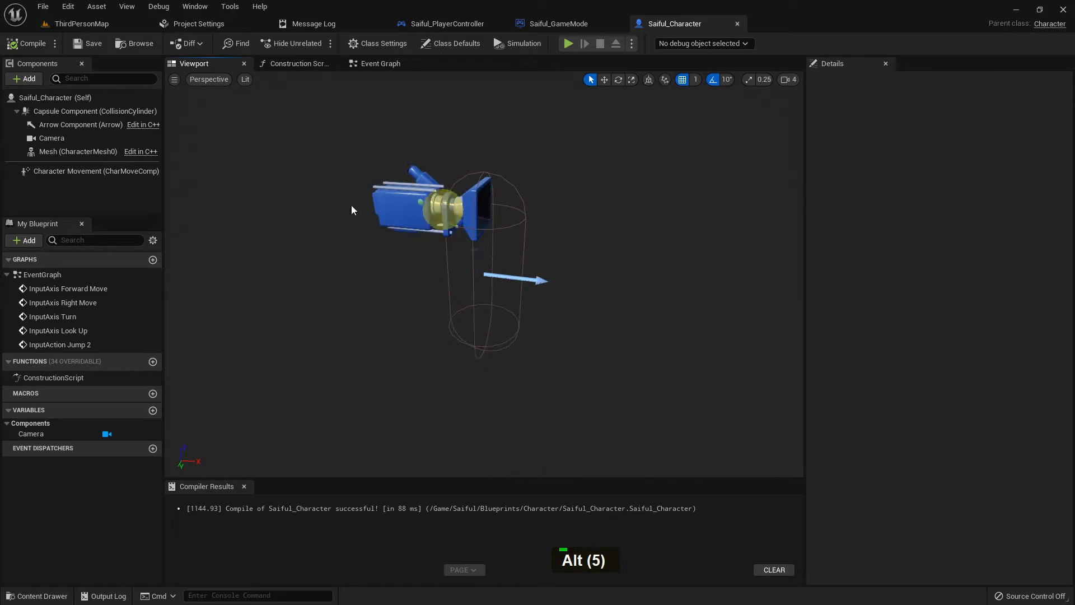
{"action": "left_click", "coordinate": [63, 152]}
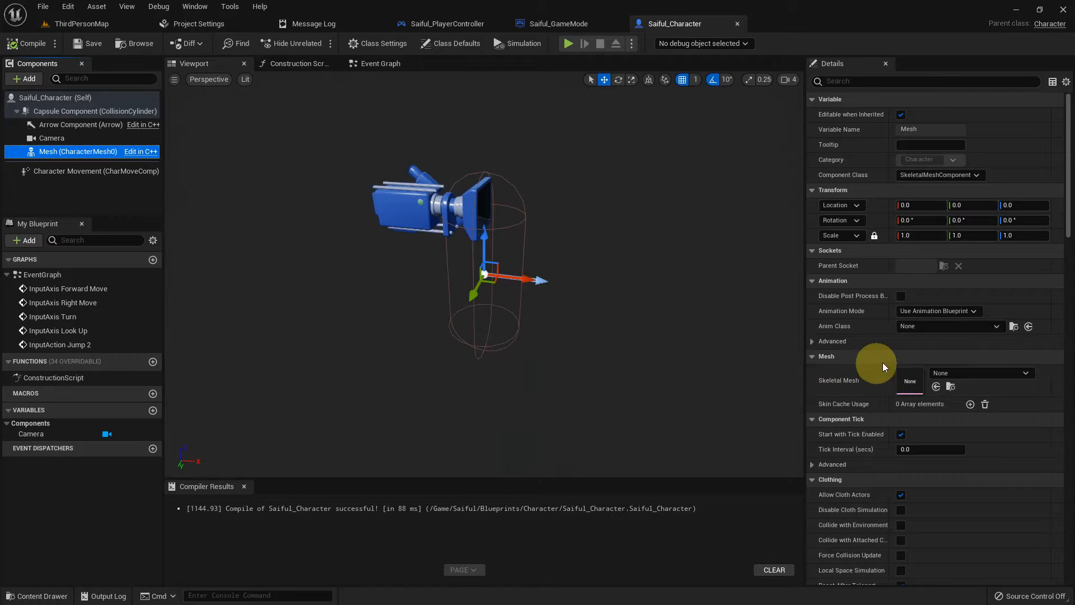
- Browse from the ThirdPersonMap level to the InfinityBladeWarriors > Character > CompleteCharacters content folder
{"action": "left_click", "coordinate": [113, 28]}
{"action": "middle_click", "coordinate": [409, 319]}
{"action": "key", "text": "ctrl+space"}
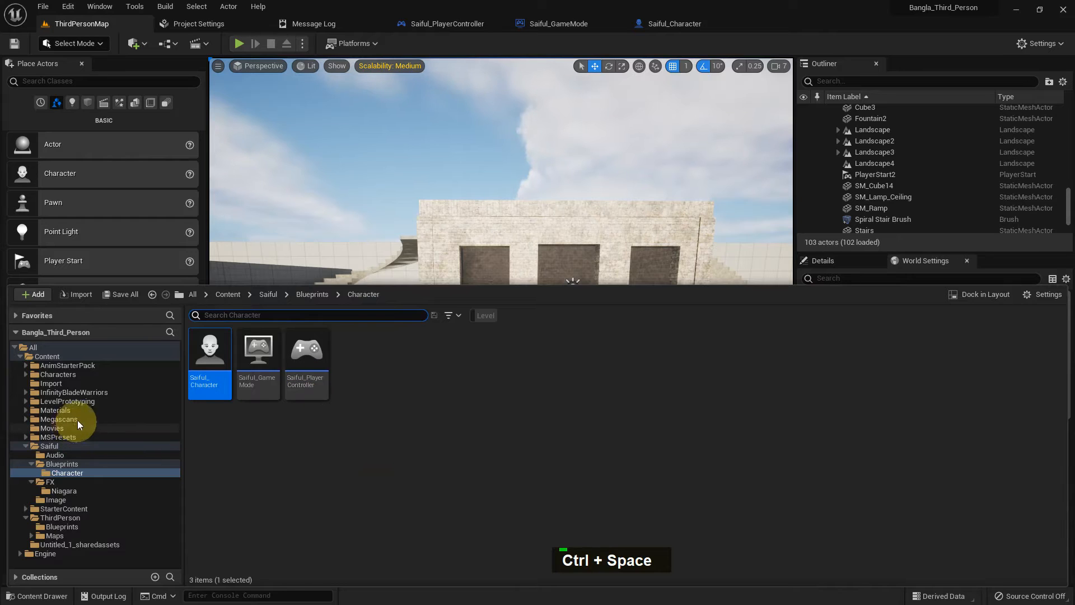
{"action": "left_click", "coordinate": [114, 392]}
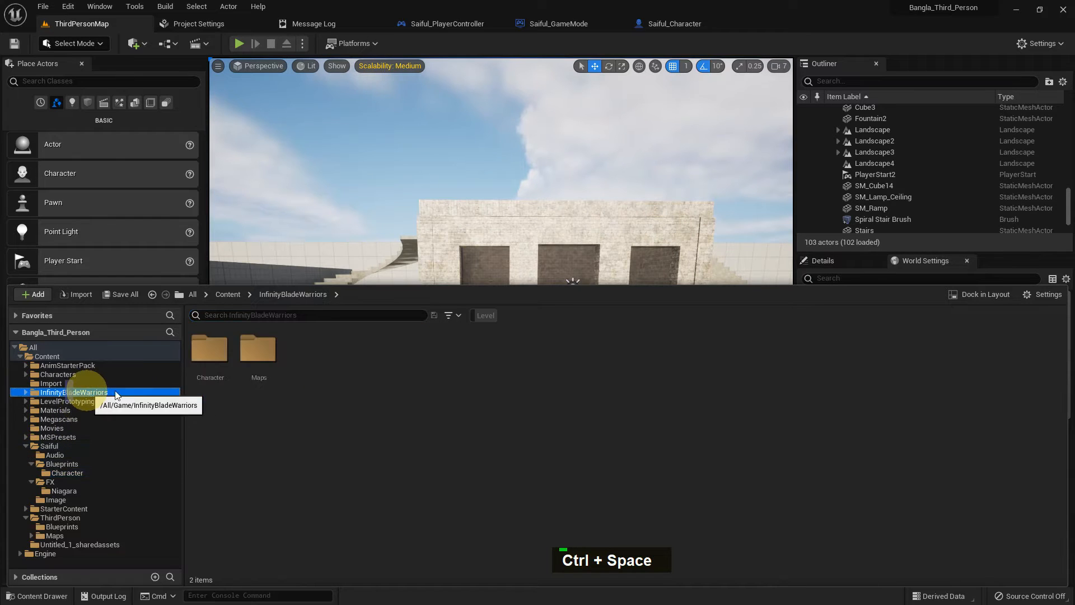
{"action": "double_click", "coordinate": [210, 366]}
{"action": "double_click", "coordinate": [213, 374]}
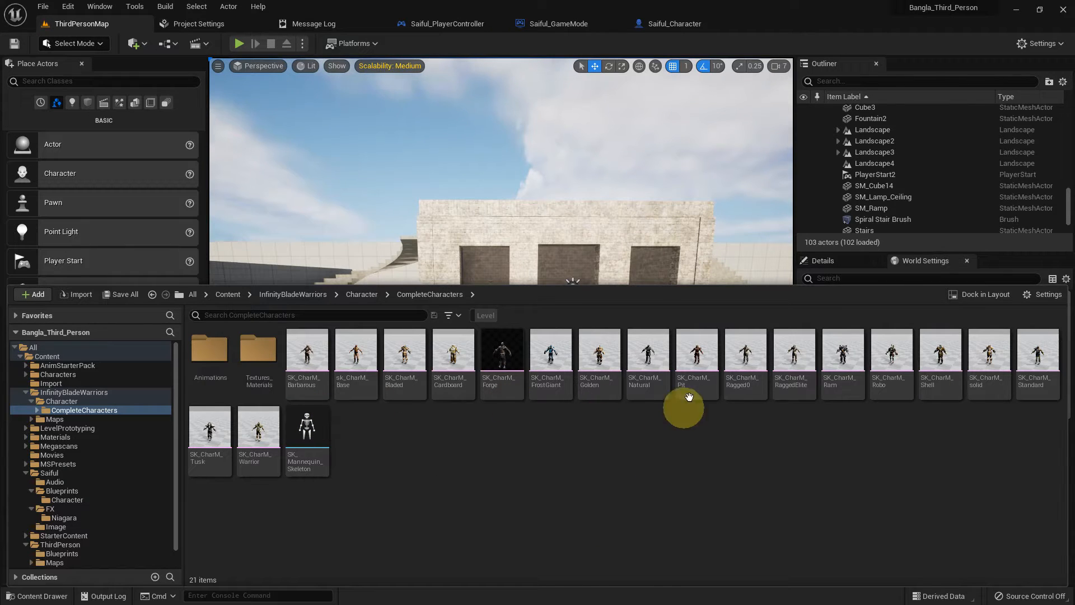
- Open the SK_CharM_Pit skeletal mesh and examine the character's look from several angles
{"action": "left_click", "coordinate": [687, 367]}
{"action": "double_click", "coordinate": [686, 367]}
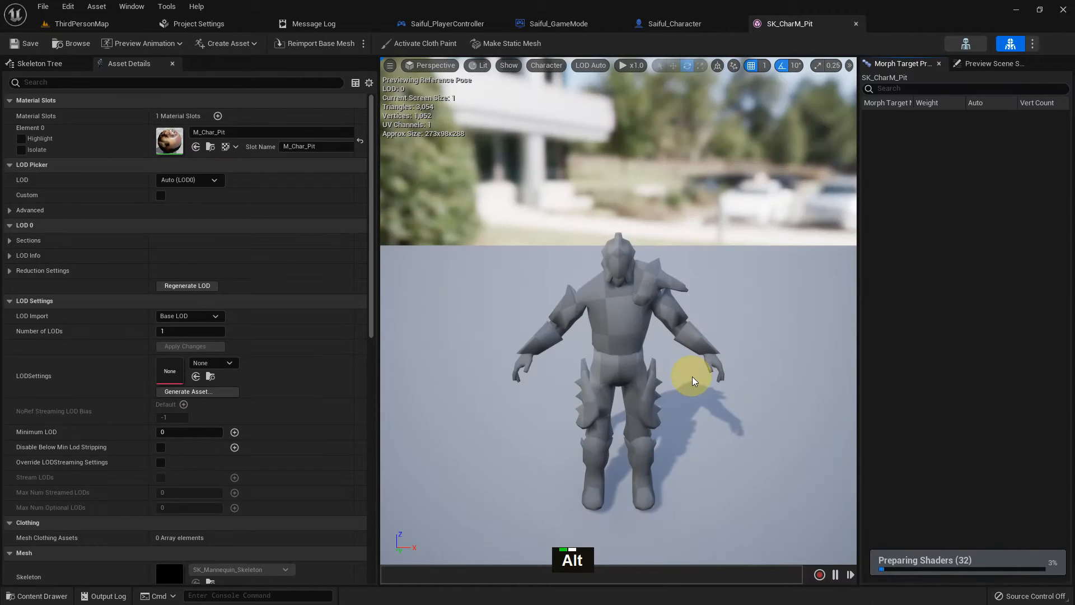
{"action": "left_click_drag", "start_coordinate": [692, 376], "coordinate": [761, 378], "text": "alt"}
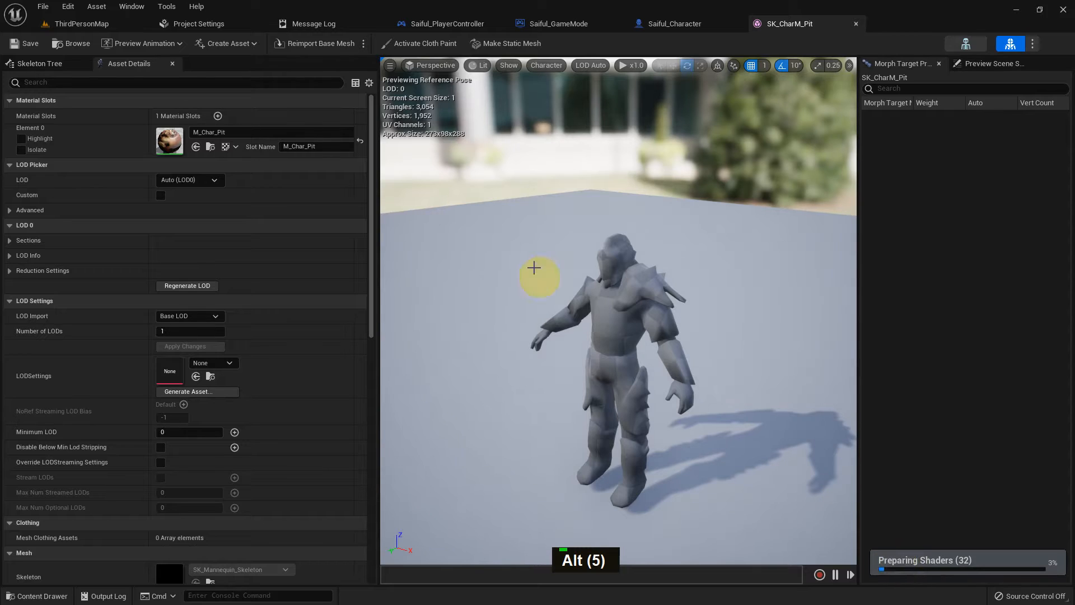
{"action": "left_click", "coordinate": [98, 23]}
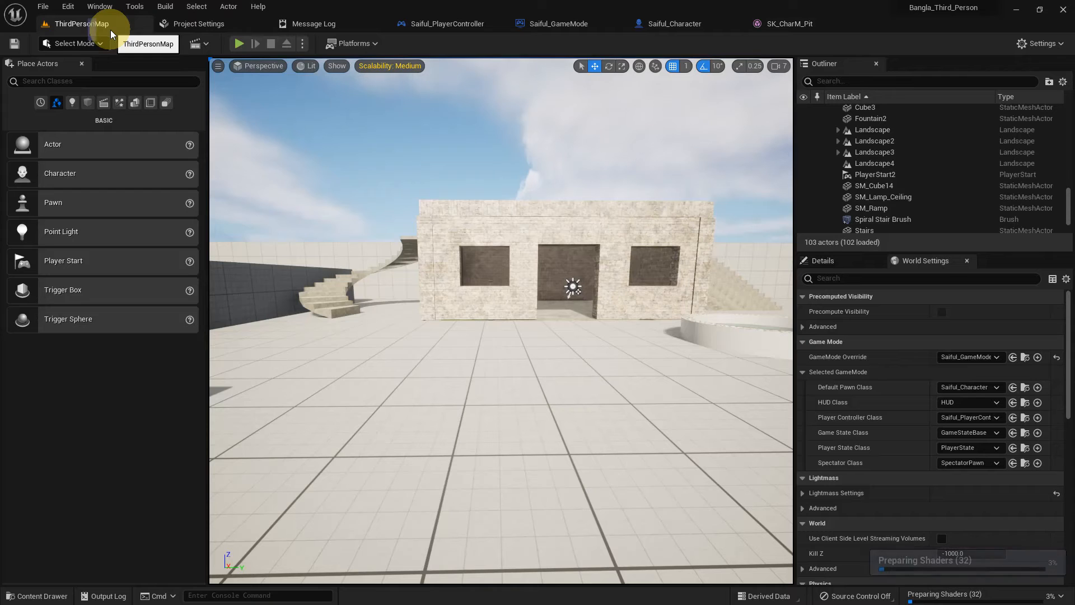
{"action": "middle_click", "coordinate": [554, 373]}
{"action": "key", "text": "ctrl+space"}
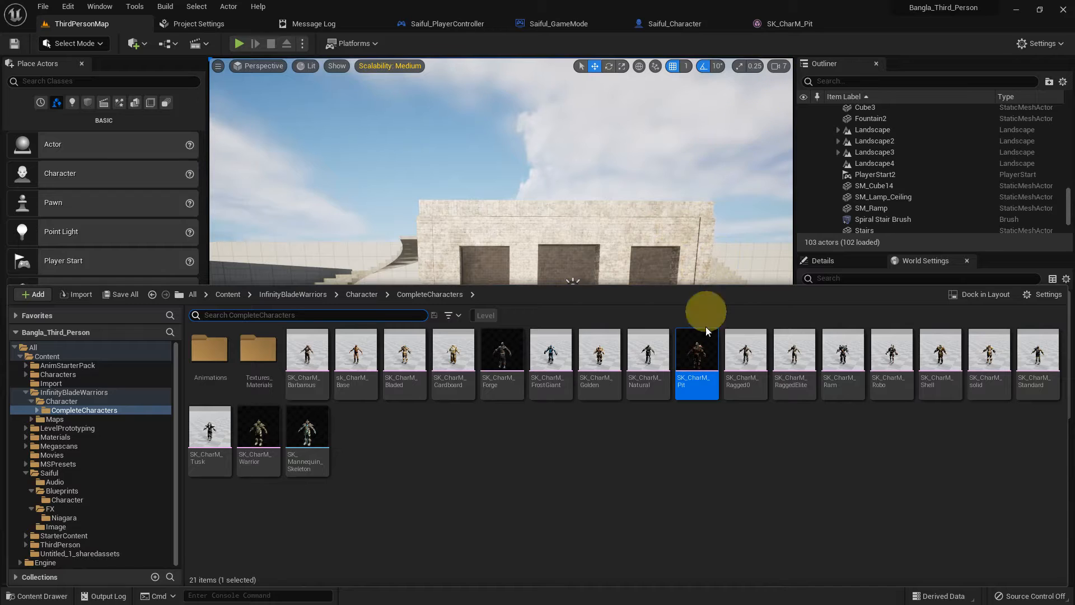
{"action": "left_click", "coordinate": [792, 29]}
{"action": "scroll", "coordinate": [676, 298], "scroll_direction": "up", "scroll_amount": 4}
{"action": "left_click_drag", "start_coordinate": [665, 296], "coordinate": [613, 298], "text": "alt"}
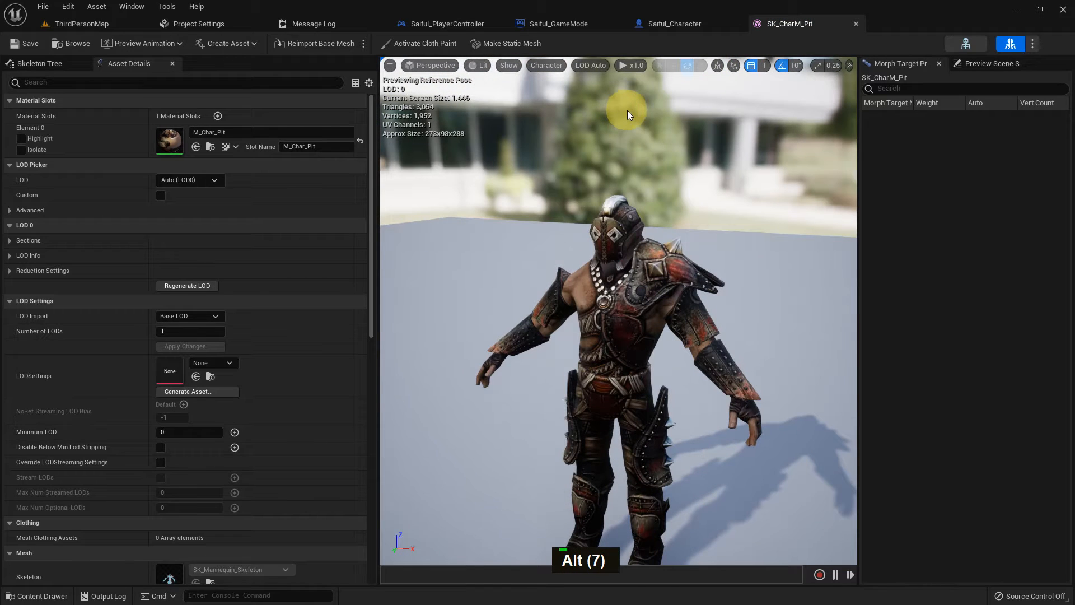
- Open the SK_CharM_Barbarous skeletal mesh from the CompleteCharacters folder and examine it up close
{"action": "left_click", "coordinate": [83, 24]}
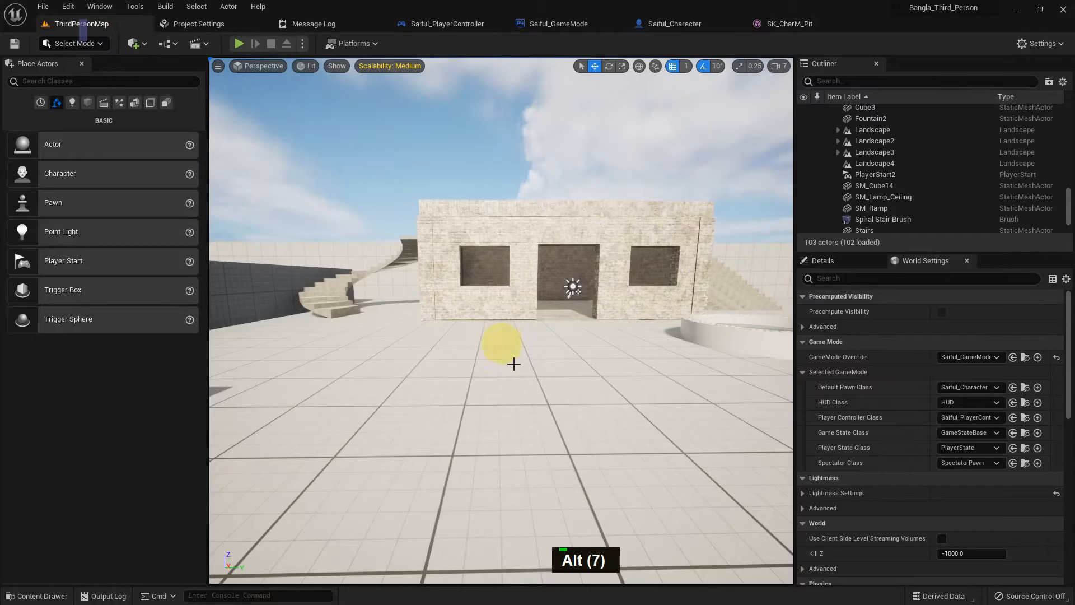
{"action": "key", "text": "ctrl+space"}
{"action": "double_click", "coordinate": [309, 364]}
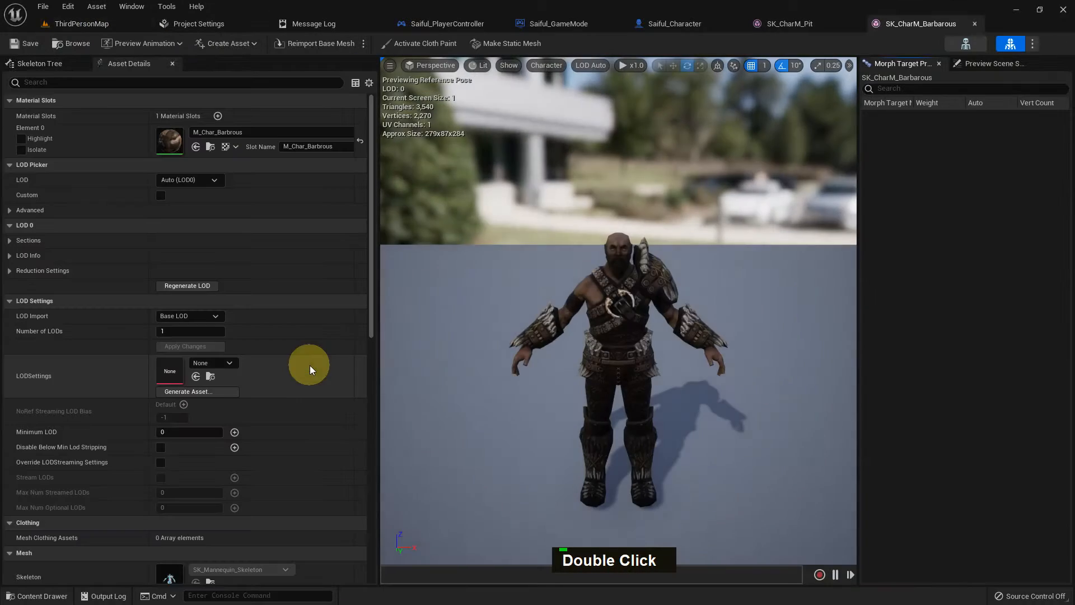
{"action": "left_click_drag", "start_coordinate": [651, 294], "coordinate": [679, 306], "text": "alt"}
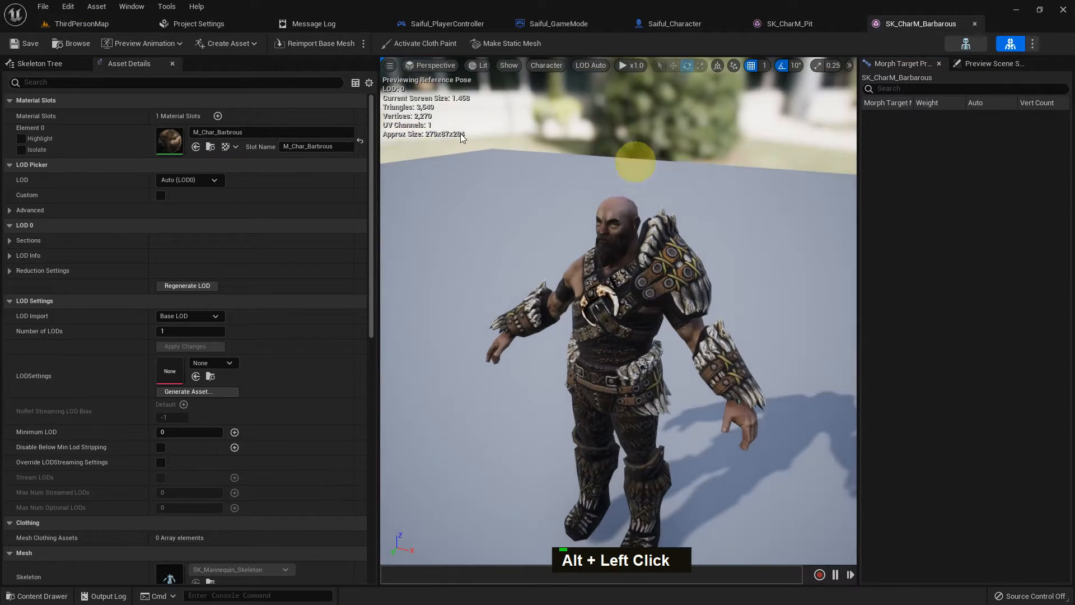
- Locate SK_CharM_Barbarous in the content folder and assign it as the skeletal mesh of Saiful_Character's Mesh component
{"action": "left_click", "coordinate": [62, 43]}
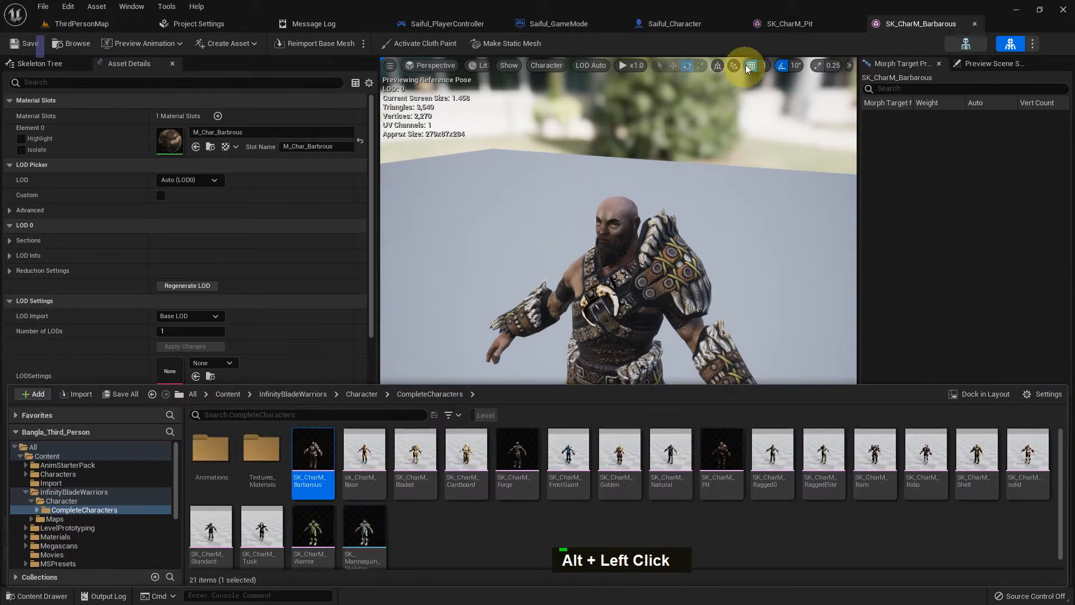
{"action": "left_click", "coordinate": [666, 25]}
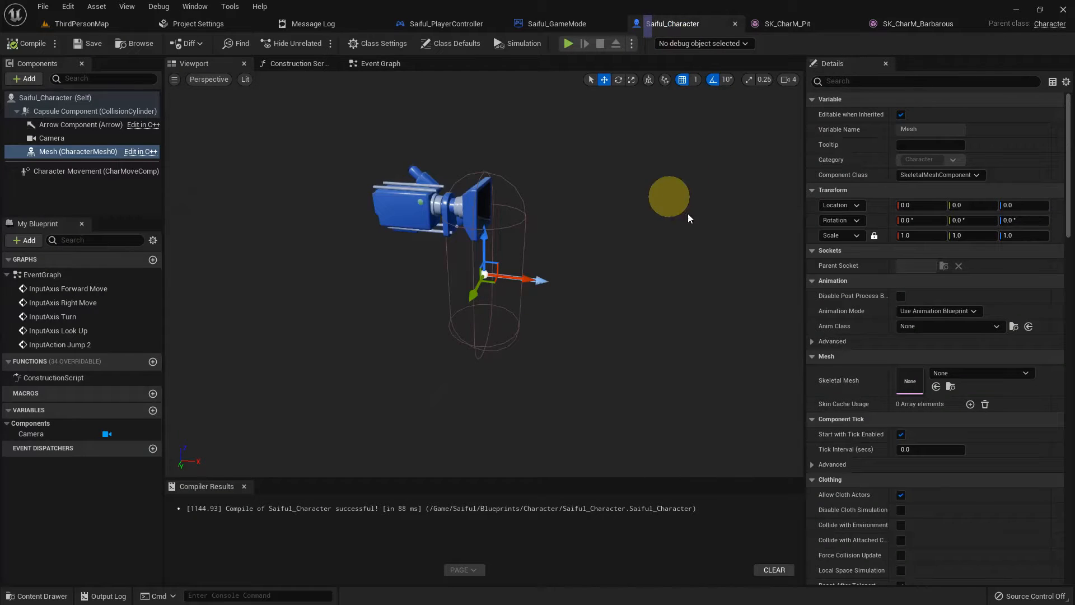
{"action": "left_click", "coordinate": [935, 386]}
{"action": "scroll", "coordinate": [703, 375], "scroll_direction": "down", "scroll_amount": 3}
{"action": "left_click_drag", "start_coordinate": [682, 336], "coordinate": [657, 333], "text": "alt"}
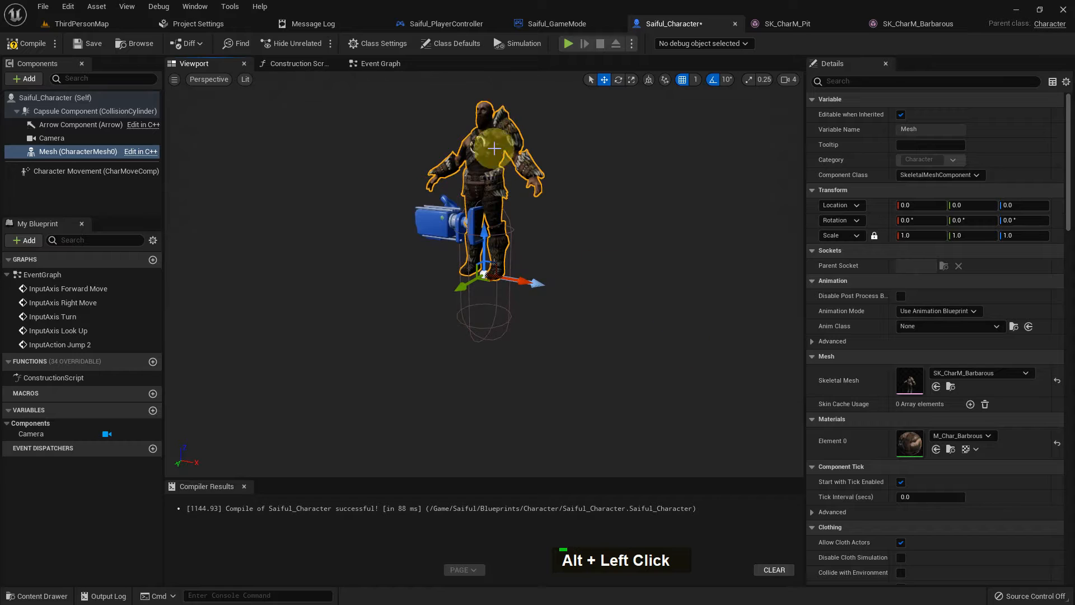
- Lower the character mesh to about -86 on Z and rotate it to -20° around Z
{"action": "left_click_drag", "start_coordinate": [483, 236], "coordinate": [485, 286]}
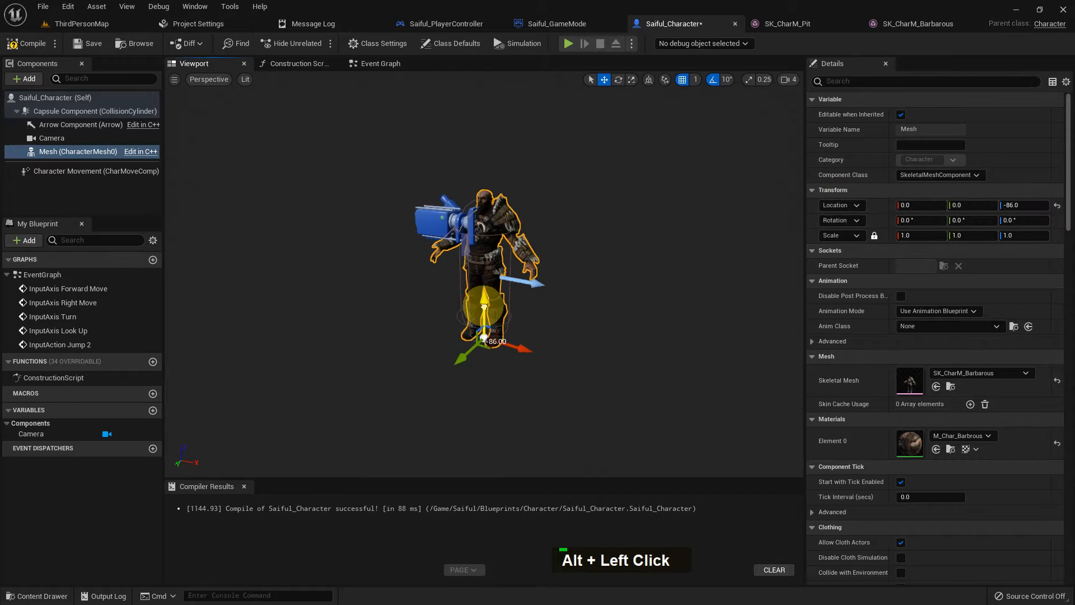
{"action": "scroll", "coordinate": [538, 314], "scroll_direction": "up", "scroll_amount": 2}
{"action": "key", "text": "e"}
{"action": "left_click_drag", "start_coordinate": [502, 438], "coordinate": [560, 428]}
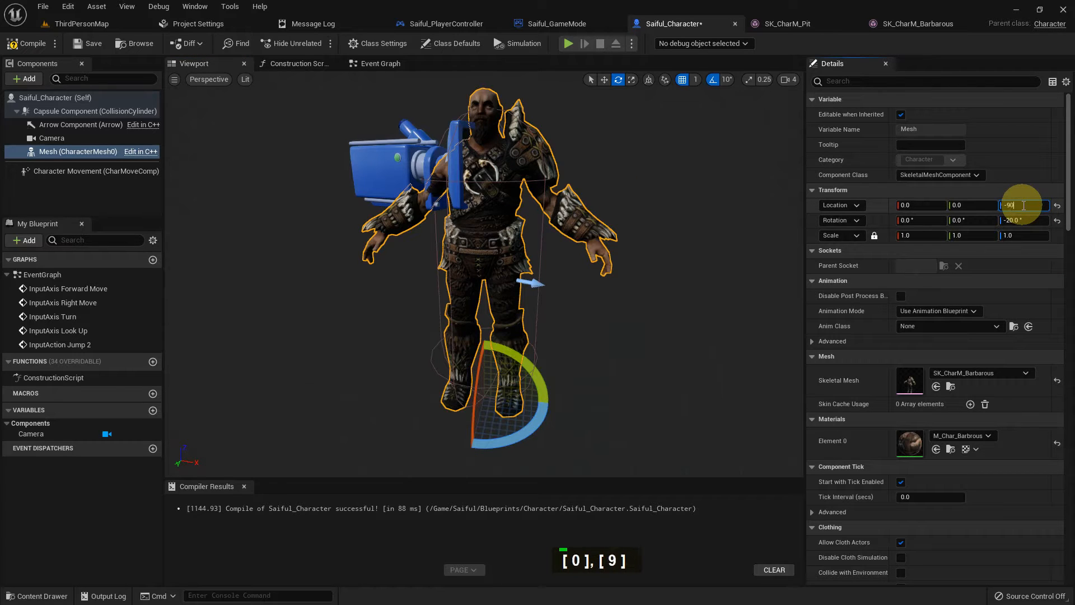
- Set the Mesh component's Z location to -90 and its Z rotation to -90°
{"action": "left_click", "coordinate": [1023, 205]}
{"action": "type", "text": "-90"}
{"action": "key", "text": "Return"}
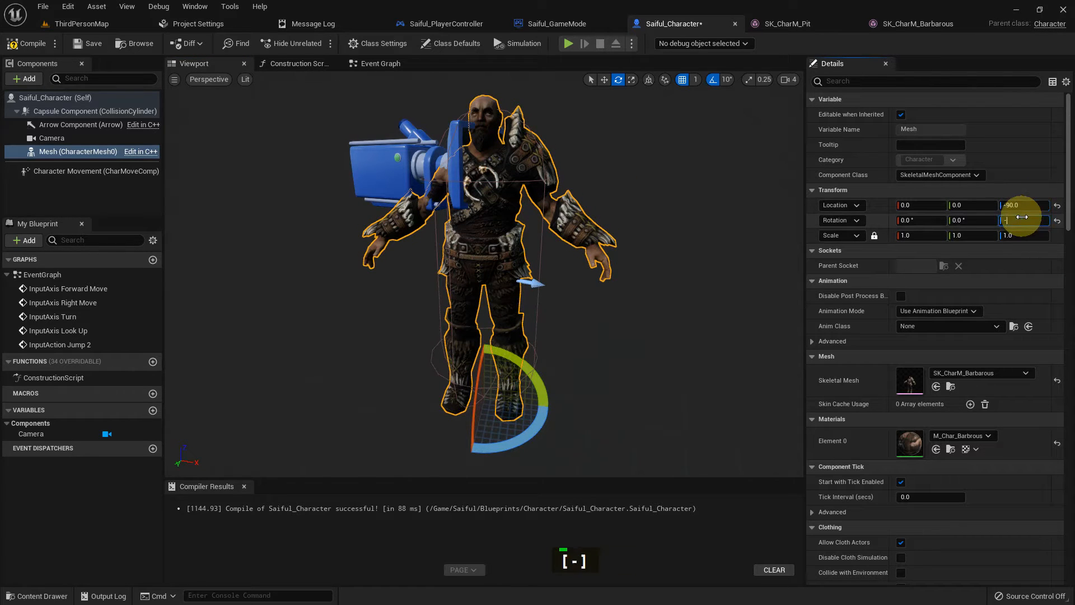
{"action": "left_click", "coordinate": [1021, 217]}
{"action": "type", "text": "-90"}
{"action": "key", "text": "Return"}
{"action": "left_click_drag", "start_coordinate": [721, 364], "coordinate": [620, 363], "text": "alt"}
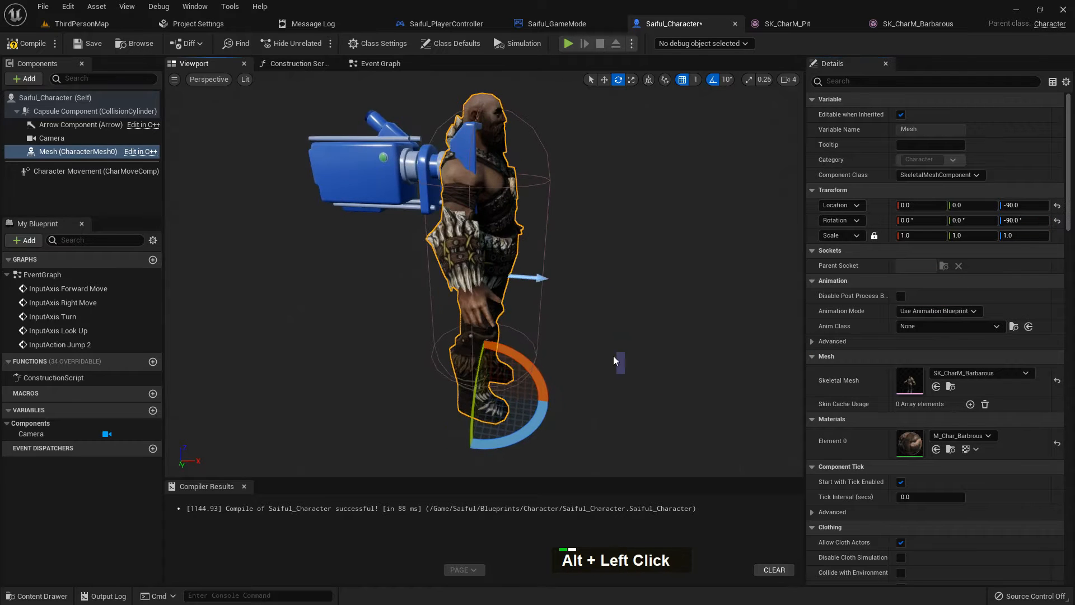
- Delete the existing Camera component and add a SpringArm component to the character
{"action": "left_click", "coordinate": [374, 174]}
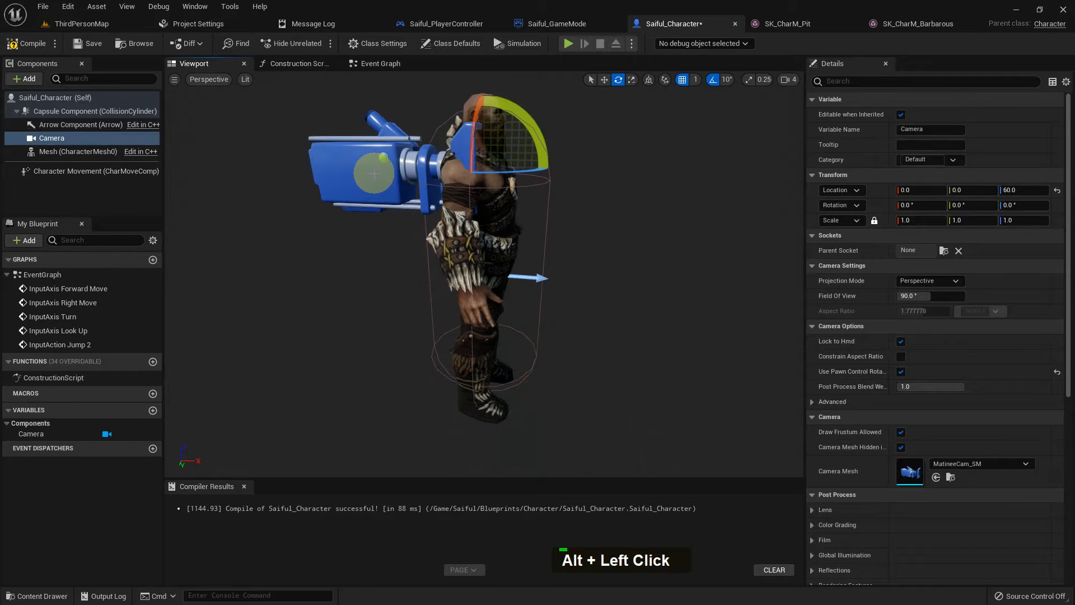
{"action": "key", "text": "Delete"}
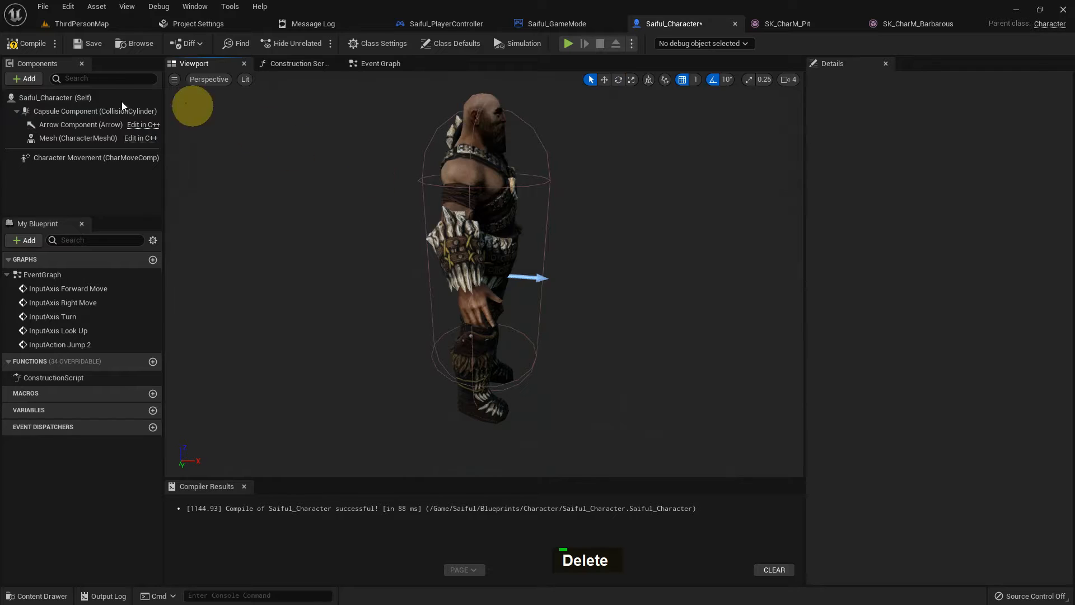
{"action": "left_click", "coordinate": [18, 80]}
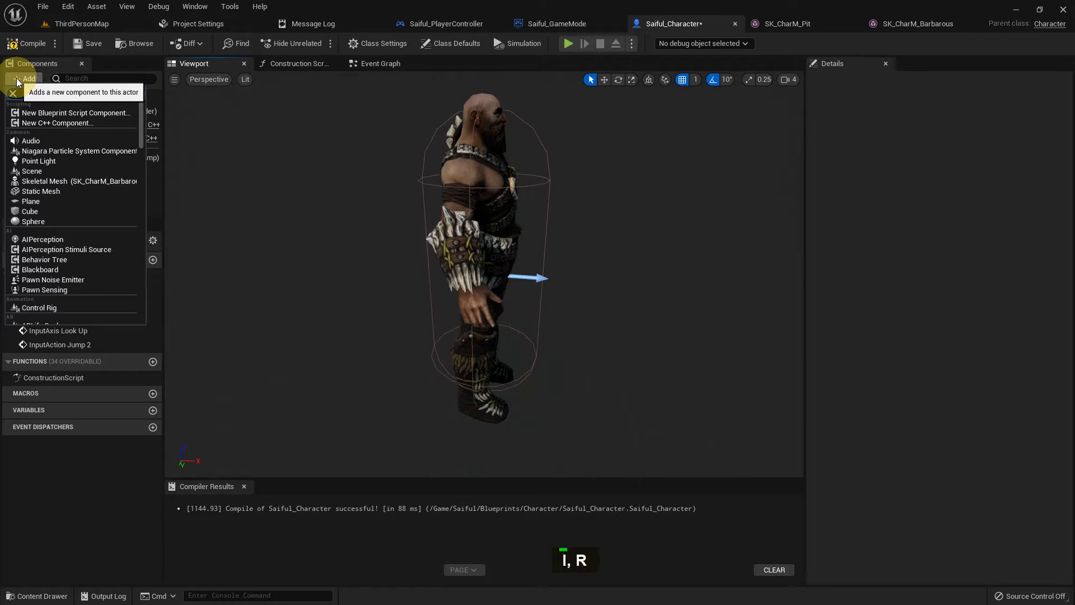
{"action": "left_click", "coordinate": [34, 108]}
{"action": "scroll", "coordinate": [347, 338], "scroll_direction": "down", "scroll_amount": 2}
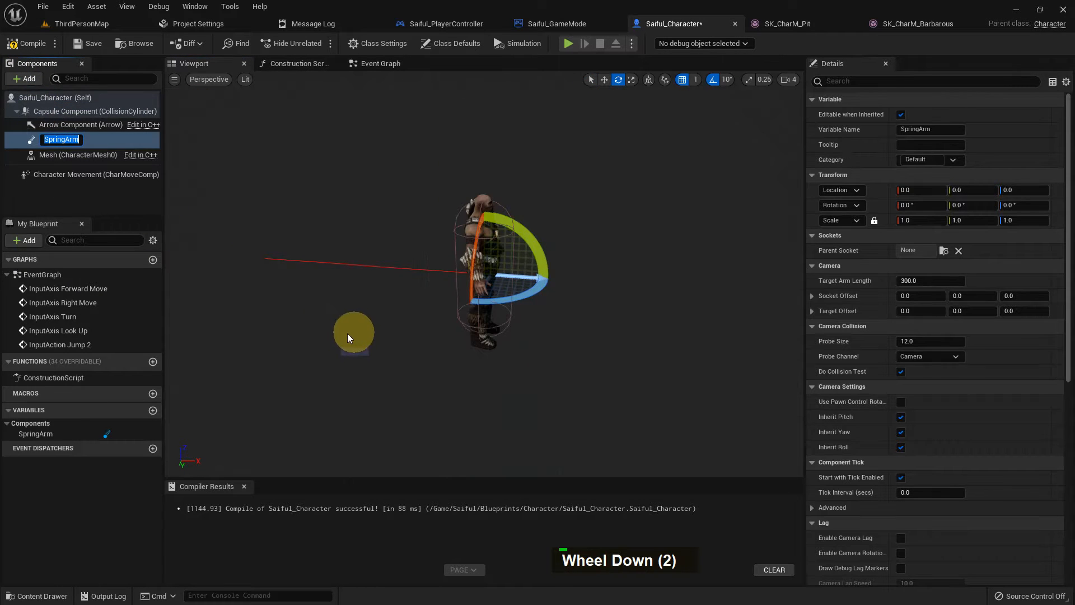
{"action": "left_click", "coordinate": [107, 153]}
- Add a Camera component as a child of the SpringArm
{"action": "left_click", "coordinate": [64, 138]}
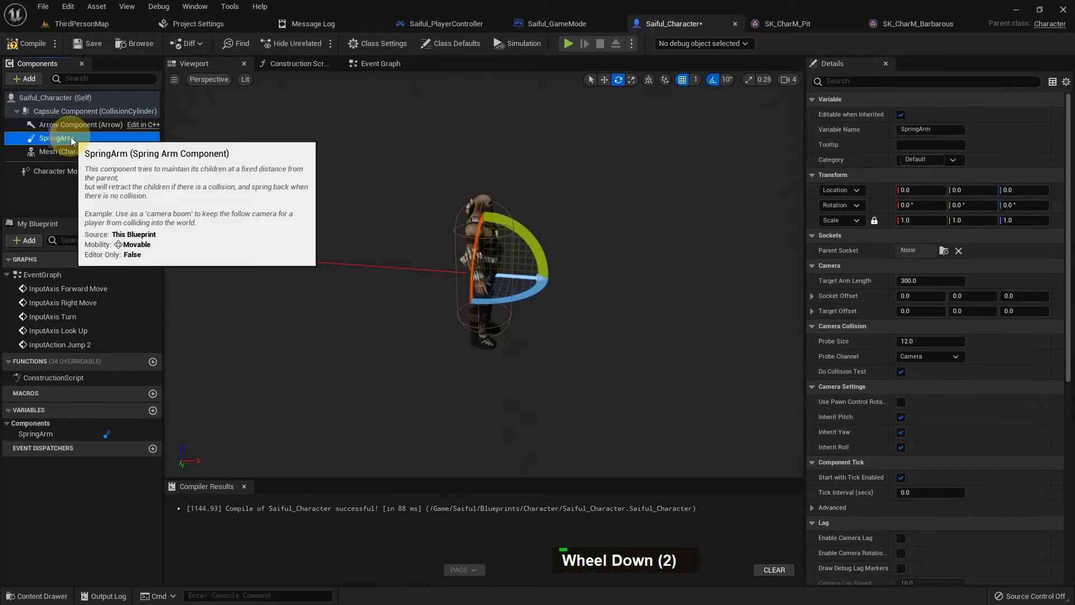
{"action": "left_click", "coordinate": [39, 83]}
{"action": "type", "text": "cam"}
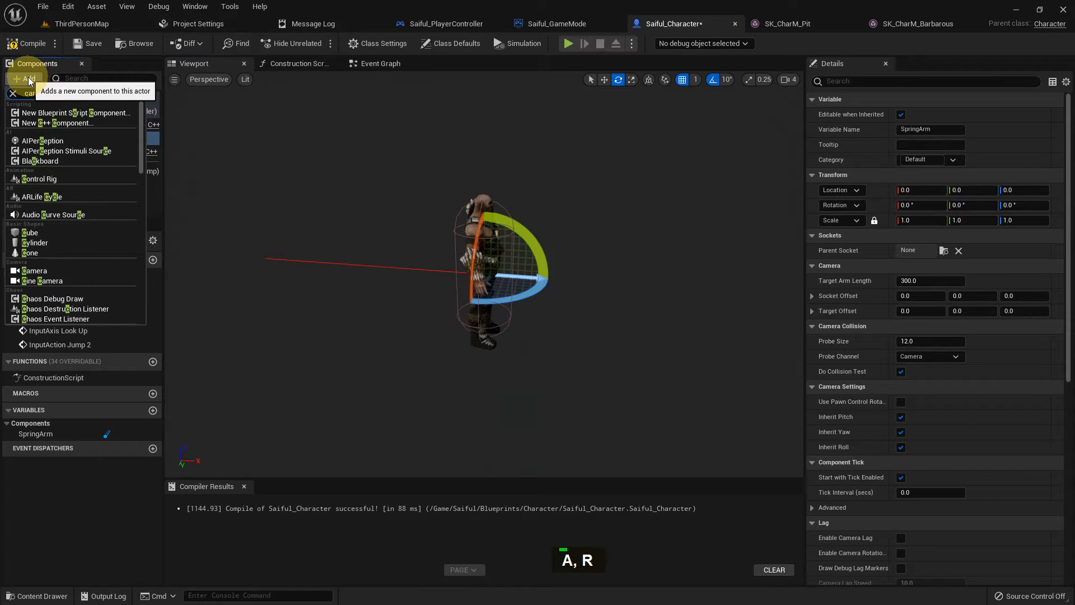
{"action": "type", "text": "era"}
{"action": "left_click", "coordinate": [39, 113]}
{"action": "key", "text": "Return"}
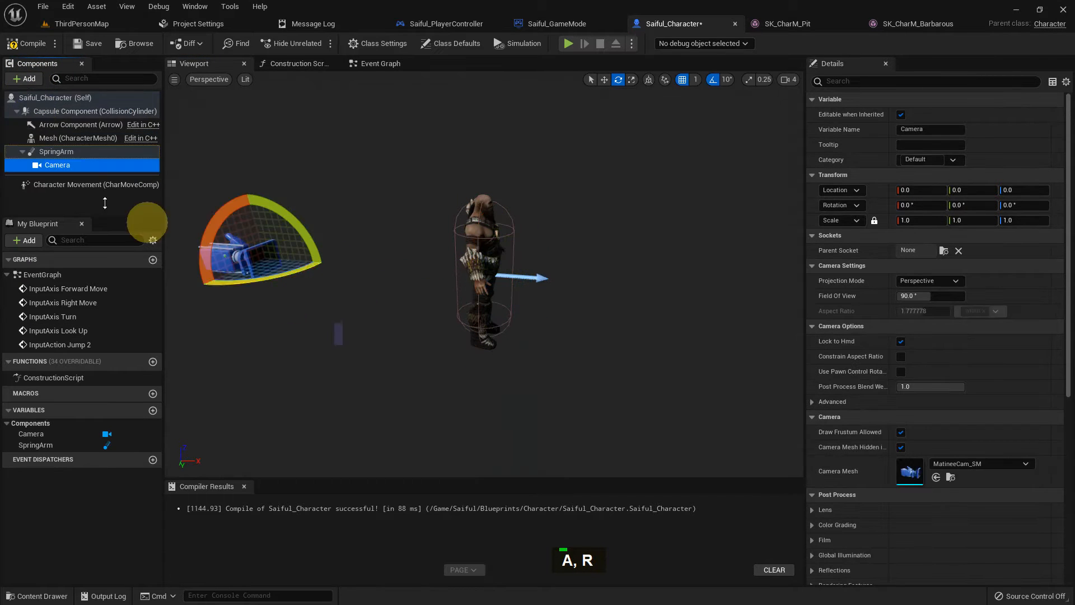
- Raise the SpringArm to a Z location of 60, and compile and save the character blueprint
{"action": "left_click", "coordinate": [53, 152]}
{"action": "scroll", "coordinate": [582, 273], "scroll_direction": "down", "scroll_amount": 2}
{"action": "scroll", "coordinate": [583, 272], "scroll_direction": "down", "scroll_amount": 1}
{"action": "left_click_drag", "start_coordinate": [582, 272], "coordinate": [560, 248], "text": "alt"}
{"action": "key", "text": "w"}
{"action": "left_click_drag", "start_coordinate": [485, 228], "coordinate": [488, 203]}
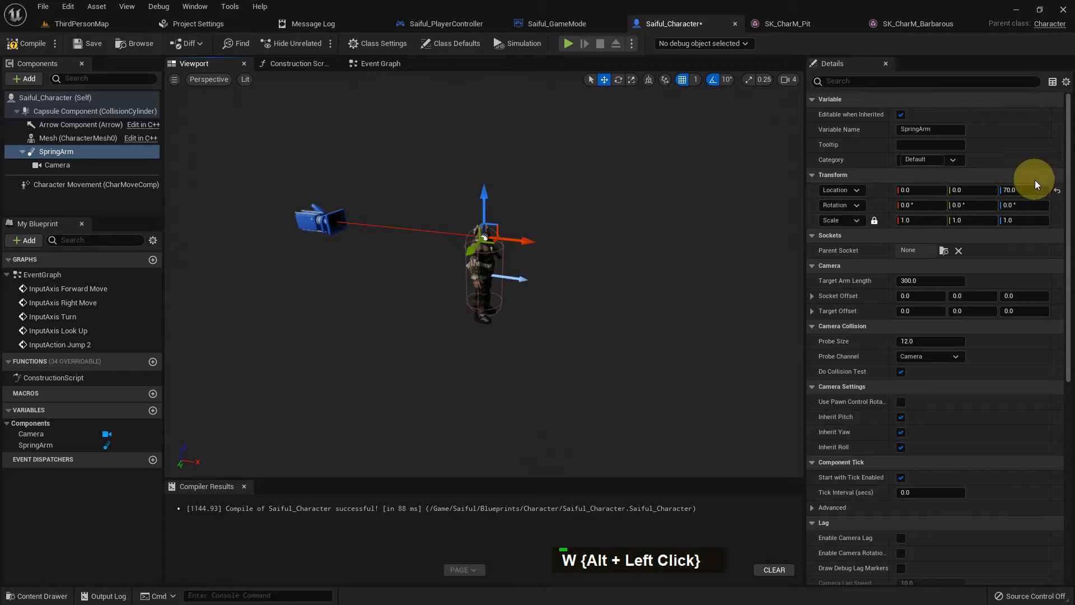
{"action": "left_click_drag", "start_coordinate": [614, 341], "coordinate": [546, 358], "text": "alt"}
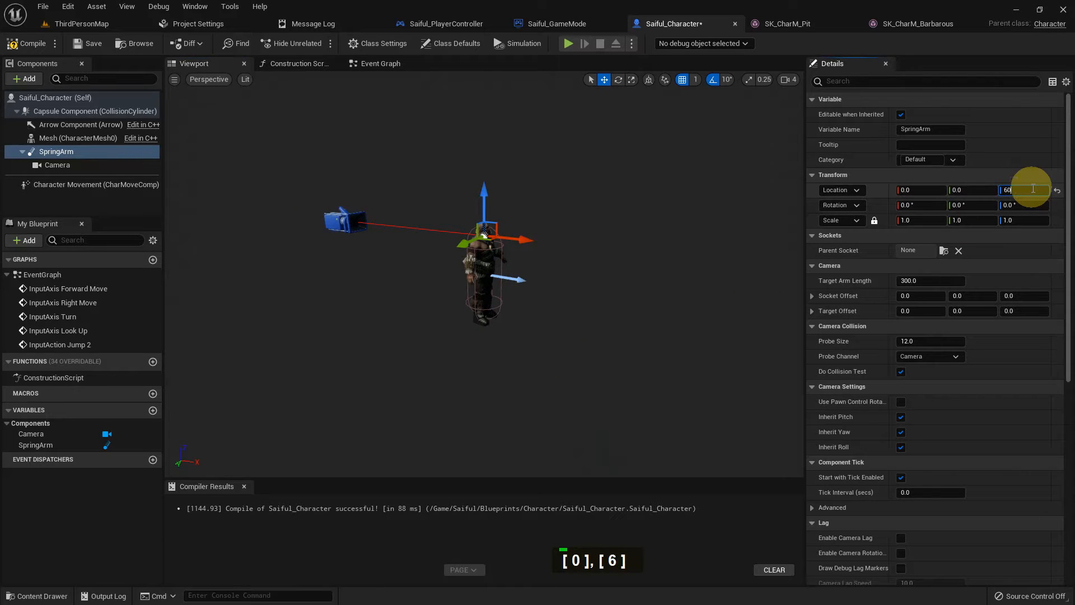
{"action": "left_click", "coordinate": [420, 335], "text": "alt"}
{"action": "left_click", "coordinate": [26, 43]}
{"action": "left_click", "coordinate": [84, 43]}
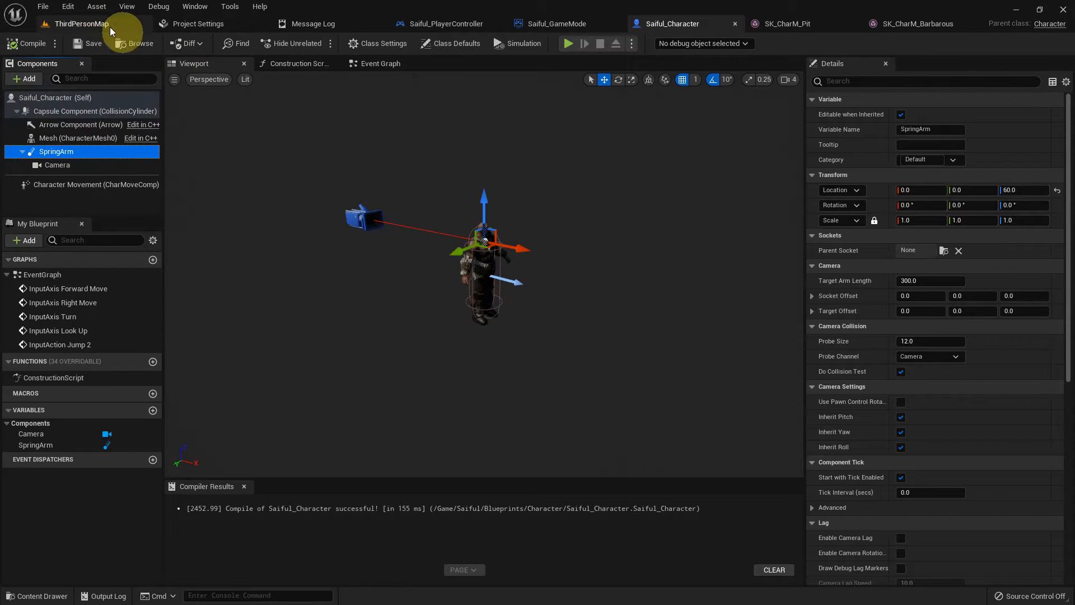
- Play the ThirdPersonMap level and walk the character forward to test the third-person view
{"action": "left_click", "coordinate": [119, 32]}
{"action": "middle_click", "coordinate": [467, 321]}
{"action": "key", "text": "alt+p"}
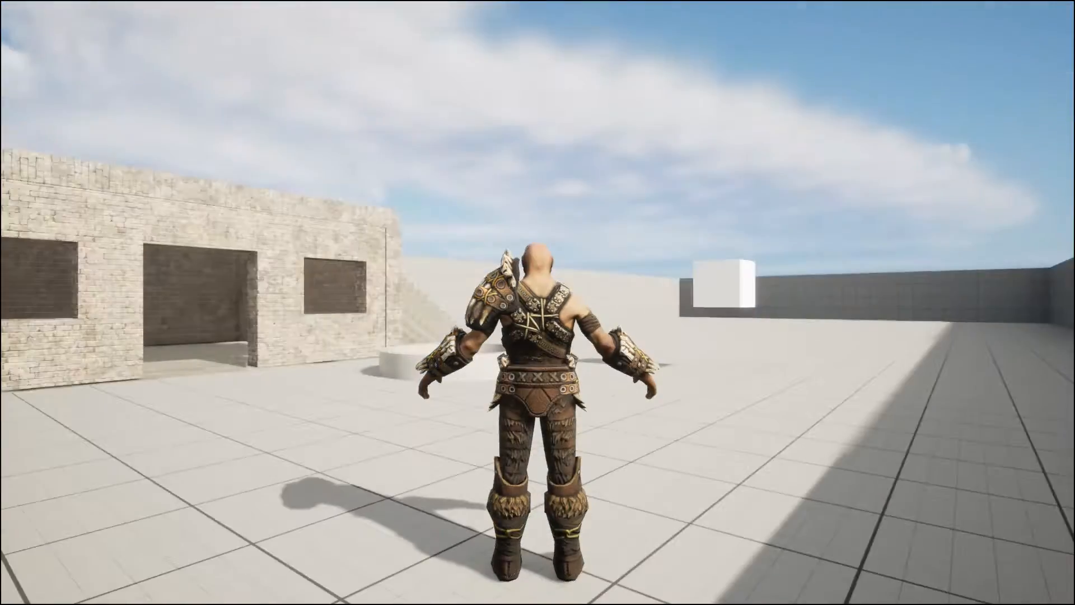
{"action": "key", "text": "w"}
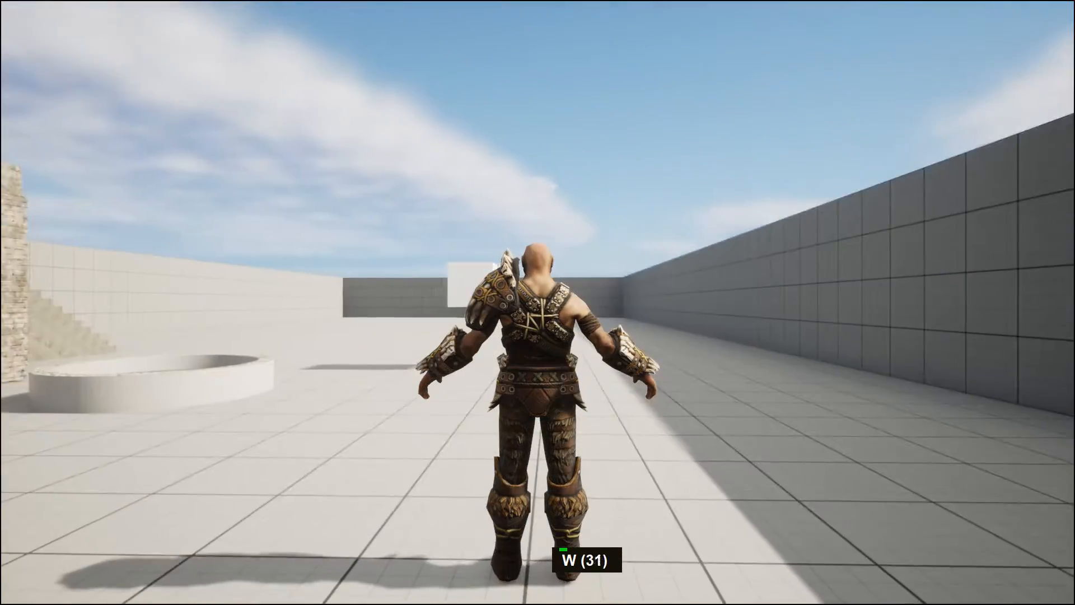
- Test jumping and walking while turning the character in the level, end the play session, and restore the editor layout
{"action": "key", "text": "space"}
{"action": "key", "text": "w"}
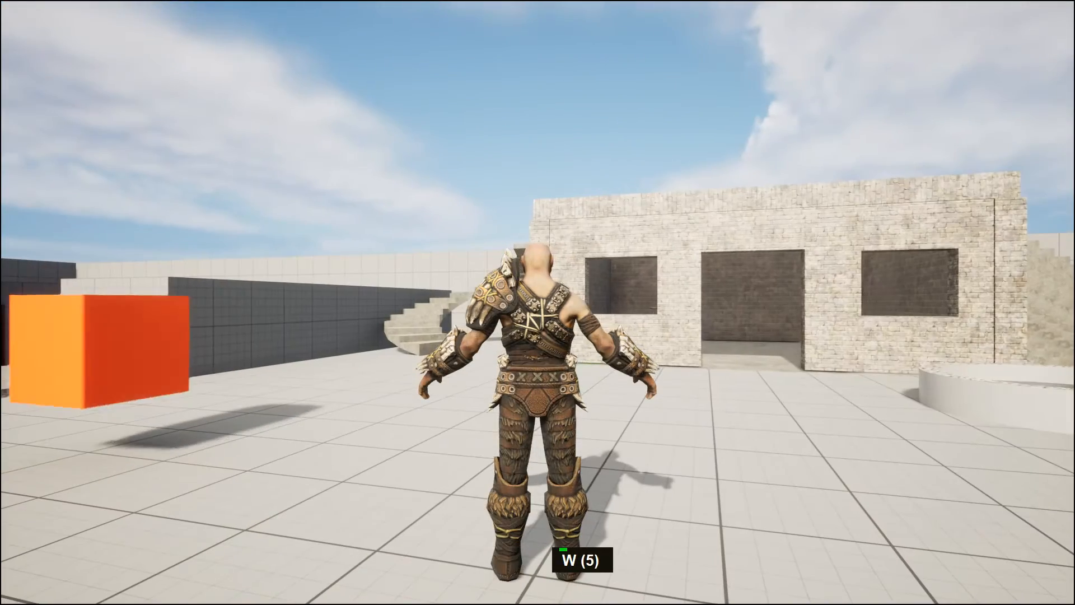
{"action": "key", "text": "Escape"}
{"action": "middle_click", "coordinate": [84, 588]}
{"action": "key", "text": "F11"}
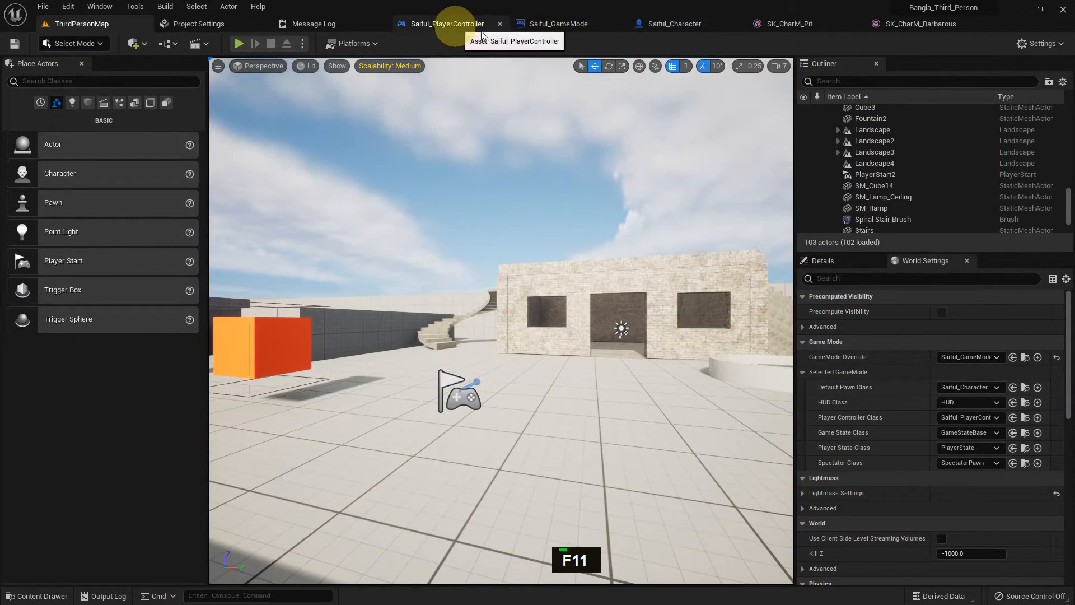
- Select the Character Movement component in Saiful_Character, and compile and save the blueprint
{"action": "left_click", "coordinate": [664, 23]}
{"action": "left_click", "coordinate": [70, 183]}
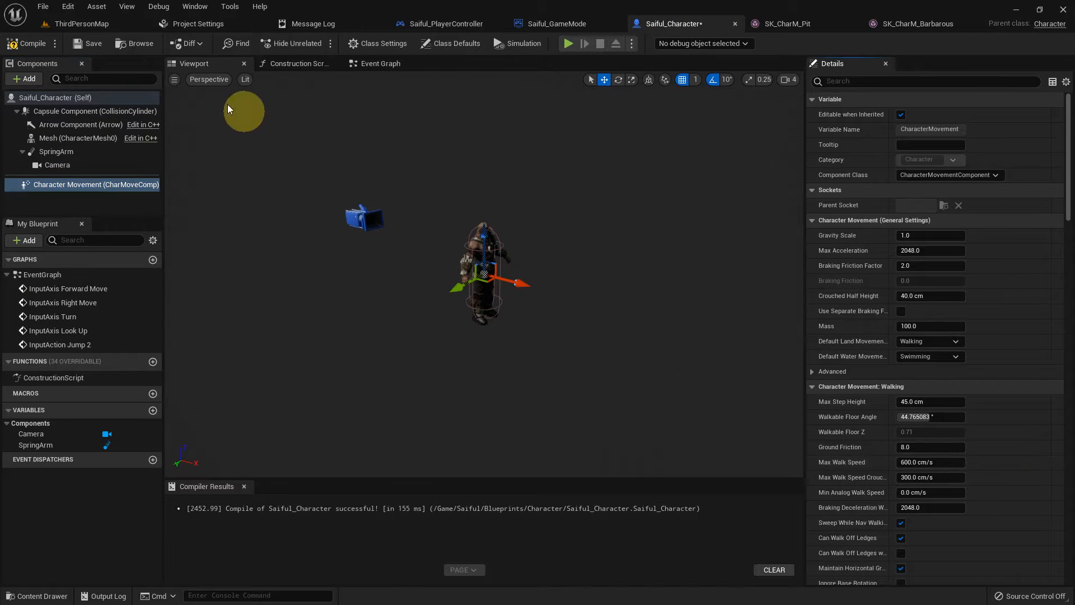
{"action": "left_click", "coordinate": [19, 45]}
{"action": "left_click", "coordinate": [82, 44]}
- Play ThirdPersonMap in full view, move the character forward, backward and sideways to test the camera, and end the play session
{"action": "left_click", "coordinate": [93, 24]}
{"action": "middle_click", "coordinate": [423, 307]}
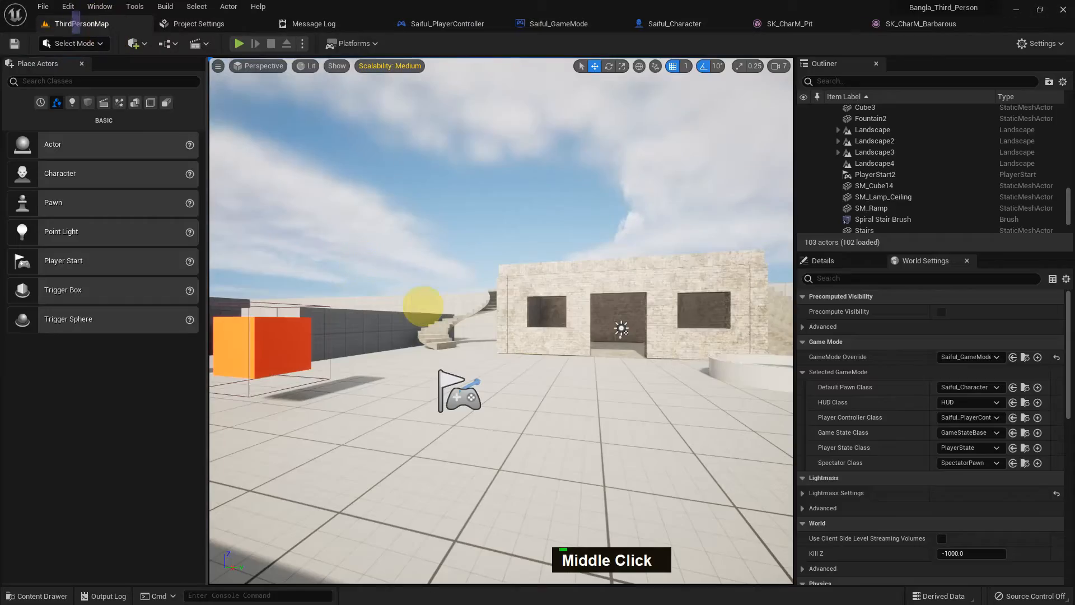
{"action": "key", "text": "F11"}
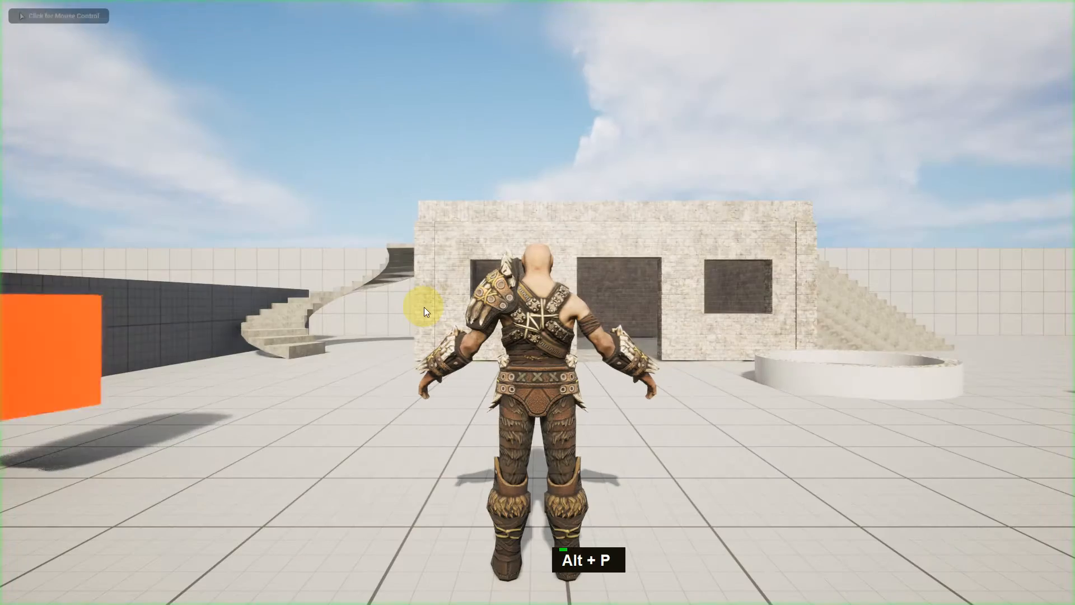
{"action": "key", "text": "w"}
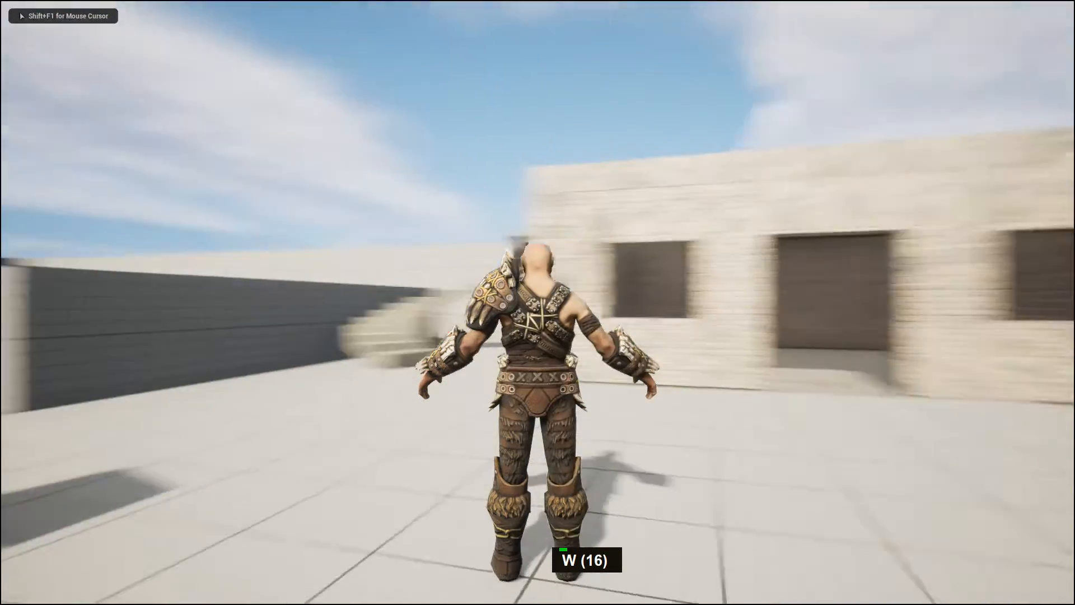
{"action": "key", "text": "s"}
{"action": "key", "text": "w"}
{"action": "key", "text": "w"}
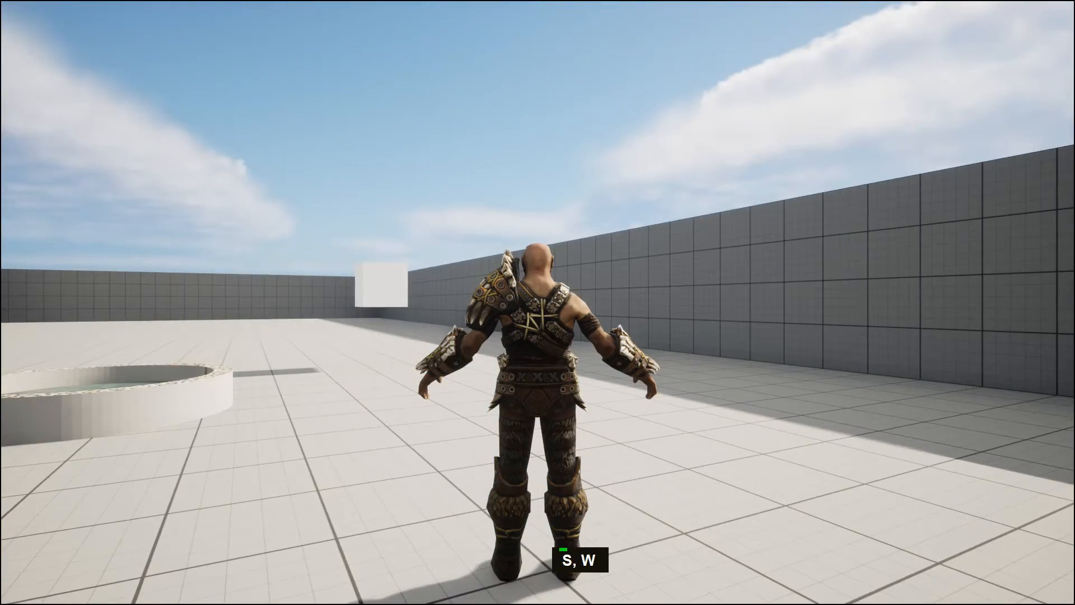
{"action": "key", "text": "d"}
{"action": "key", "text": "a"}
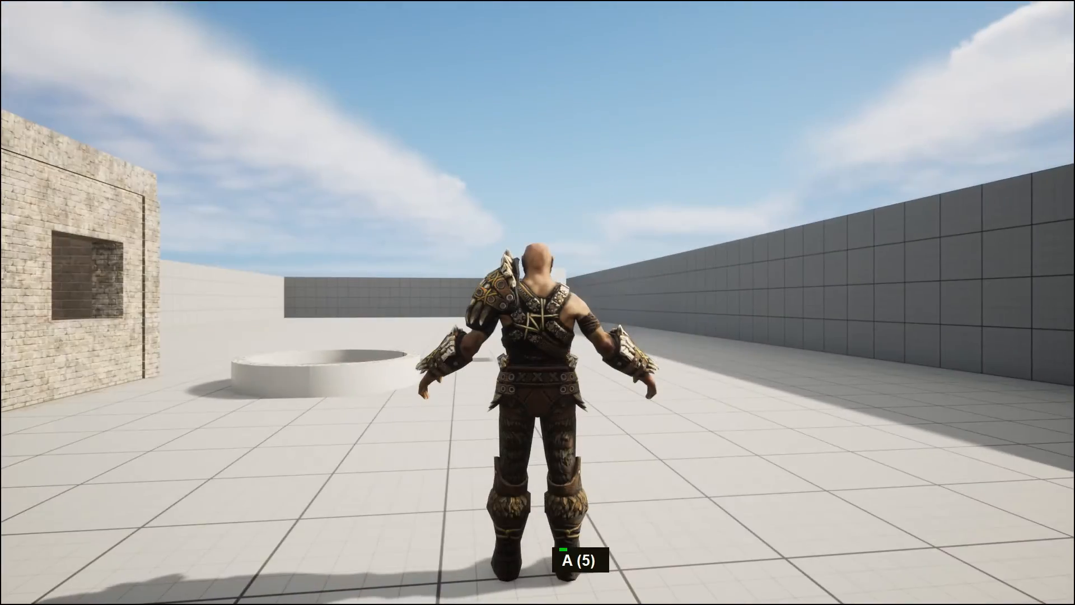
{"action": "key", "text": "d"}
{"action": "key", "text": "s"}
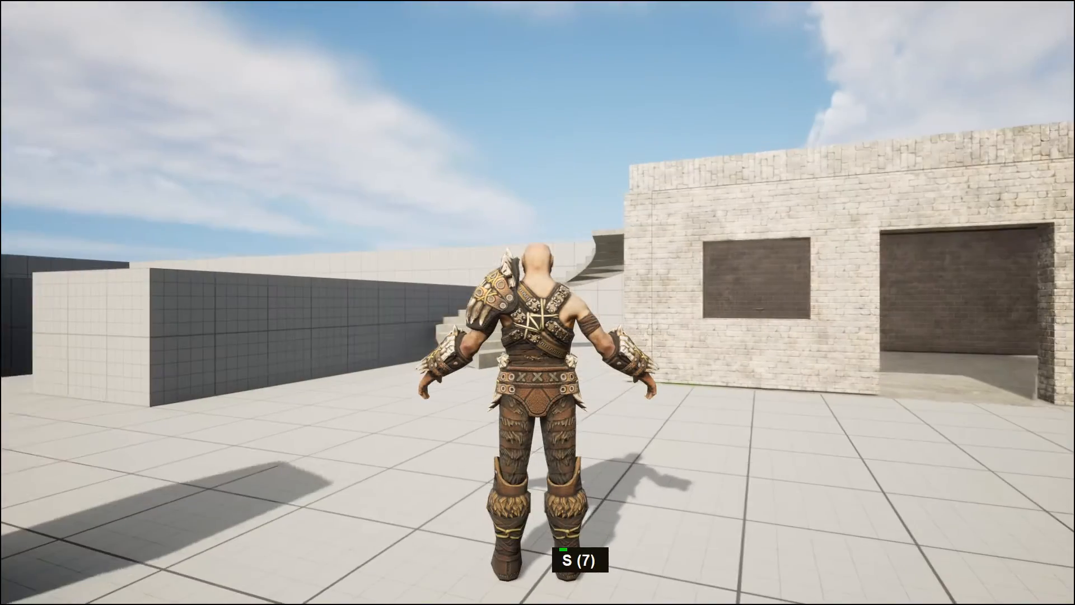
{"action": "key", "text": "a"}
{"action": "key", "text": "w"}
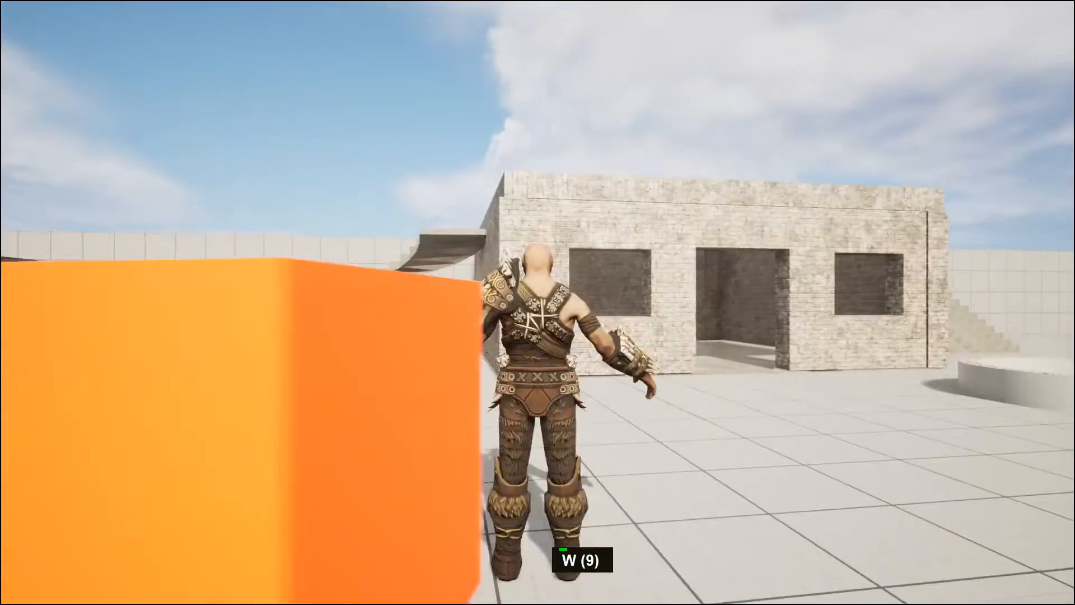
{"action": "key", "text": "s"}
{"action": "key", "text": "w"}
{"action": "key", "text": "d"}
{"action": "key", "text": "w"}
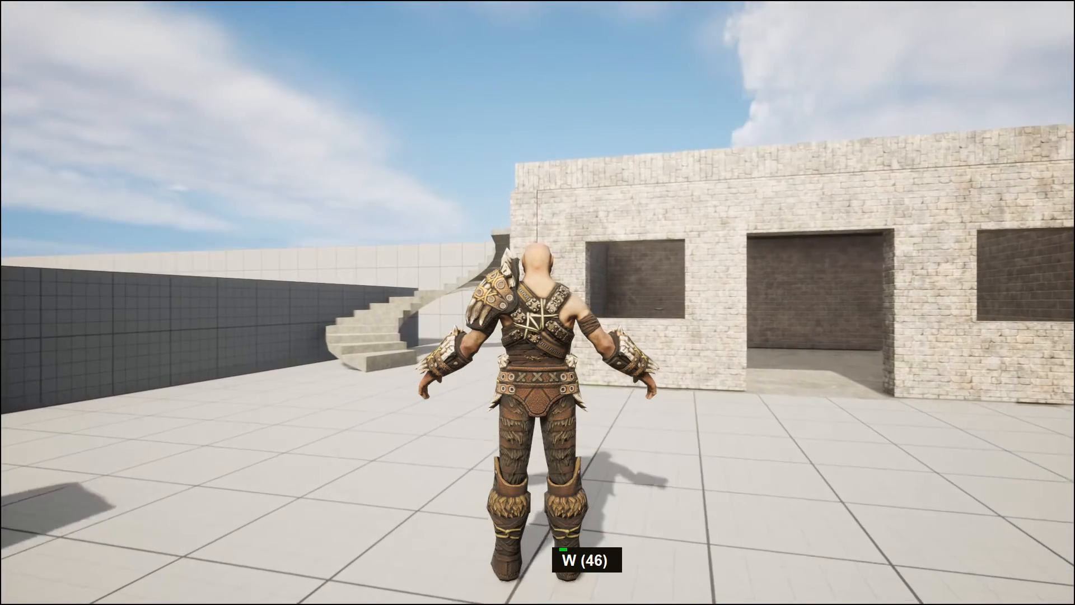
{"action": "key", "text": "s"}
{"action": "key", "text": "w"}
{"action": "key", "text": "d"}
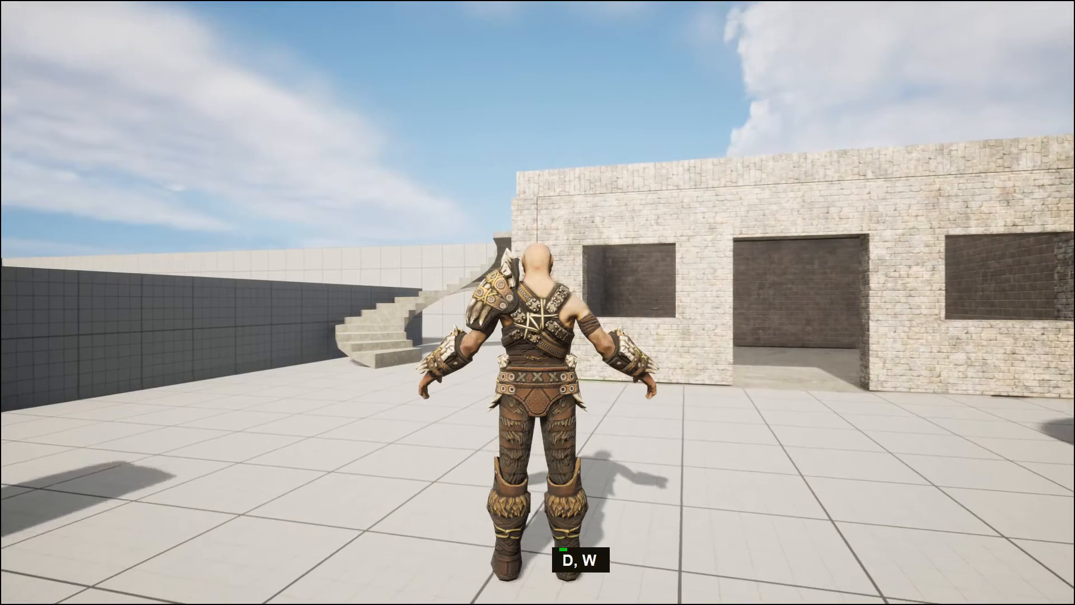
{"action": "key", "text": "a"}
{"action": "key", "text": "w"}
{"action": "key", "text": "w"}
{"action": "key", "text": "s"}
{"action": "key", "text": "Escape"}
{"action": "middle_click", "coordinate": [403, 549]}
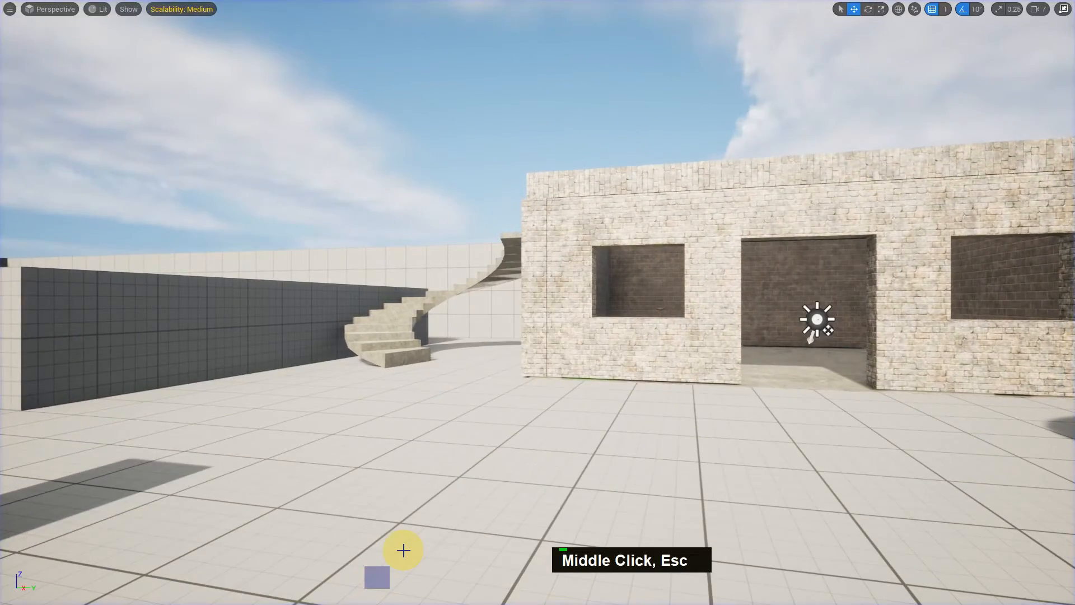
{"action": "key", "text": "F11"}
- Enable Use Pawn Control Rotation on the SpringArm of Saiful_Character, and compile and save the blueprint
{"action": "left_click", "coordinate": [671, 28]}
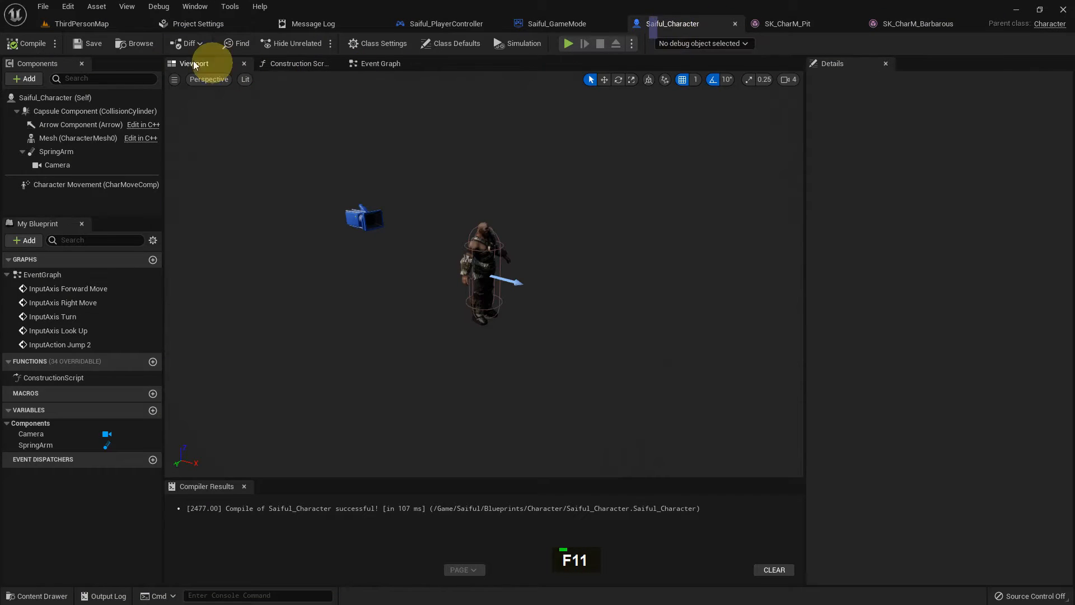
{"action": "left_click", "coordinate": [84, 184]}
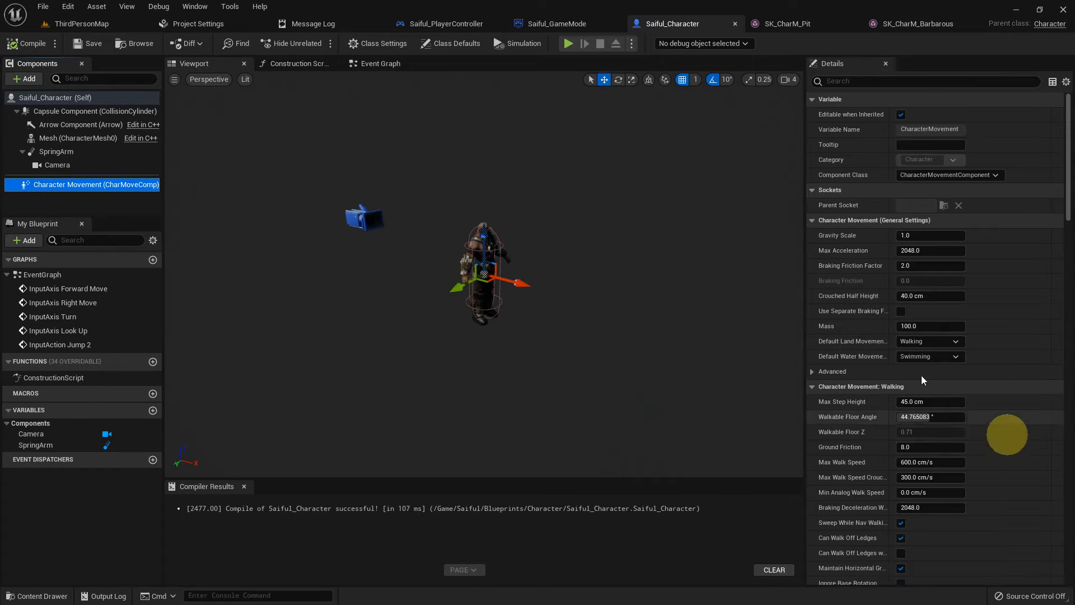
{"action": "scroll", "coordinate": [987, 407], "scroll_direction": "down", "scroll_amount": 2}
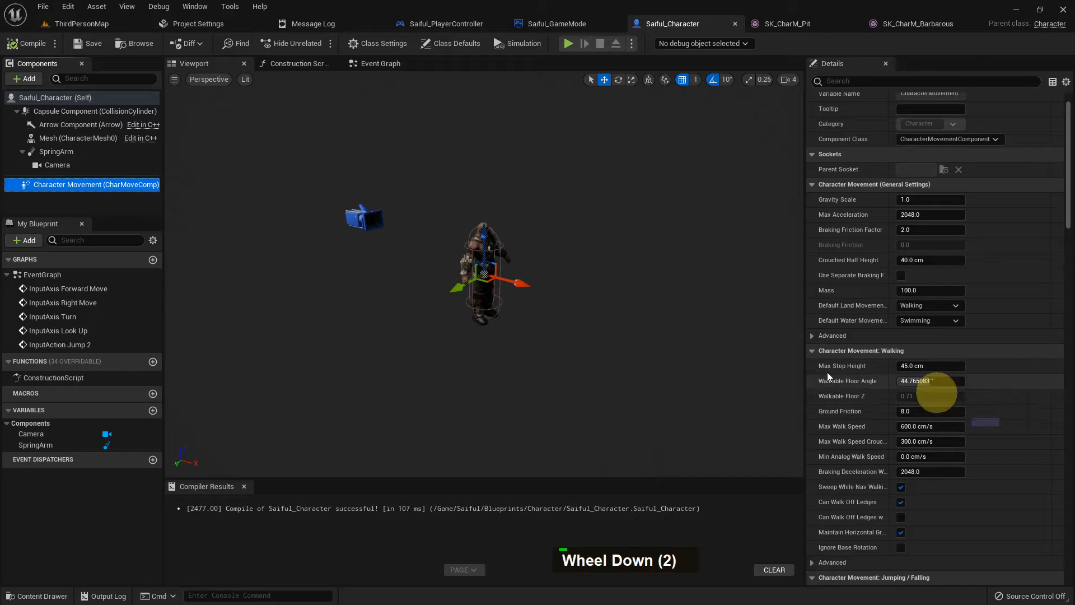
{"action": "middle_click_drag", "start_coordinate": [619, 190], "coordinate": [609, 187]}
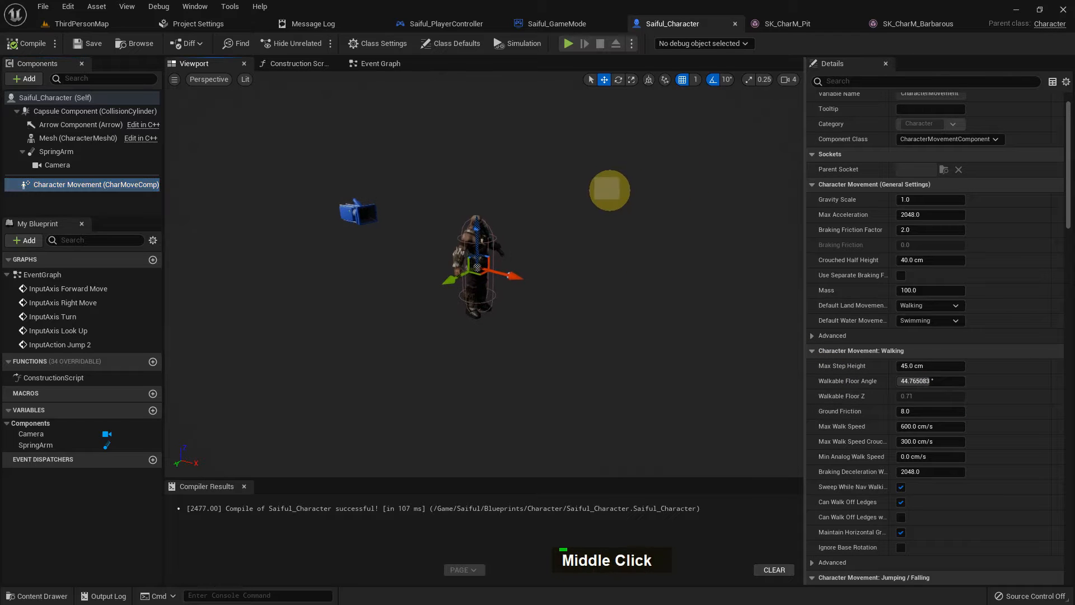
{"action": "scroll", "coordinate": [523, 202], "scroll_direction": "up", "scroll_amount": 2}
{"action": "left_click_drag", "start_coordinate": [523, 203], "coordinate": [599, 205], "text": "alt"}
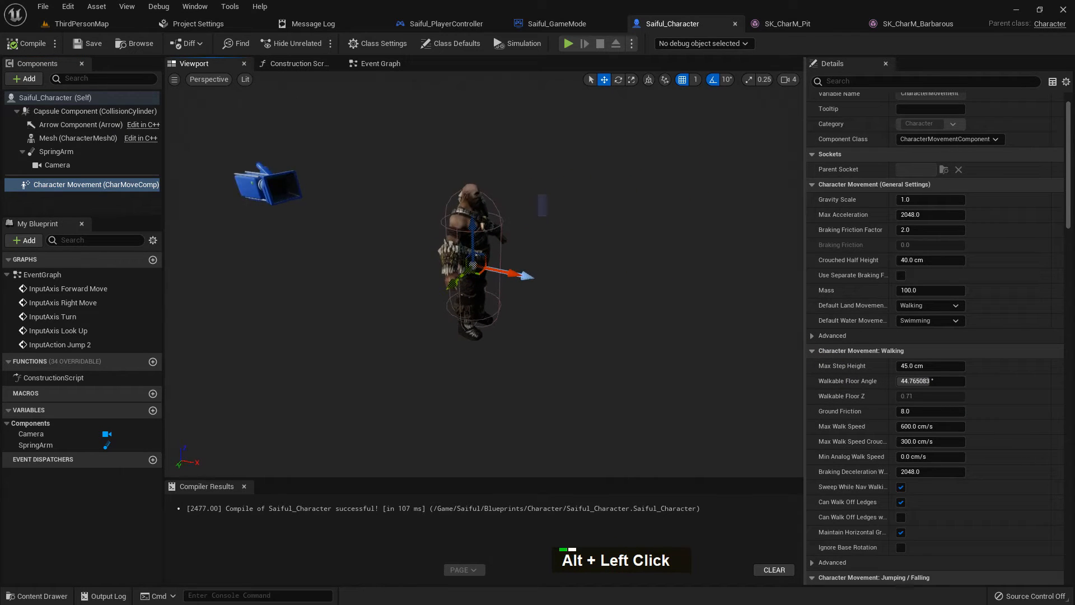
{"action": "left_click", "coordinate": [57, 164]}
{"action": "left_click", "coordinate": [67, 151]}
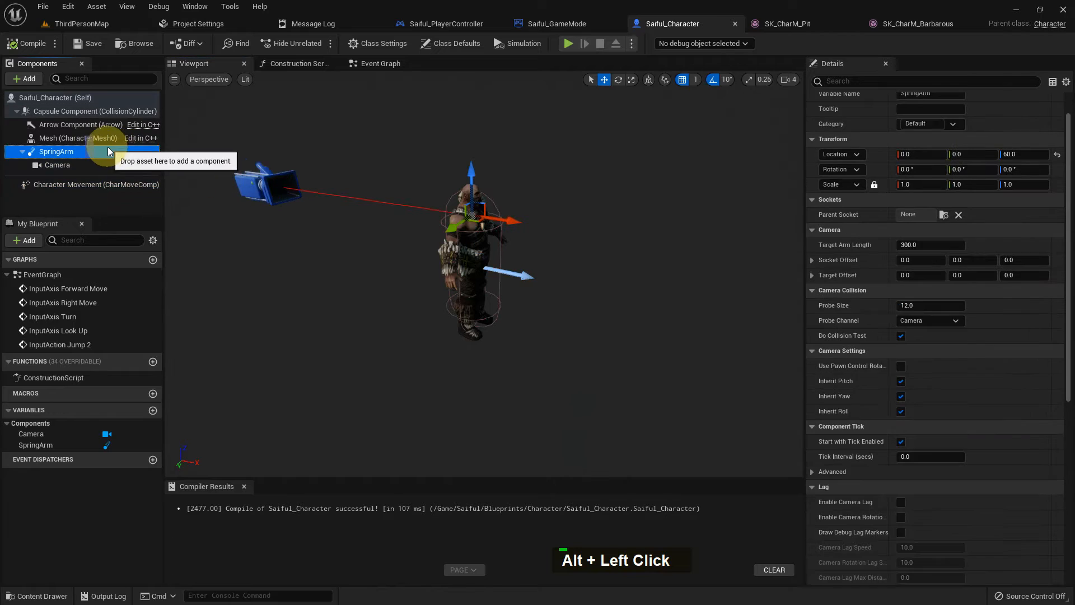
{"action": "left_click", "coordinate": [900, 365]}
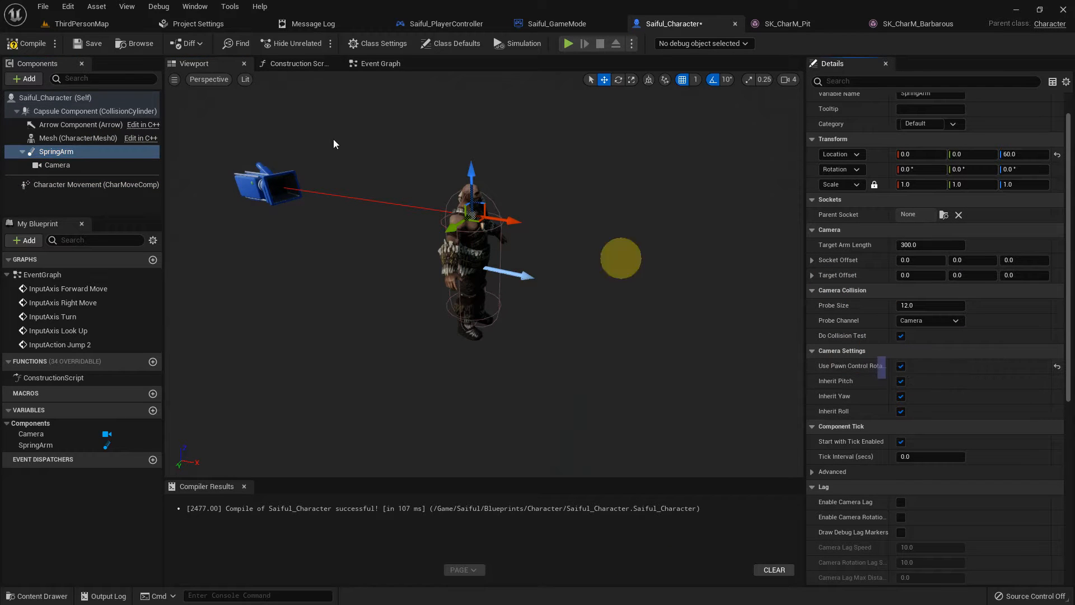
{"action": "left_click", "coordinate": [35, 43]}
{"action": "left_click", "coordinate": [77, 44]}
- Play ThirdPersonMap again to test the camera orbiting around the walking character, and return to the editor
{"action": "left_click", "coordinate": [82, 23]}
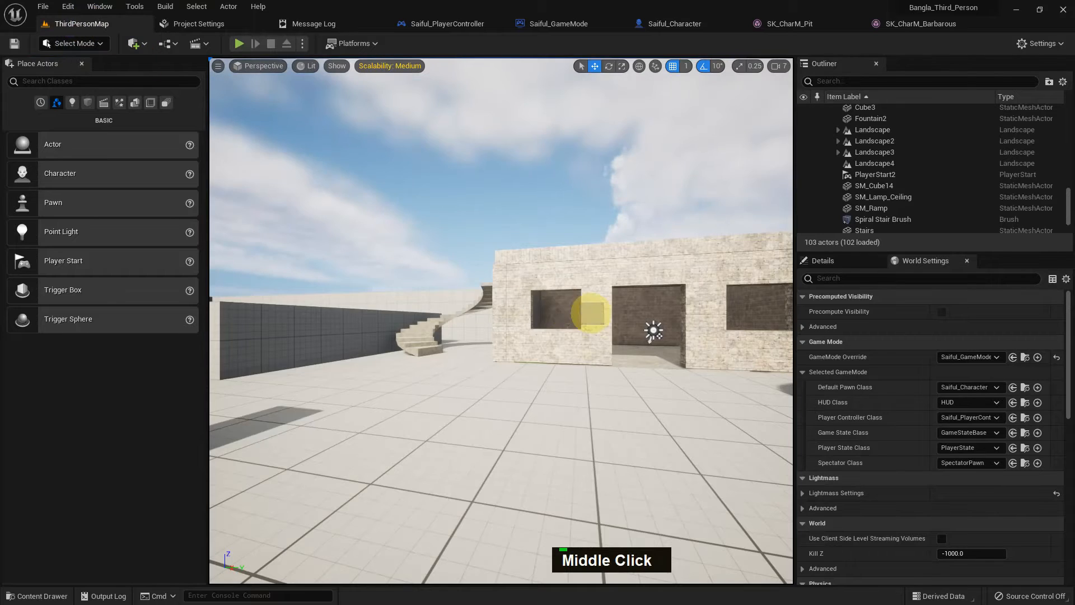
{"action": "key", "text": "F11"}
{"action": "key", "text": "alt+p"}
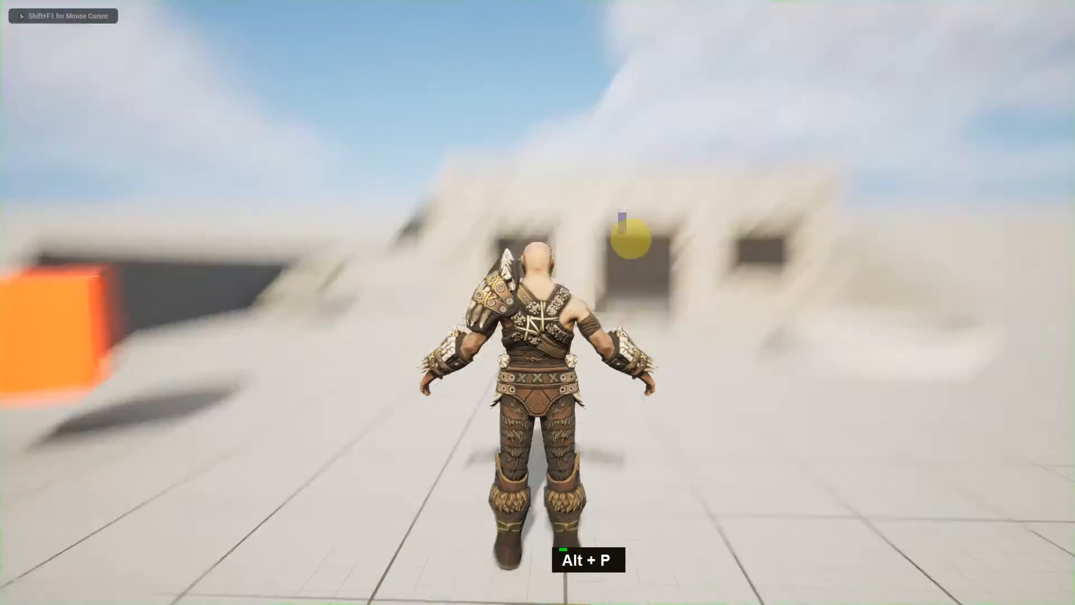
{"action": "key", "text": "w"}
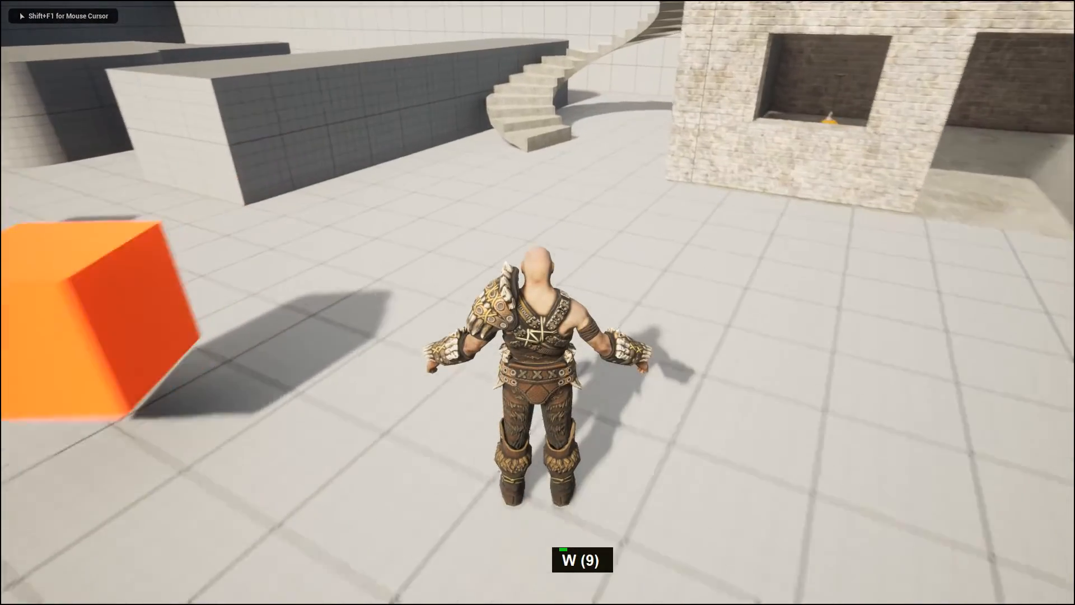
{"action": "key", "text": "w"}
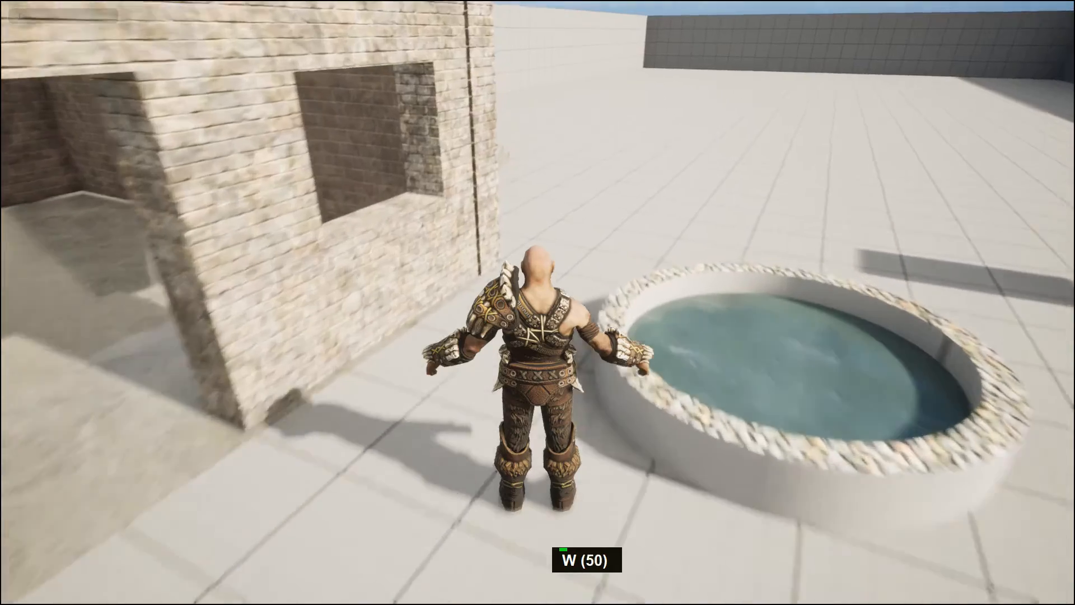
{"action": "key", "text": "w"}
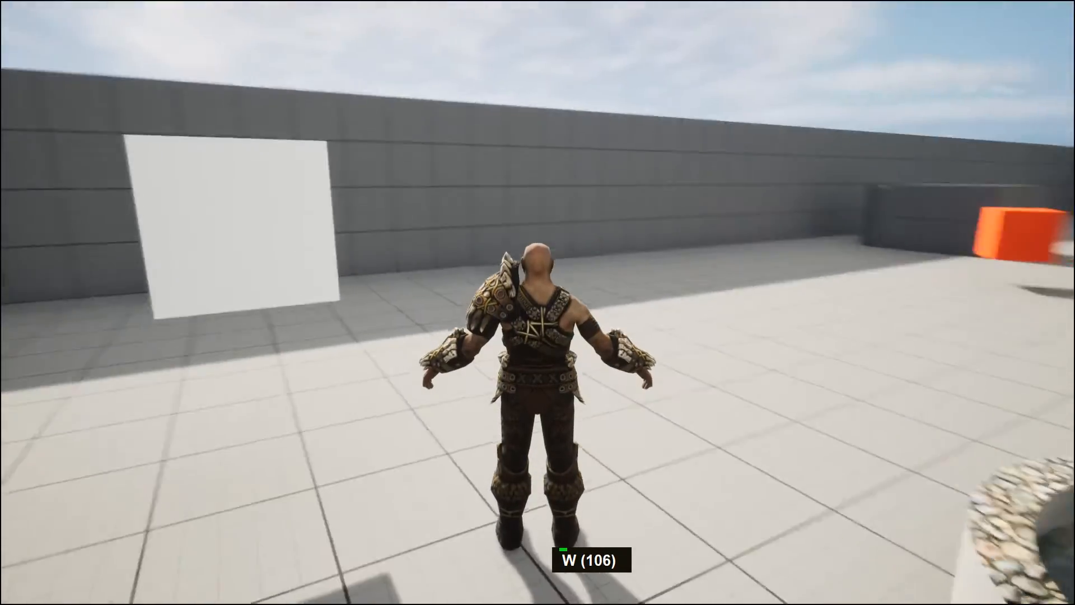
{"action": "key", "text": "w"}
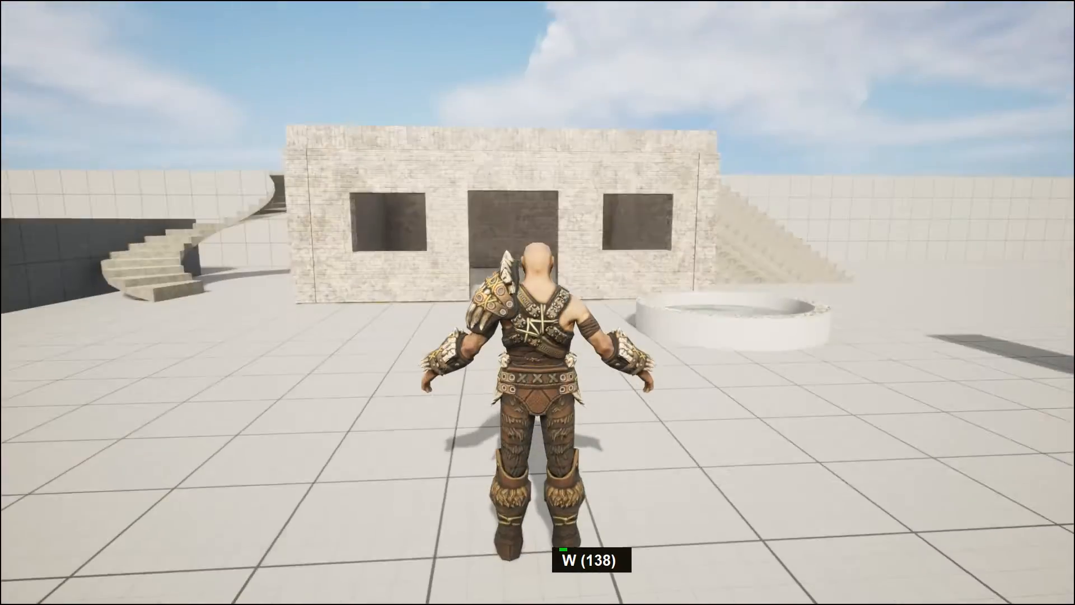
{"action": "key", "text": "s"}
{"action": "key", "text": "w"}
{"action": "key", "text": "a"}
{"action": "key", "text": "Escape"}
{"action": "middle_click", "coordinate": [1026, 375]}
{"action": "key", "text": "F11"}
{"action": "key", "text": "alt+F9"}
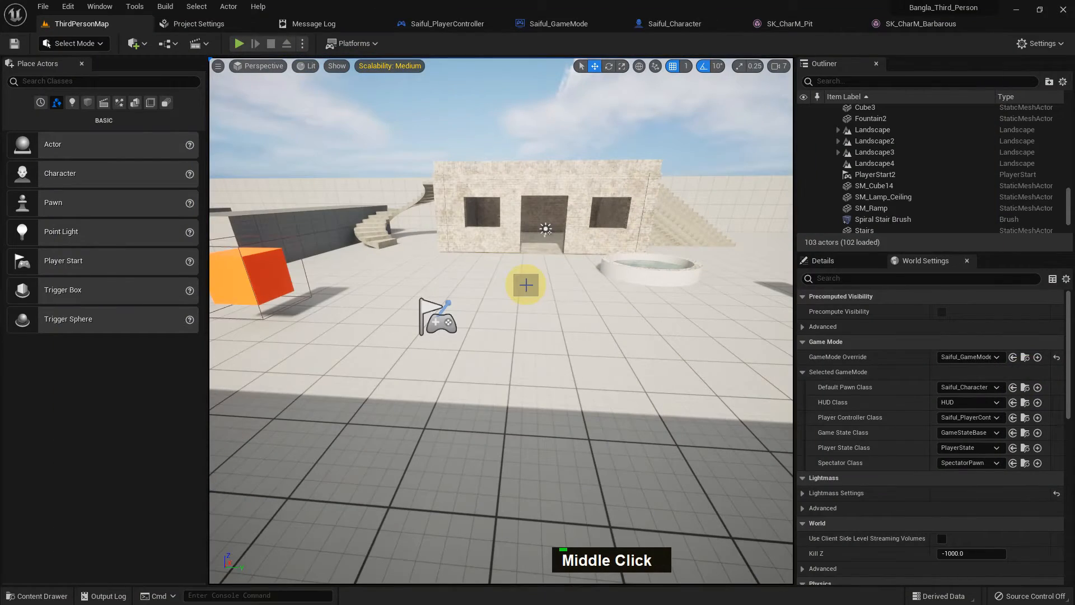
{"action": "key", "text": "ctrl+space"}
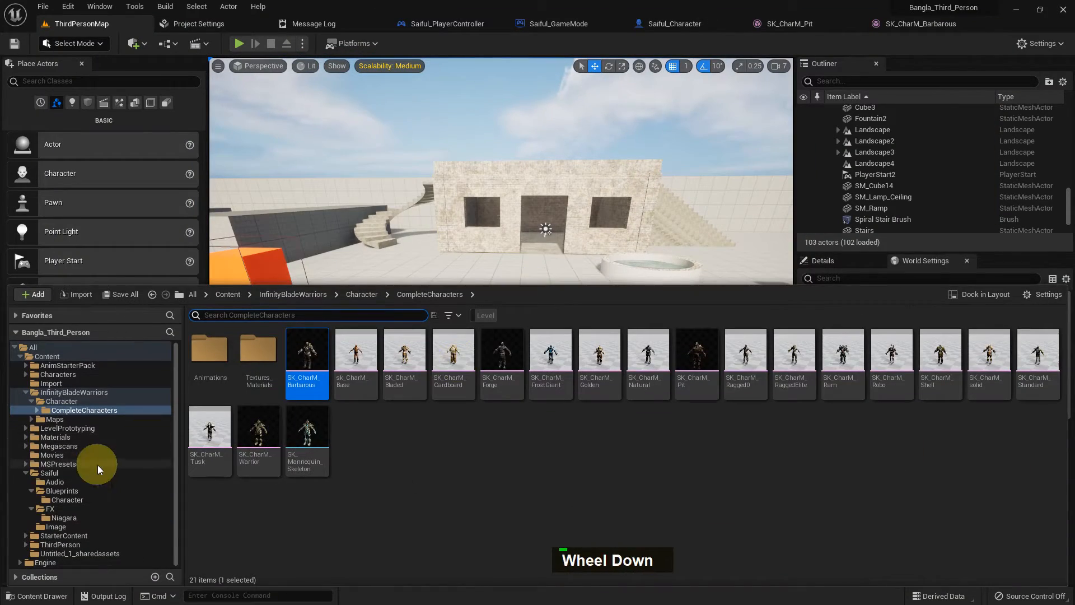
{"action": "left_click", "coordinate": [109, 500]}
{"action": "right_click", "coordinate": [359, 459]}
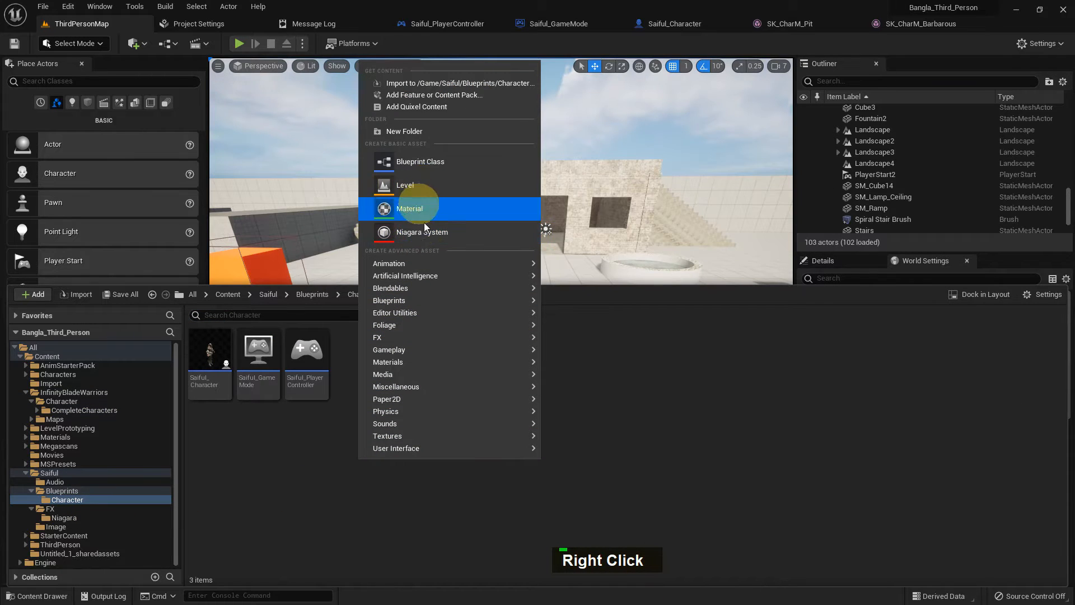
{"action": "mouse_move", "coordinate": [429, 265]}
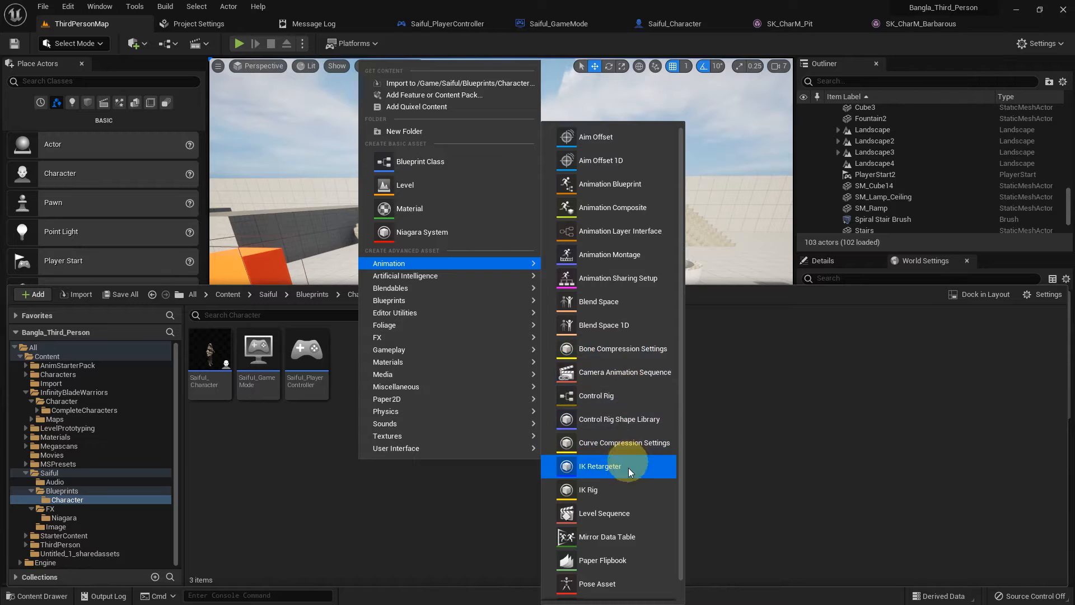
{"action": "left_click", "coordinate": [618, 328]}
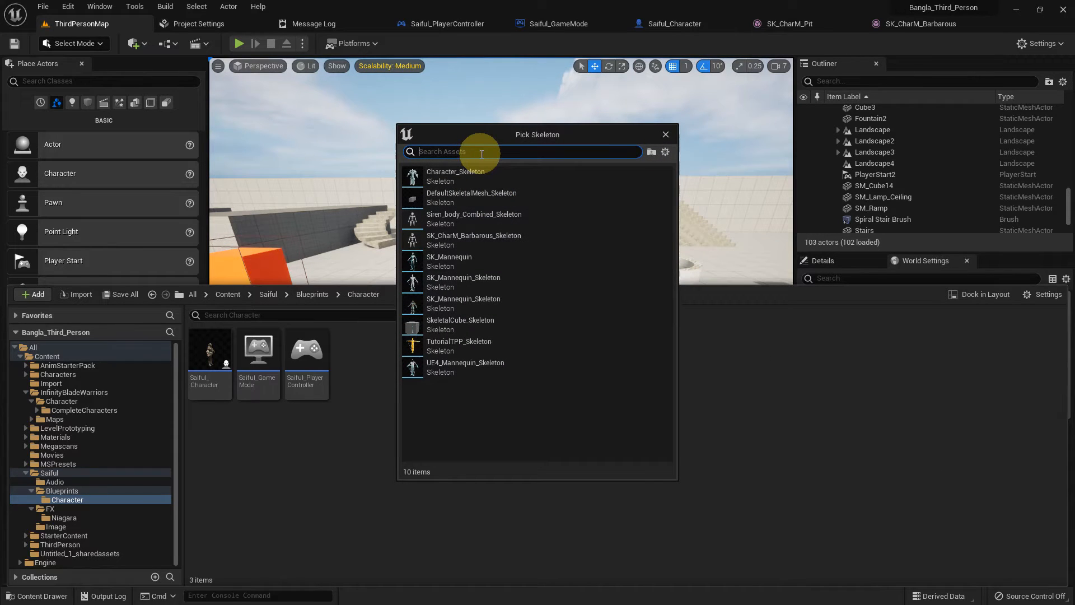
{"action": "left_click", "coordinate": [666, 134]}
- Open the skeleton used by SK_CharM_Pit and locate its asset in the CompleteCharacters folder
{"action": "left_click", "coordinate": [783, 26]}
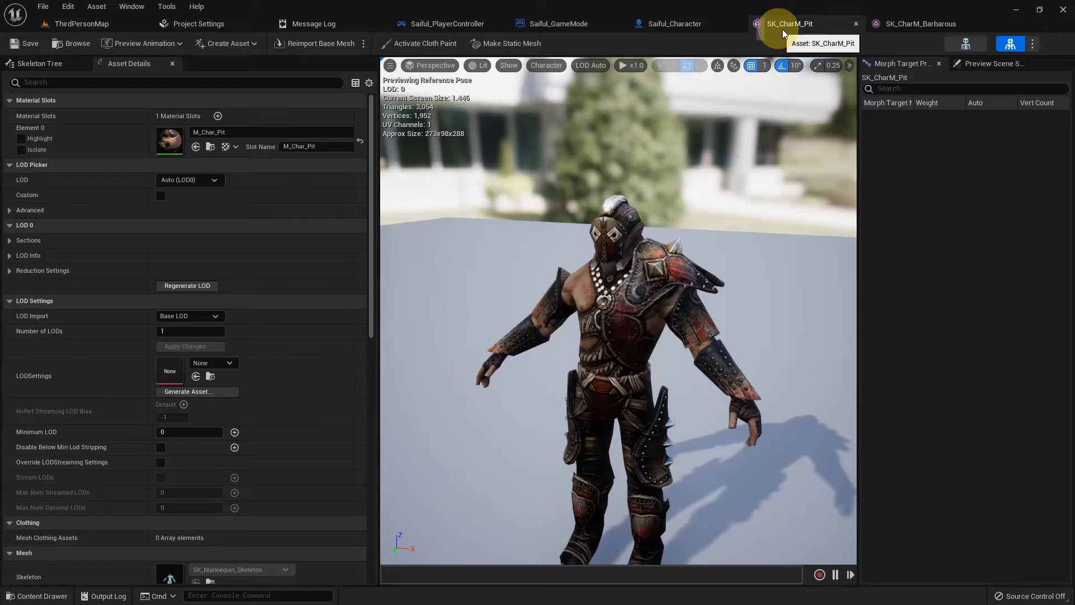
{"action": "left_click", "coordinate": [954, 47]}
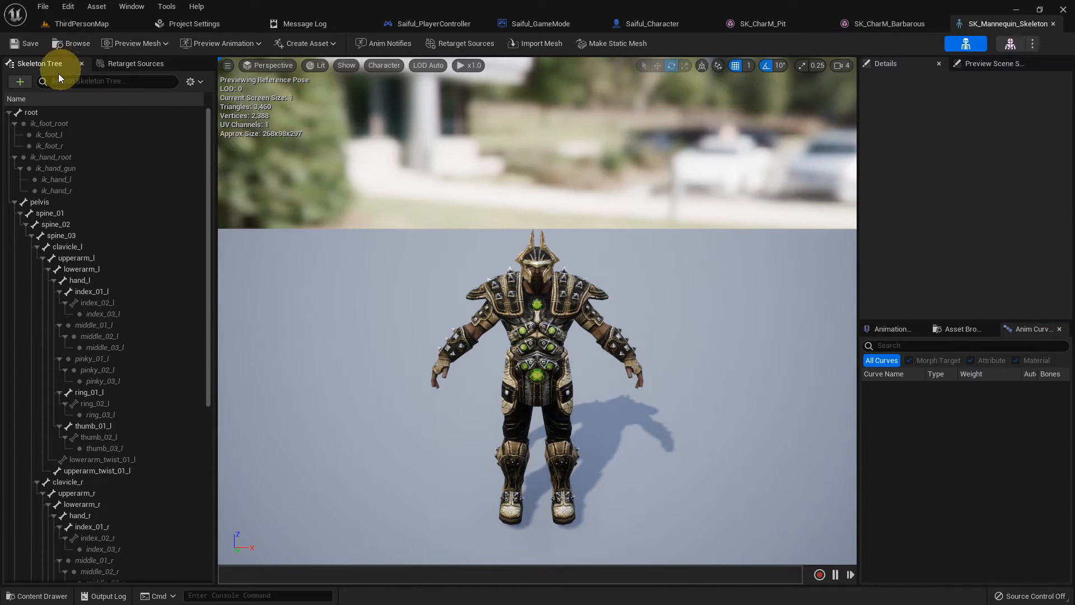
{"action": "left_click", "coordinate": [67, 45]}
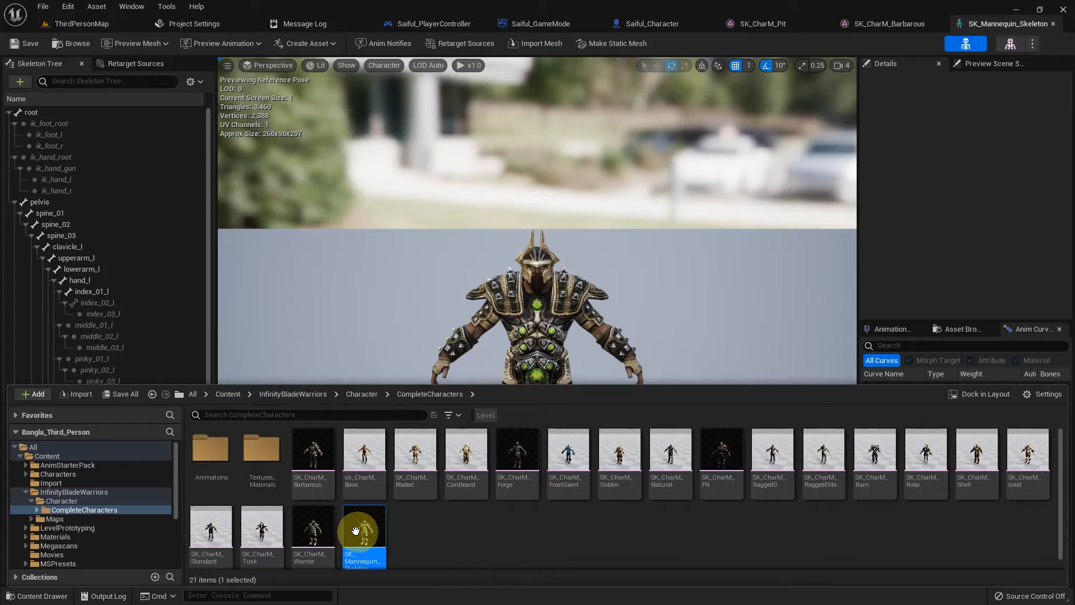
{"action": "scroll", "coordinate": [355, 531], "scroll_direction": "down", "scroll_amount": 2}
- Create a Blend Space 1D named Saiful_BlendSpace1D in Saiful/Blueprints/Character, using the CompleteCharacters SK_Mannequin_Skeleton
{"action": "scroll", "coordinate": [56, 512], "scroll_direction": "down", "scroll_amount": 6}
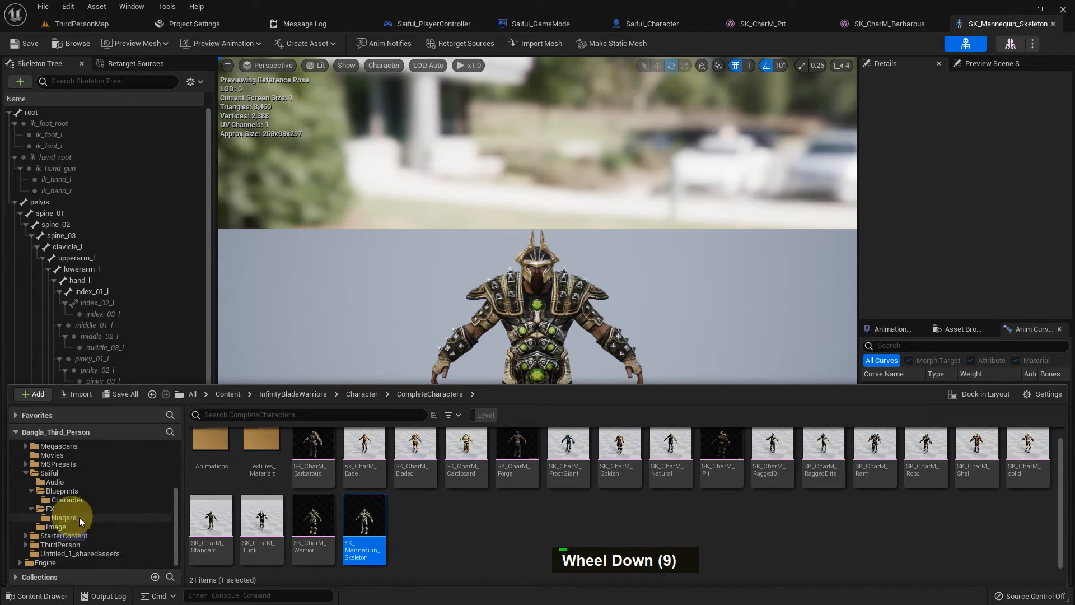
{"action": "left_click", "coordinate": [76, 501]}
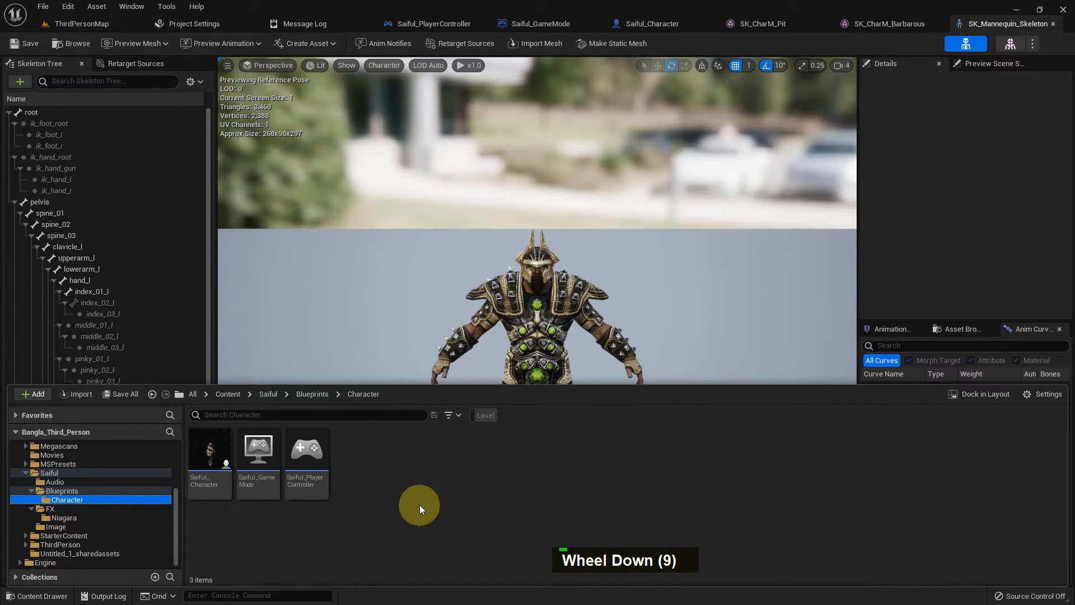
{"action": "right_click", "coordinate": [418, 503]}
{"action": "mouse_move", "coordinate": [506, 307]}
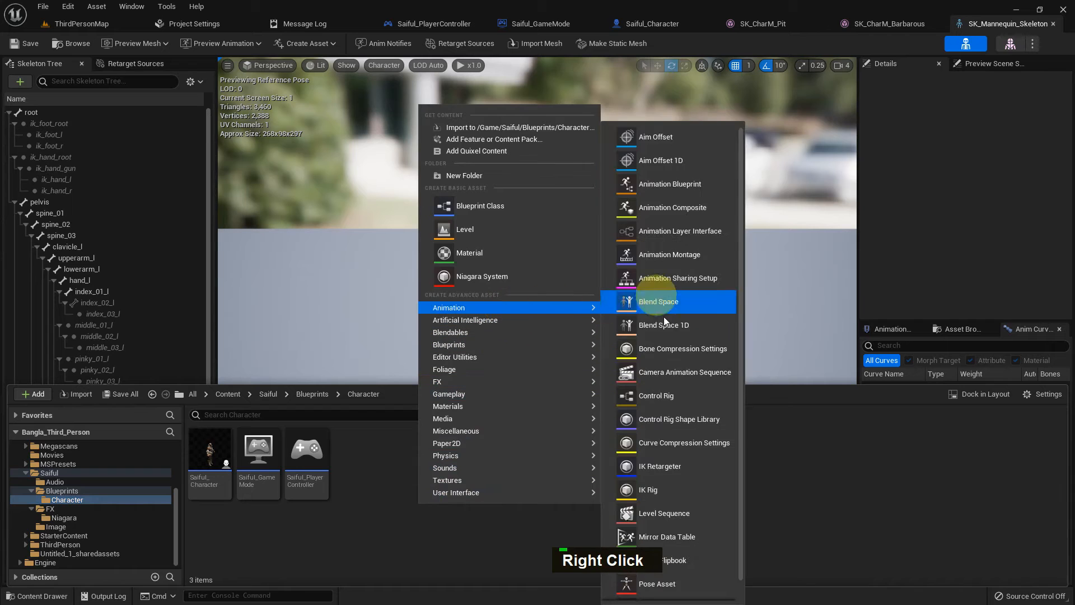
{"action": "left_click", "coordinate": [674, 331]}
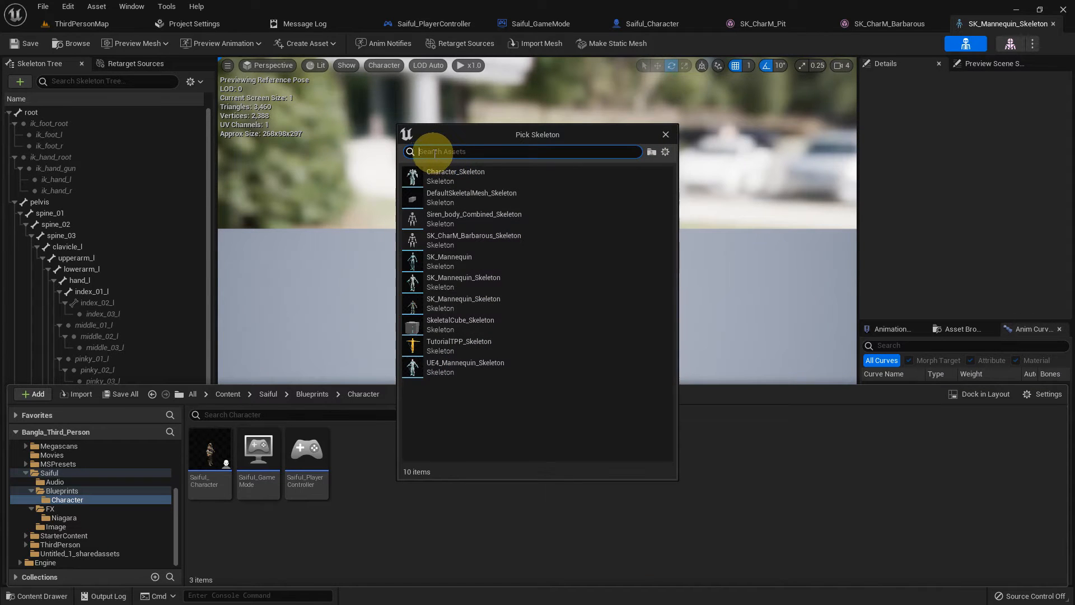
{"action": "type", "text": "sk_ma"}
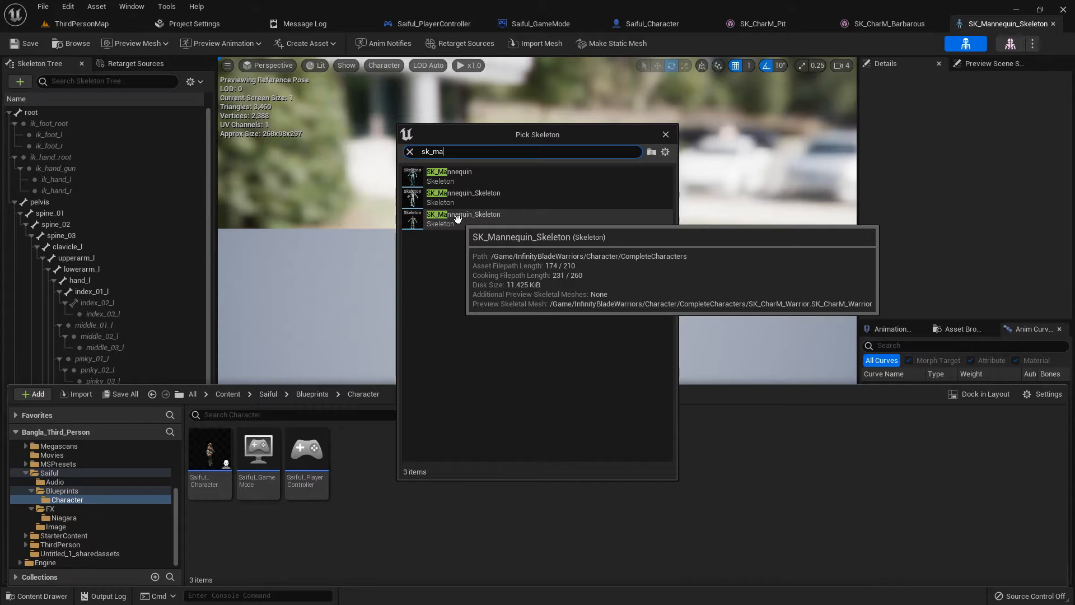
{"action": "left_click", "coordinate": [457, 218]}
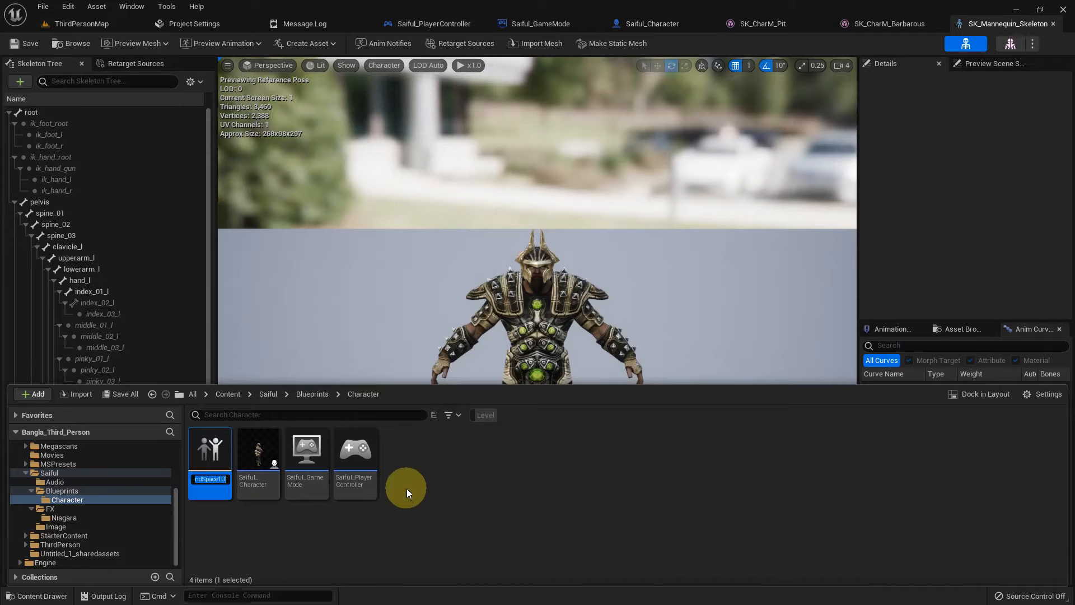
{"action": "key", "text": "Left"}
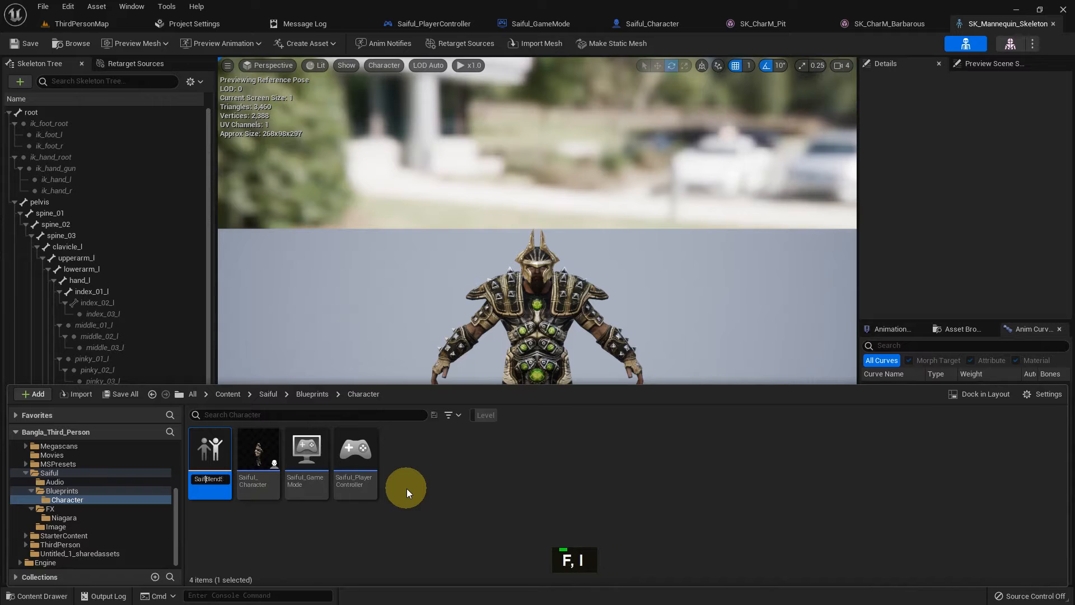
{"action": "key", "text": "Return"}
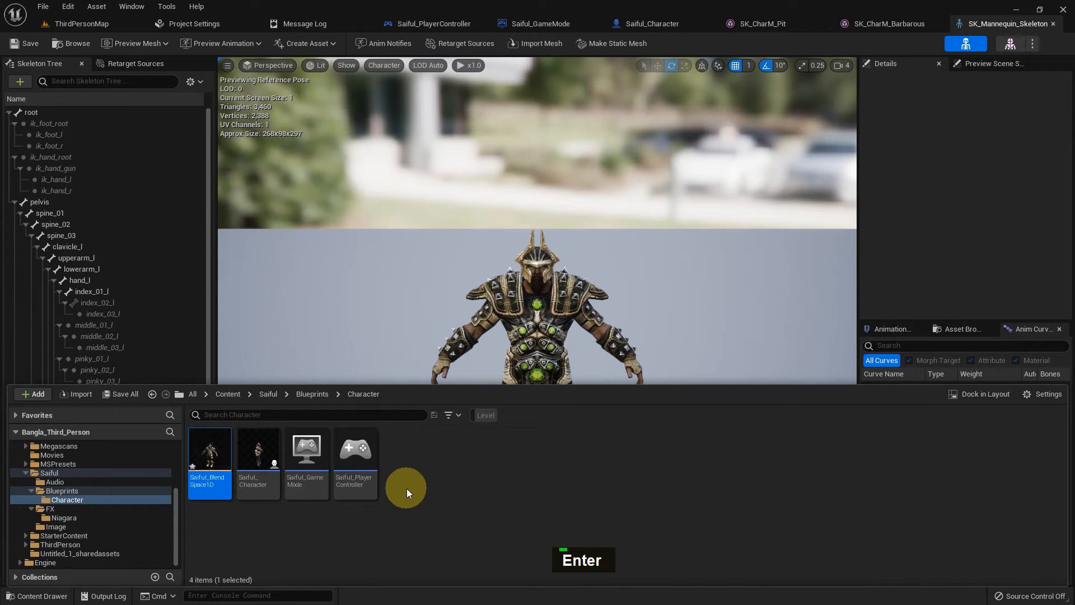
- Create an Animation Blueprint in the Character folder for the InfinityBladeWarriors SK_Mannequin_Skeleton
{"action": "right_click", "coordinate": [405, 519]}
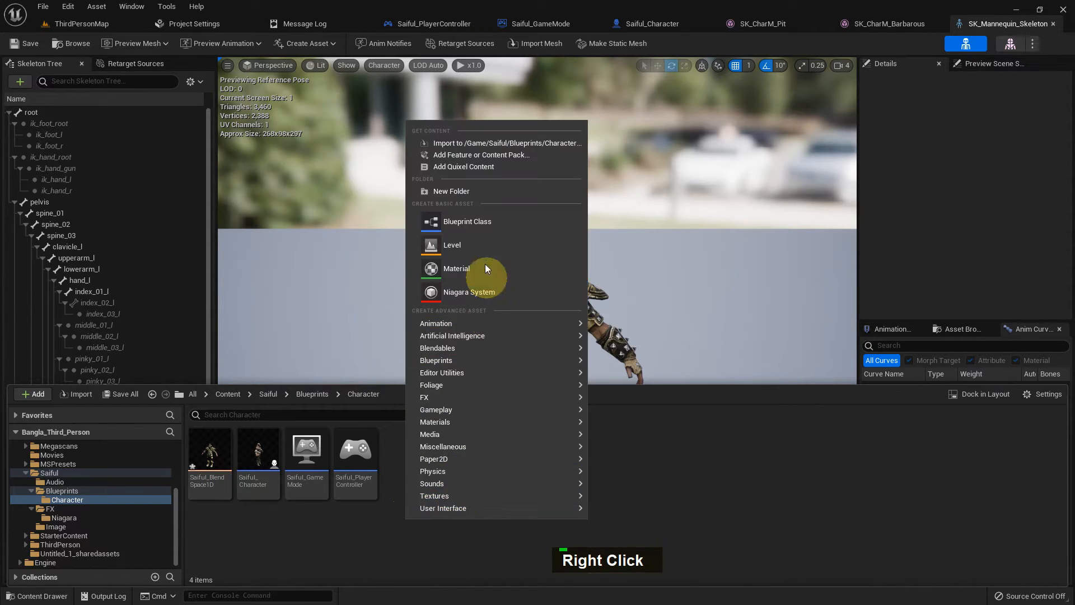
{"action": "mouse_move", "coordinate": [504, 322]}
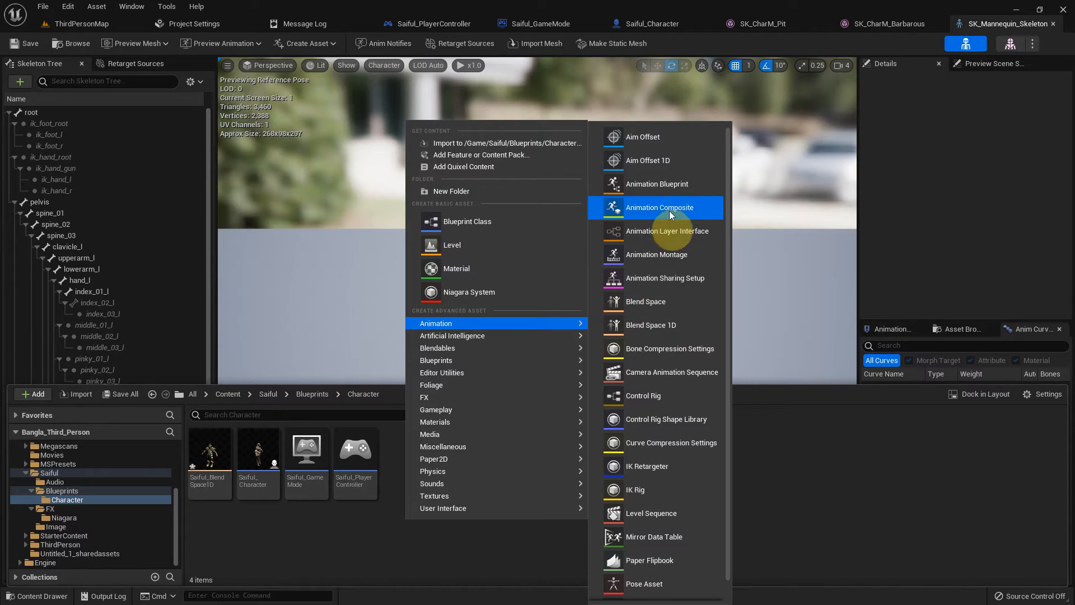
{"action": "left_click", "coordinate": [670, 193]}
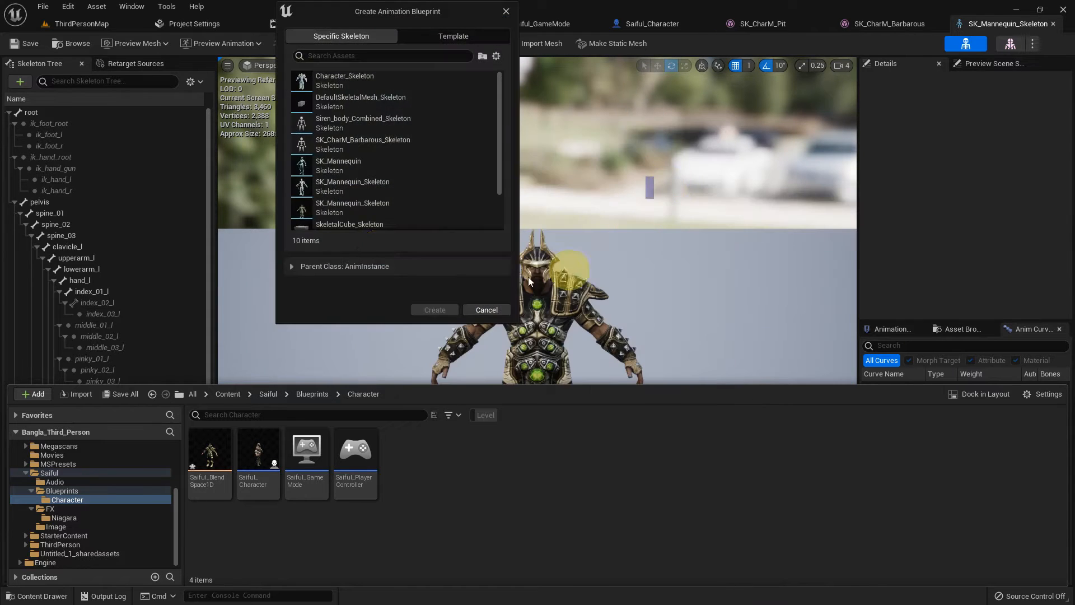
{"action": "type", "text": "sk mann"}
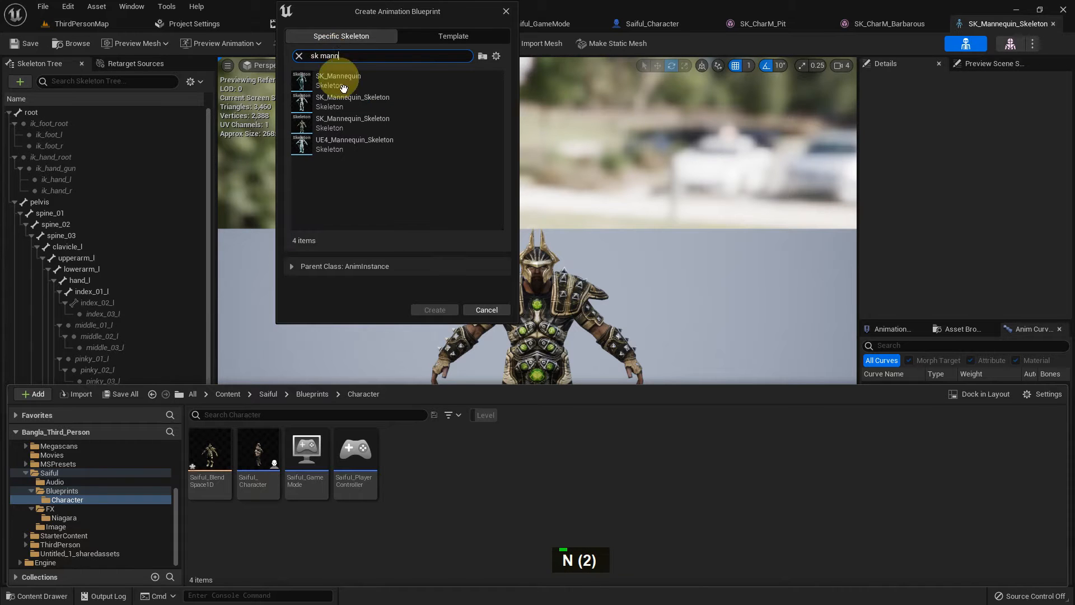
{"action": "left_click", "coordinate": [347, 123]}
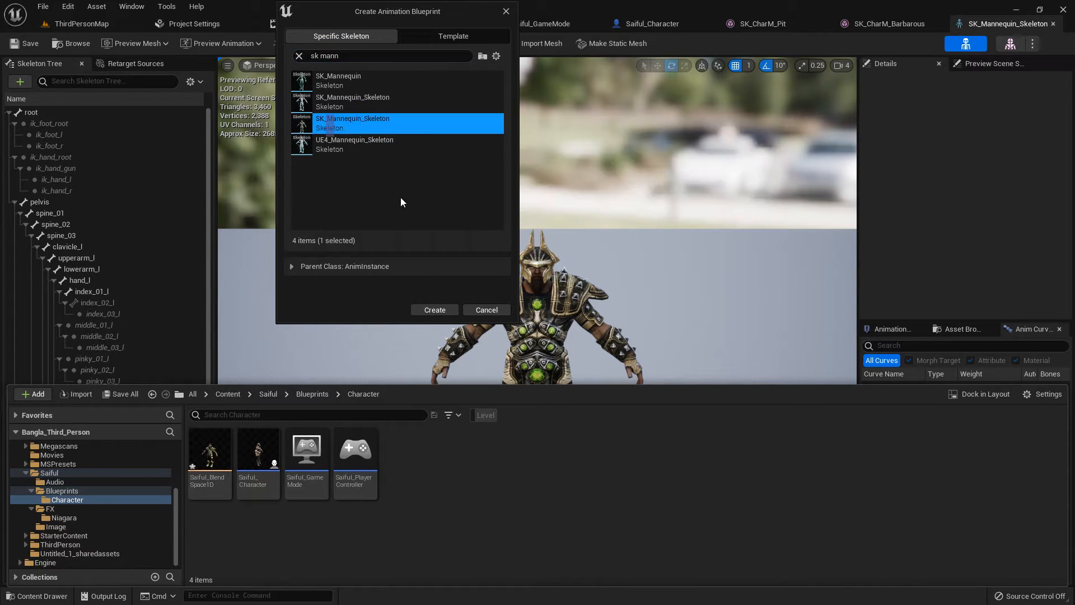
{"action": "left_click", "coordinate": [438, 308]}
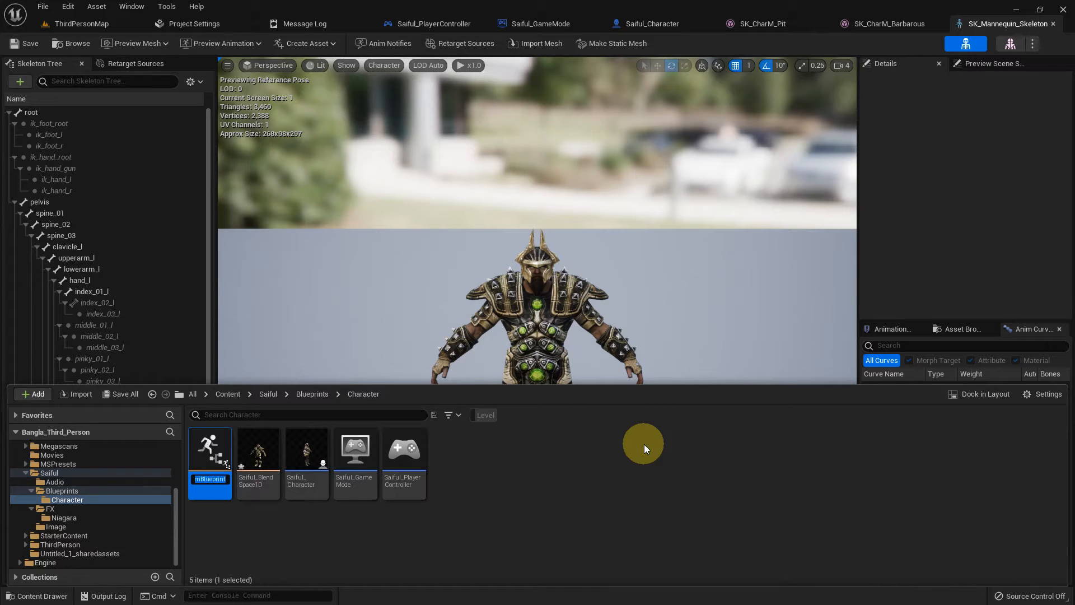
- Name the new Animation Blueprint Saiful_AnimBlueprint and save all modified assets
{"action": "key", "text": "Right"}
{"action": "key", "text": "Left"}
{"action": "key", "text": "Right"}
{"action": "key", "text": "Right"}
{"action": "key", "text": "Right"}
{"action": "key", "text": "BackSpace"}
{"action": "key", "text": "BackSpace"}
{"action": "key", "text": "BackSpace"}
{"action": "type", "text": "Saiful_"}
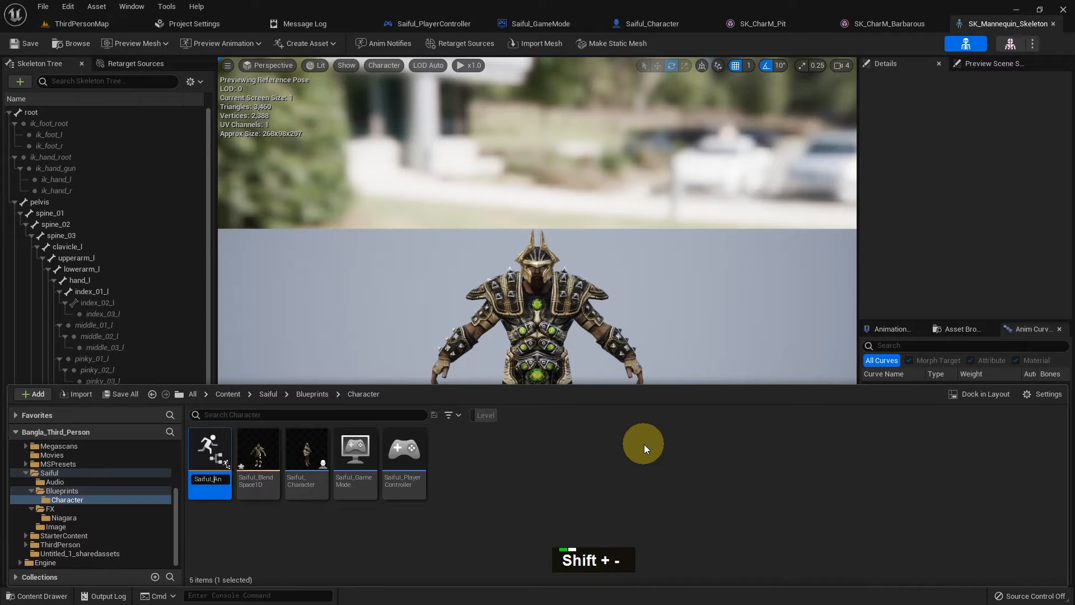
{"action": "key", "text": "Return"}
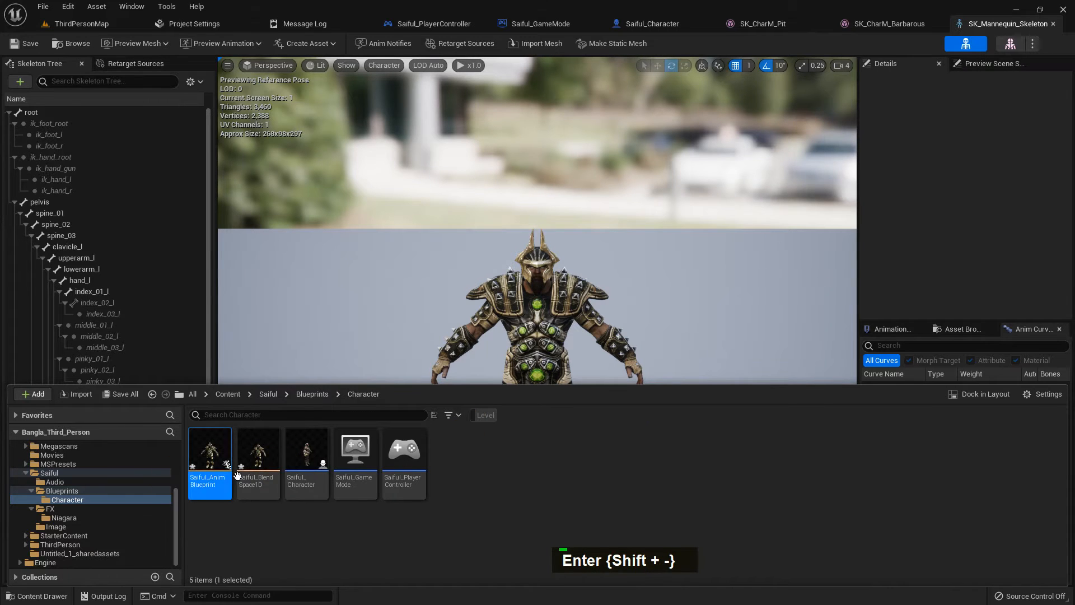
{"action": "left_click", "coordinate": [118, 394]}
{"action": "left_click", "coordinate": [604, 430]}
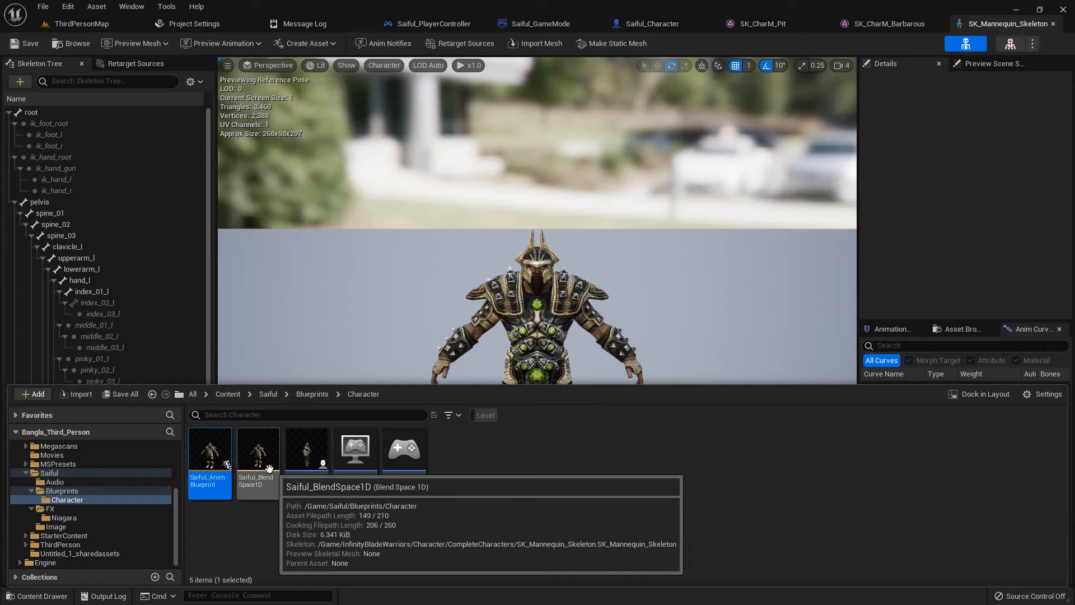
- Open Saiful_BlendSpace1D, set its horizontal axis maximum to 600 and name the axis Speed
{"action": "double_click", "coordinate": [258, 455]}
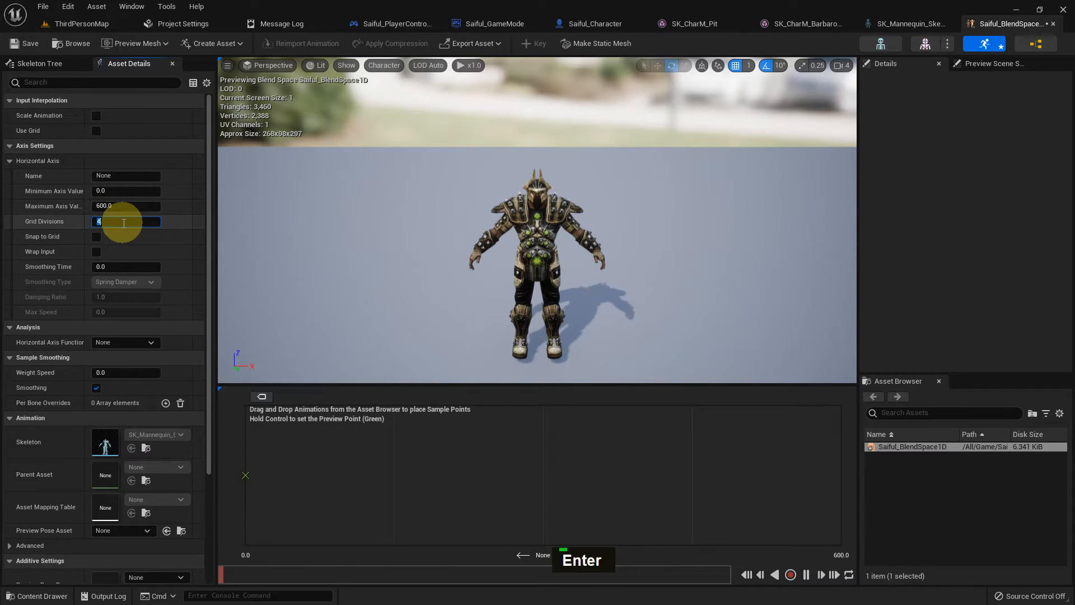
{"action": "left_click", "coordinate": [96, 175]}
{"action": "type", "text": "Speed"}
{"action": "key", "text": "Return"}
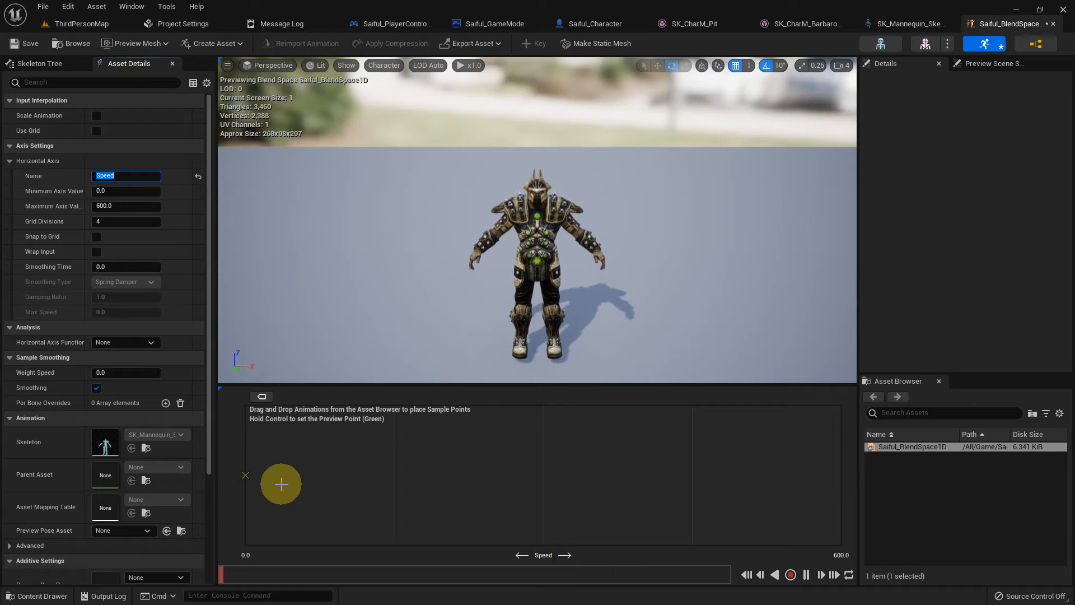
- Return to ThirdPersonMap and browse the AnimStarterPack and ThirdPerson folders for usable movement animations
{"action": "left_click", "coordinate": [103, 25]}
{"action": "middle_click", "coordinate": [376, 342]}
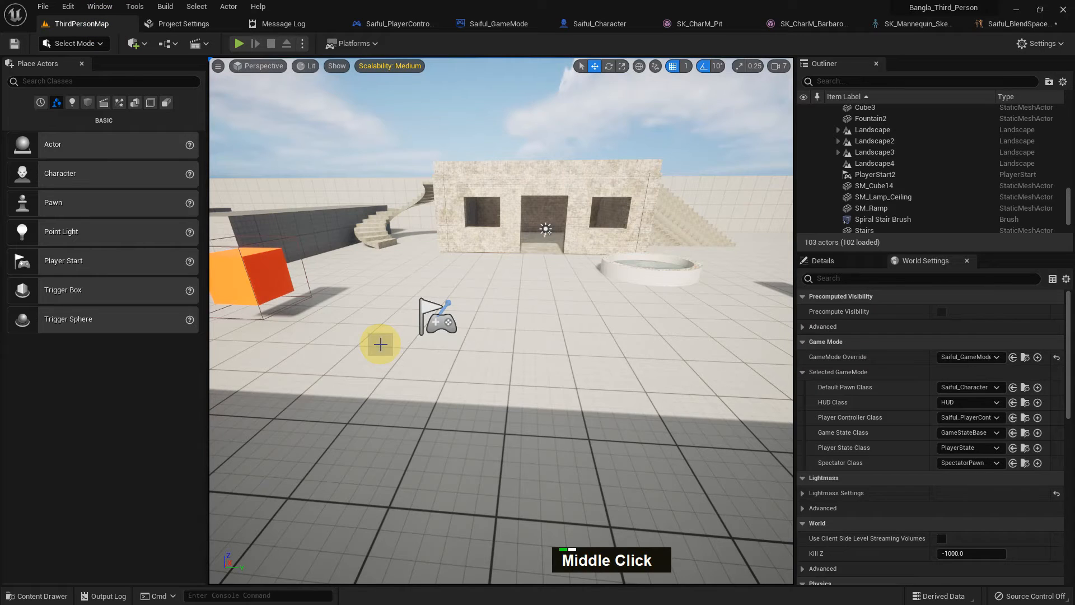
{"action": "key", "text": "ctrl+space"}
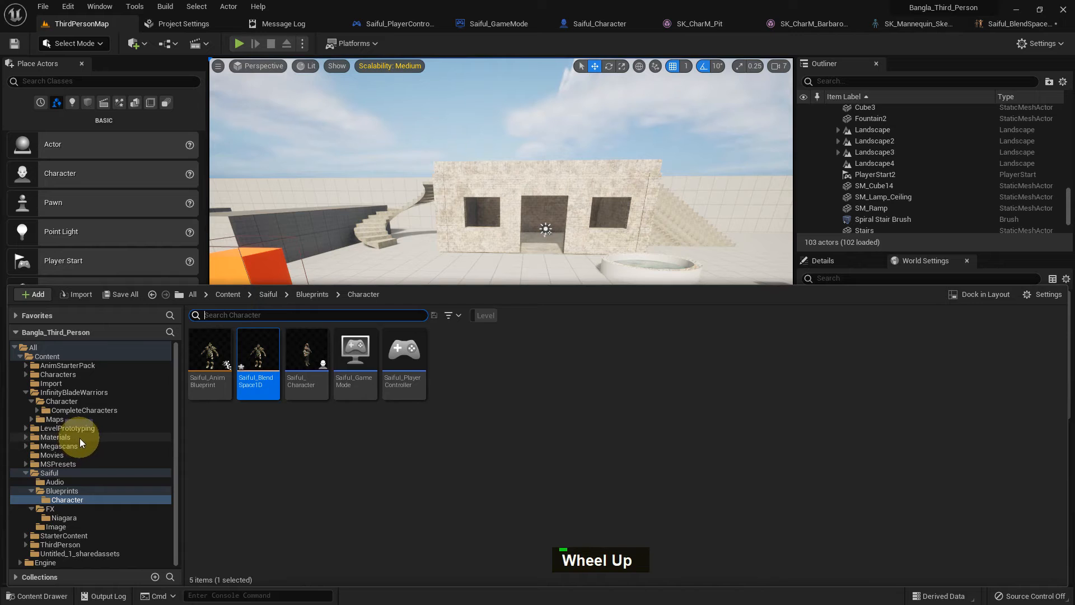
{"action": "left_click", "coordinate": [80, 365]}
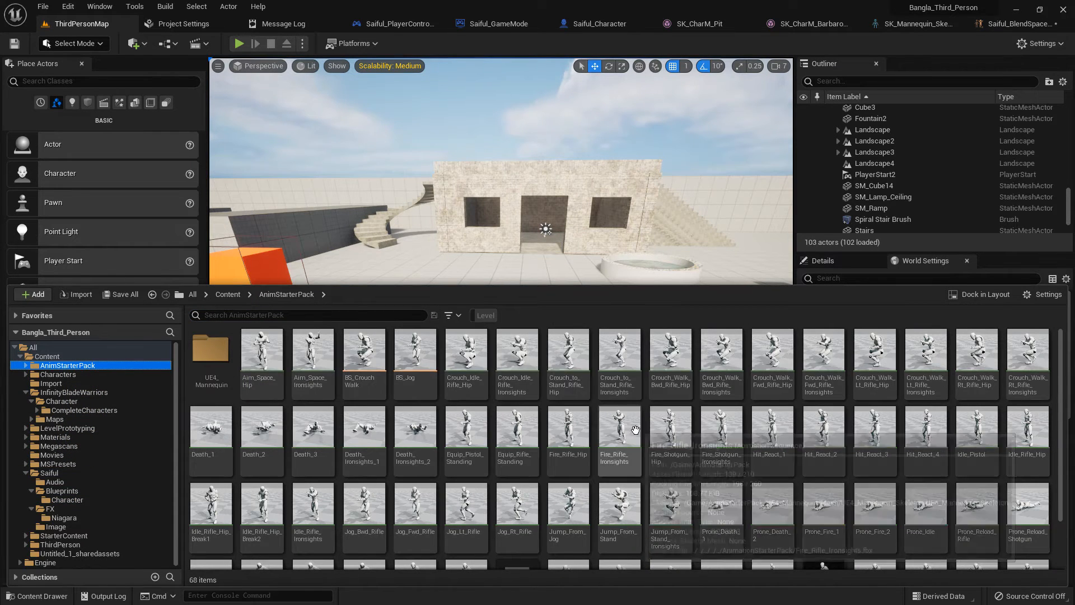
{"action": "scroll", "coordinate": [648, 438], "scroll_direction": "down", "scroll_amount": 5}
{"action": "scroll", "coordinate": [648, 439], "scroll_direction": "down", "scroll_amount": 3}
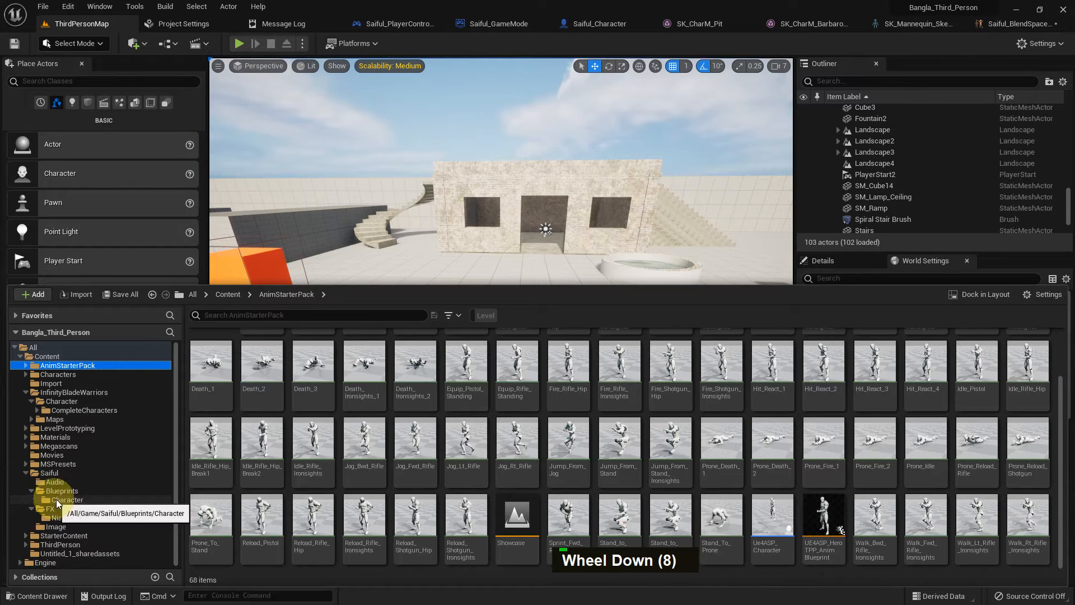
{"action": "scroll", "coordinate": [95, 533], "scroll_direction": "down", "scroll_amount": 2}
{"action": "left_click", "coordinate": [99, 547]}
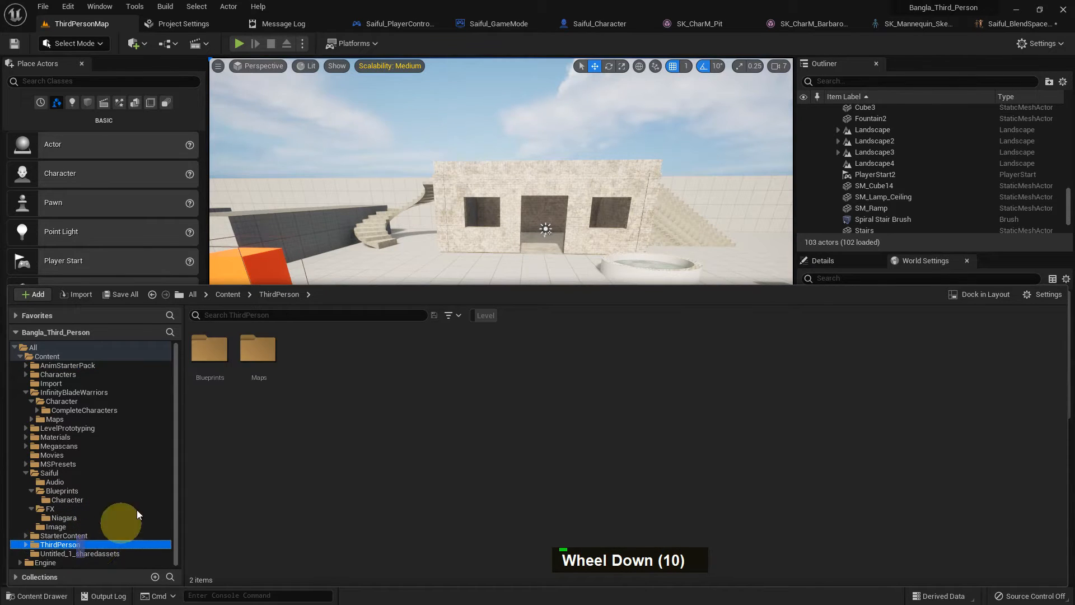
{"action": "key", "text": "alt+F9"}
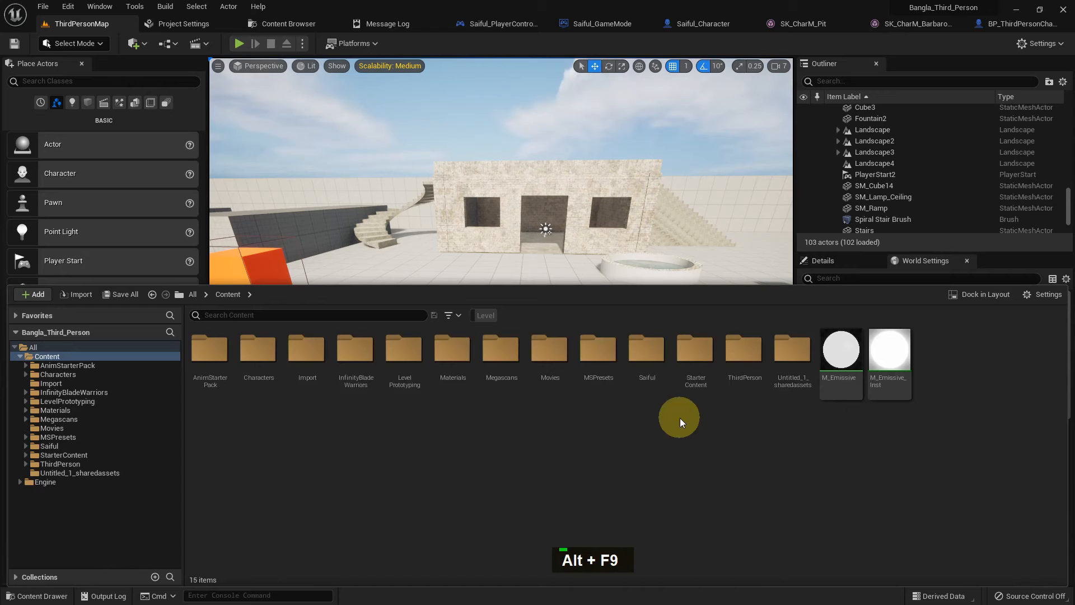
- Open the Animation folder inside the Saiful content folder
{"action": "middle_click", "coordinate": [679, 420]}
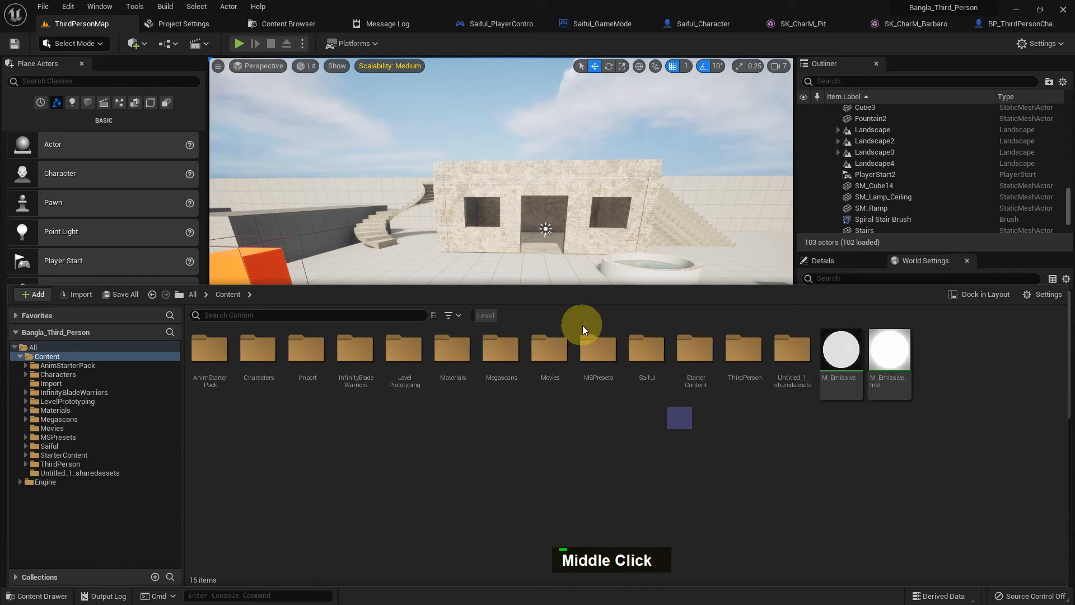
{"action": "left_click", "coordinate": [49, 446]}
{"action": "left_click", "coordinate": [219, 369]}
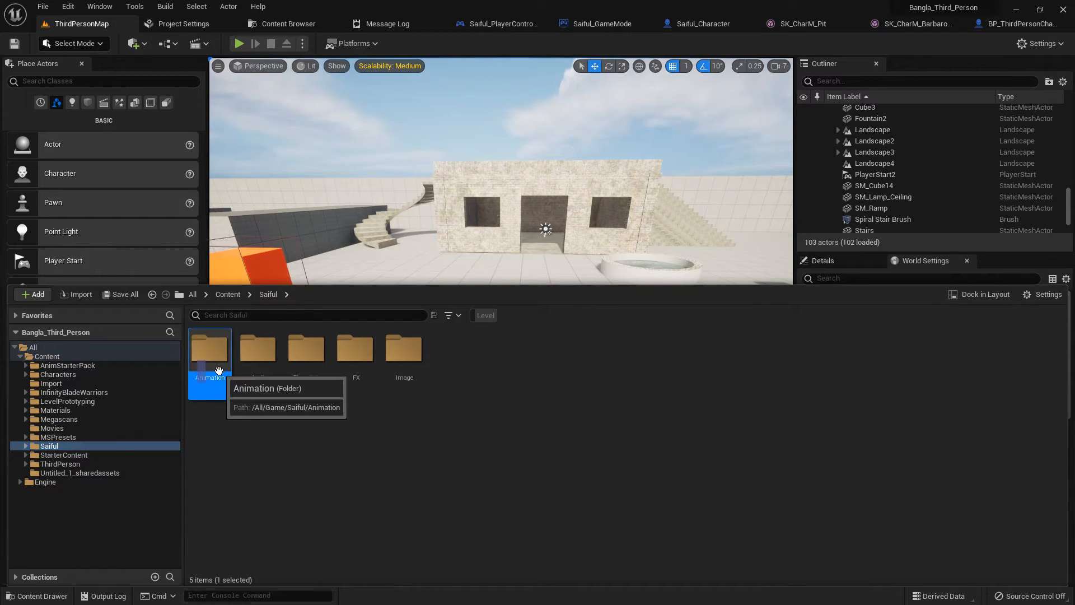
{"action": "right_click", "coordinate": [60, 445]}
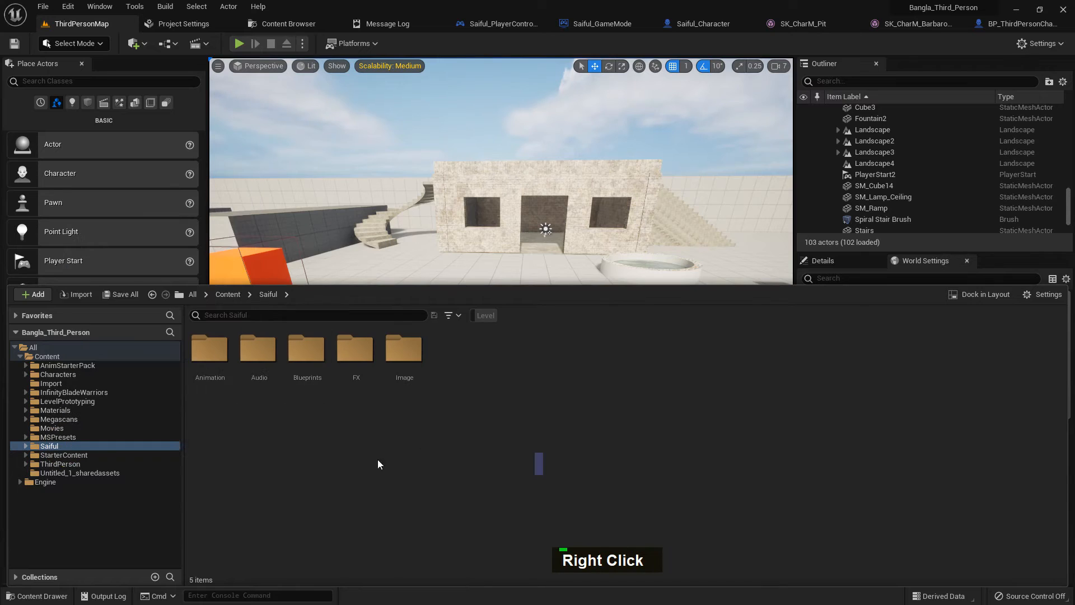
{"action": "double_click", "coordinate": [199, 376]}
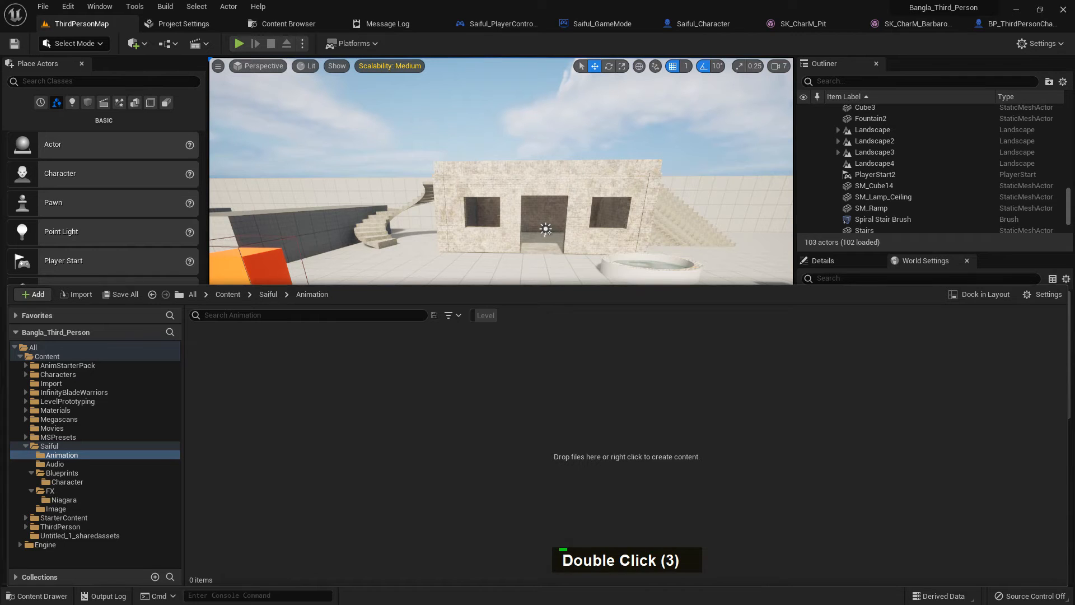
- Bring the six animation files from ThirdPersonIdle through ThirdPersonWalk in Desktop/To Do/Update into the Saiful/Animation folder for import
{"action": "left_click_drag", "start_coordinate": [1074, 268], "coordinate": [674, 183]}
{"action": "left_click", "coordinate": [363, 375]}
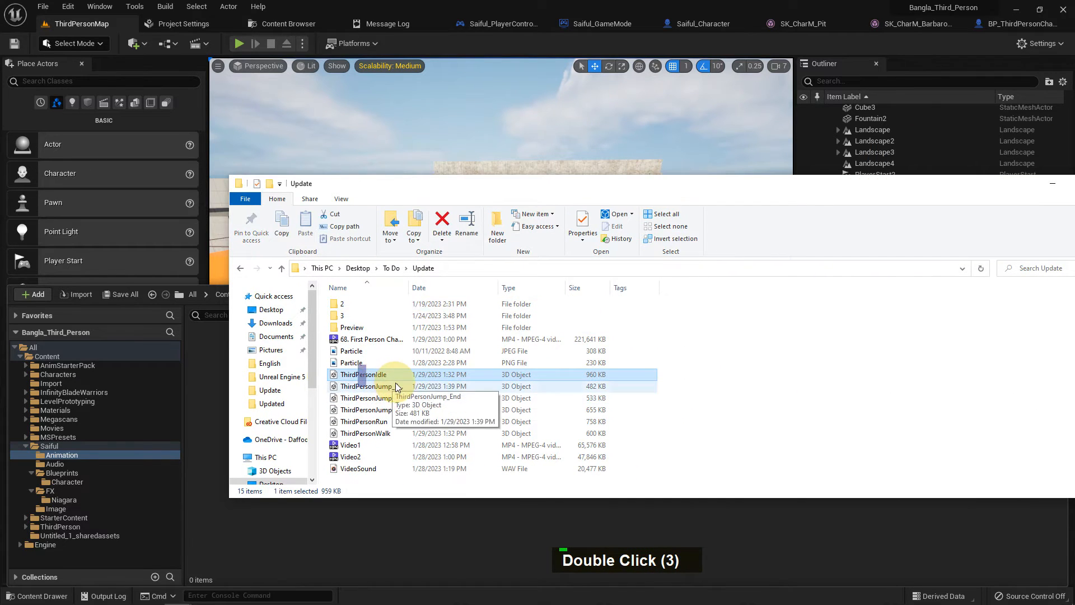
{"action": "left_click", "coordinate": [405, 410]}
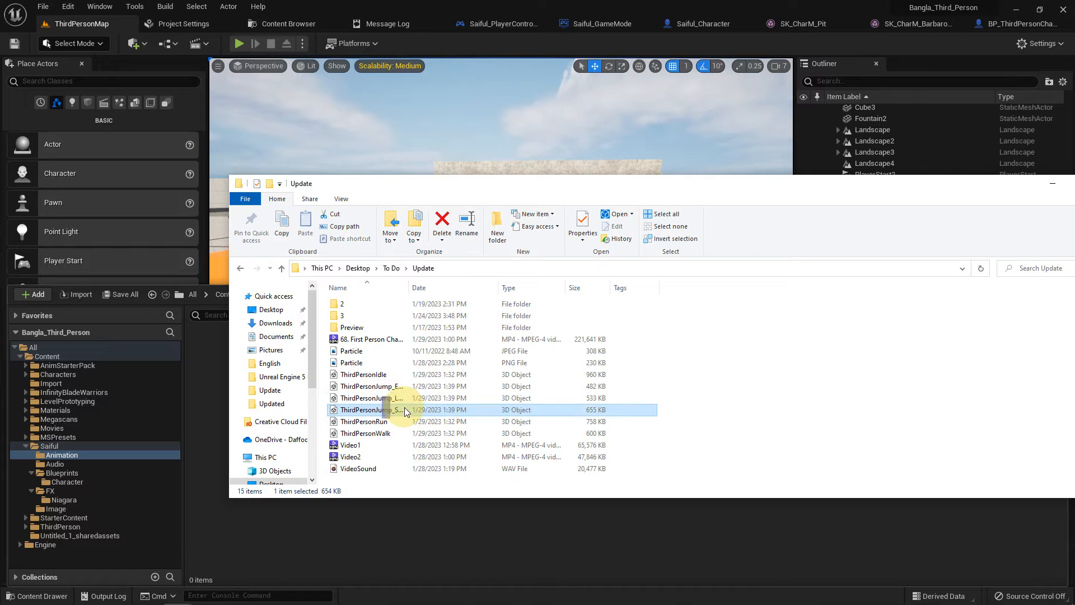
{"action": "left_click", "coordinate": [386, 422]}
{"action": "left_click", "coordinate": [394, 434]}
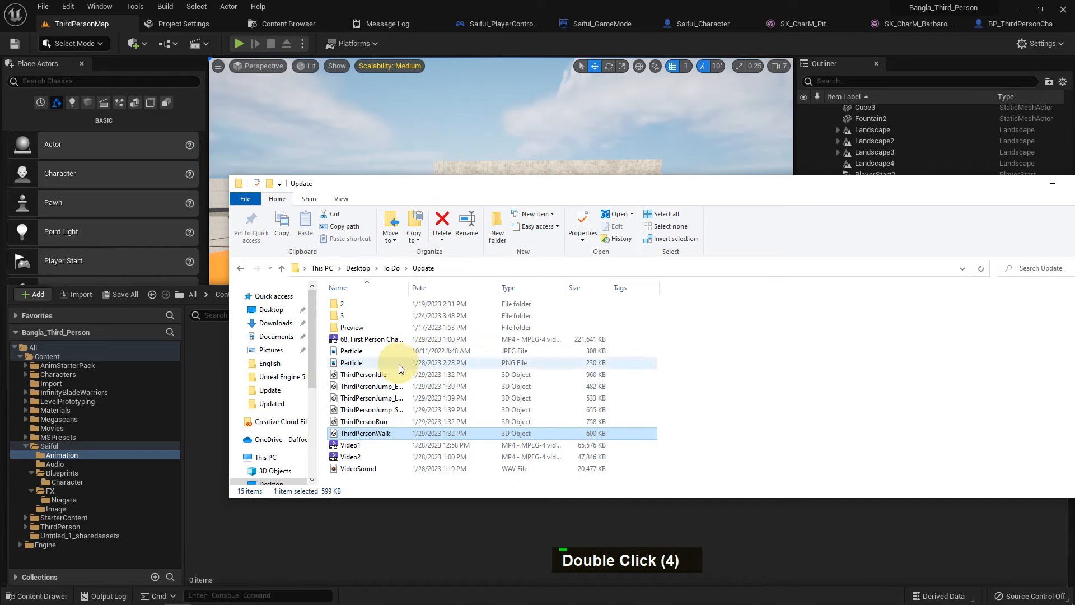
{"action": "left_click", "coordinate": [369, 374]}
{"action": "left_click", "coordinate": [376, 431], "text": "shift"}
{"action": "left_click_drag", "start_coordinate": [364, 390], "coordinate": [211, 396]}
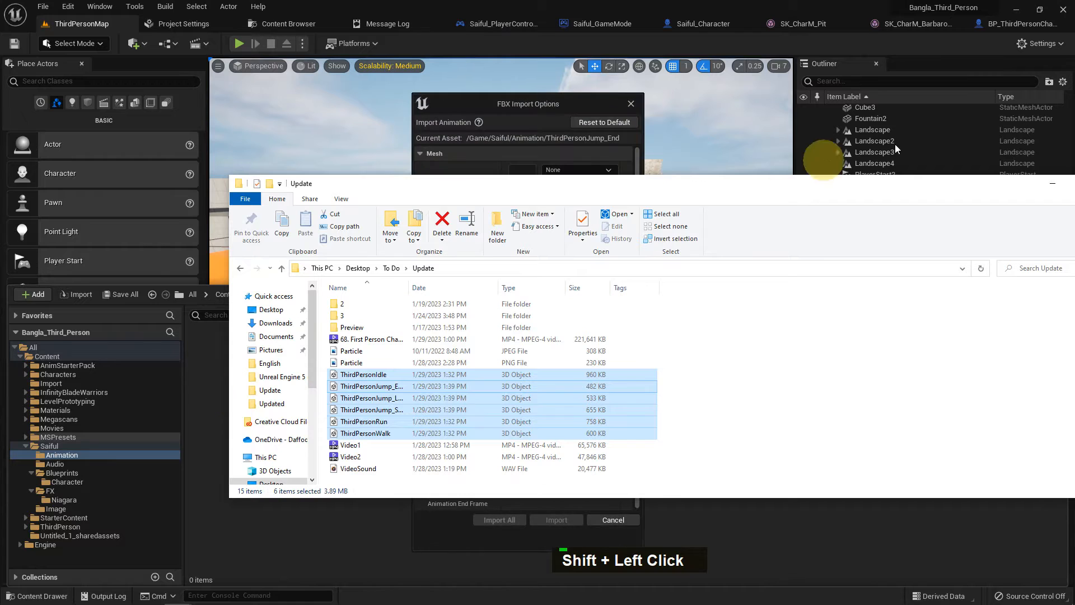
- Import all the animations using the SK_Mannequin_Skeleton from InfinityBladeWarriors/Character/CompleteCharacters as their skeleton
{"action": "left_click", "coordinate": [1051, 183]}
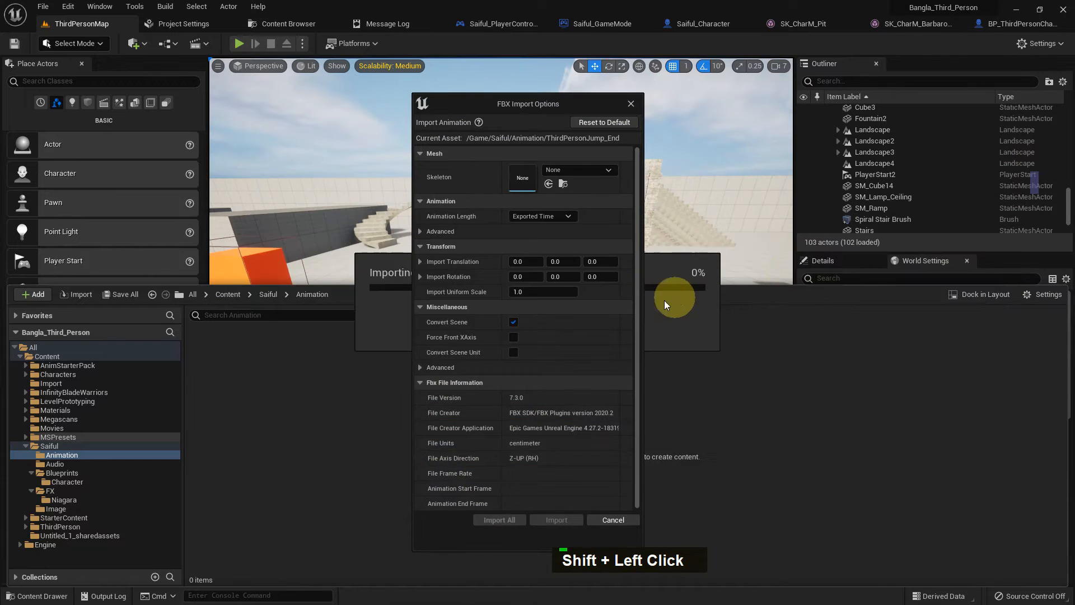
{"action": "left_click", "coordinate": [570, 178]}
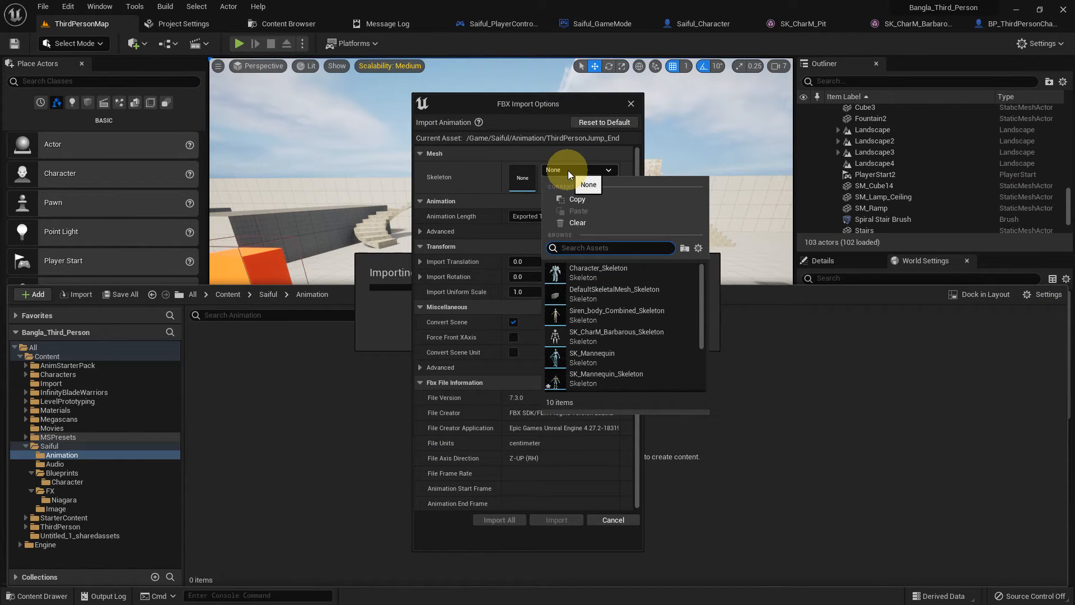
{"action": "scroll", "coordinate": [636, 319], "scroll_direction": "down", "scroll_amount": 3}
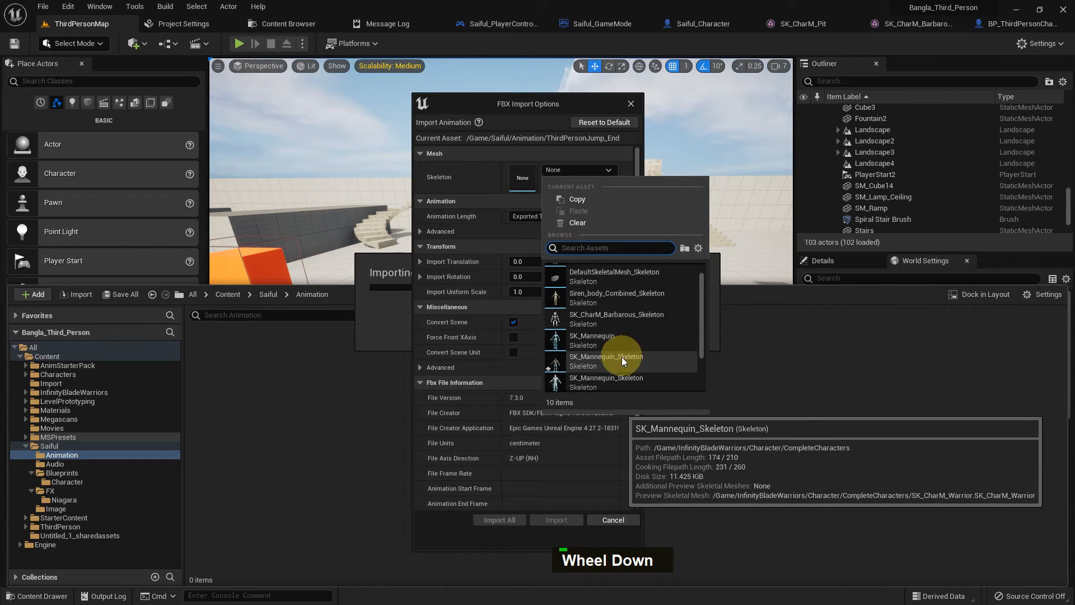
{"action": "left_click", "coordinate": [624, 355]}
{"action": "left_click", "coordinate": [500, 520]}
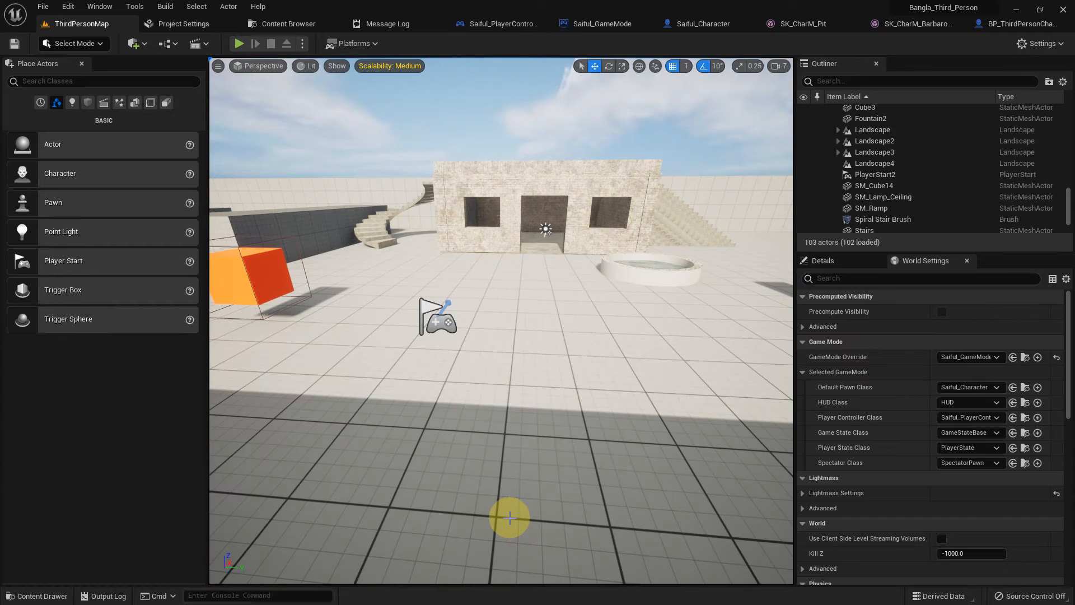
- Preview the imported ThirdPersonJump_End animation, close it and return to ThirdPersonMap
{"action": "middle_click", "coordinate": [495, 452]}
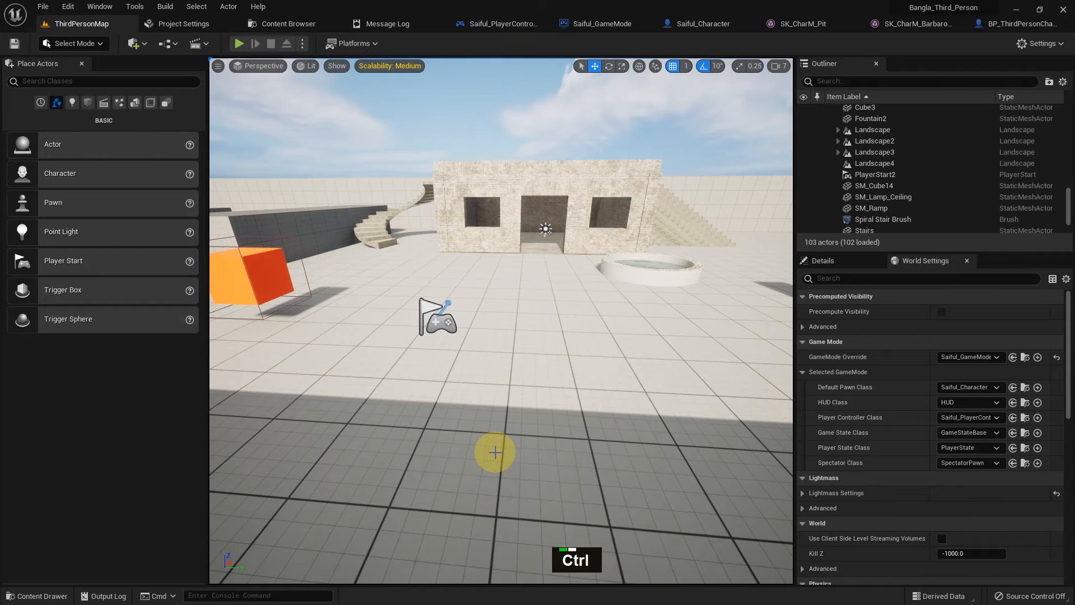
{"action": "key", "text": "ctrl+space"}
{"action": "double_click", "coordinate": [220, 371]}
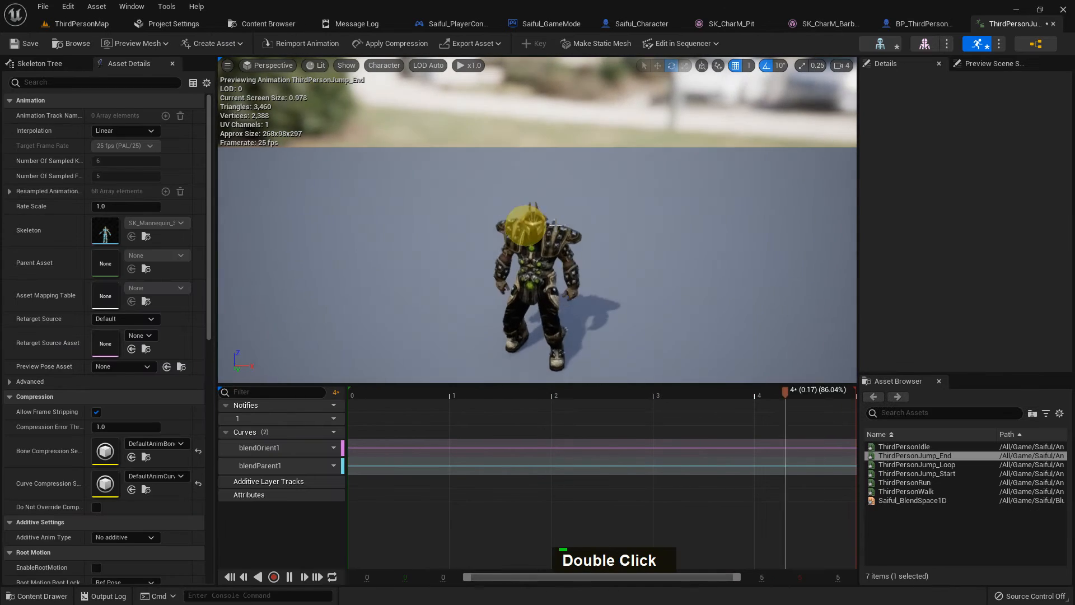
{"action": "left_click", "coordinate": [1053, 23]}
{"action": "left_click", "coordinate": [96, 28]}
- Preview the imported ThirdPersonRun animation from the side, close it and return to ThirdPersonMap
{"action": "middle_click", "coordinate": [414, 370]}
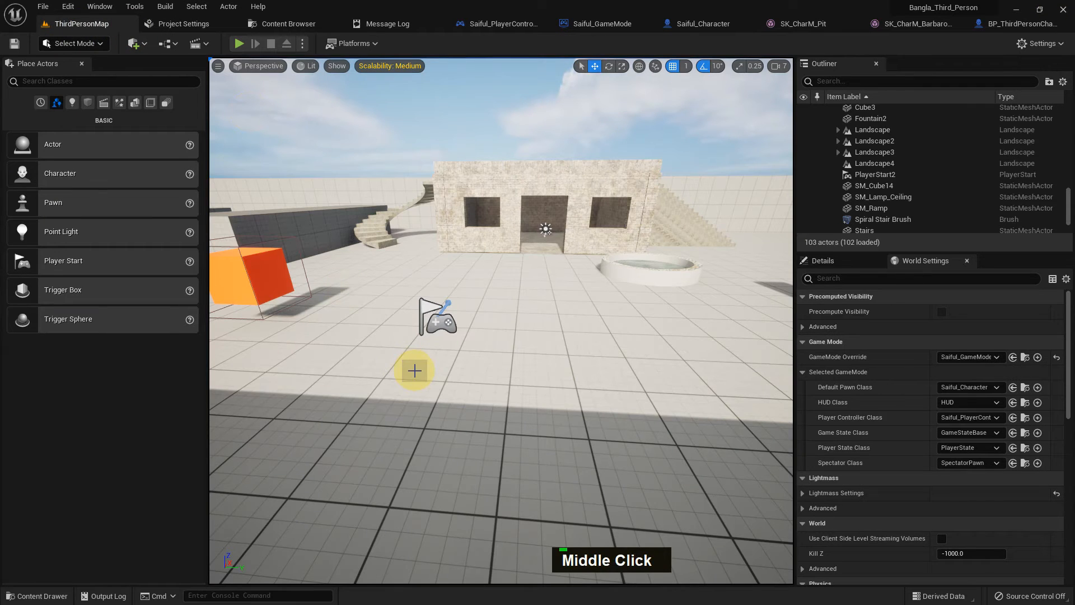
{"action": "key", "text": "ctrl+space"}
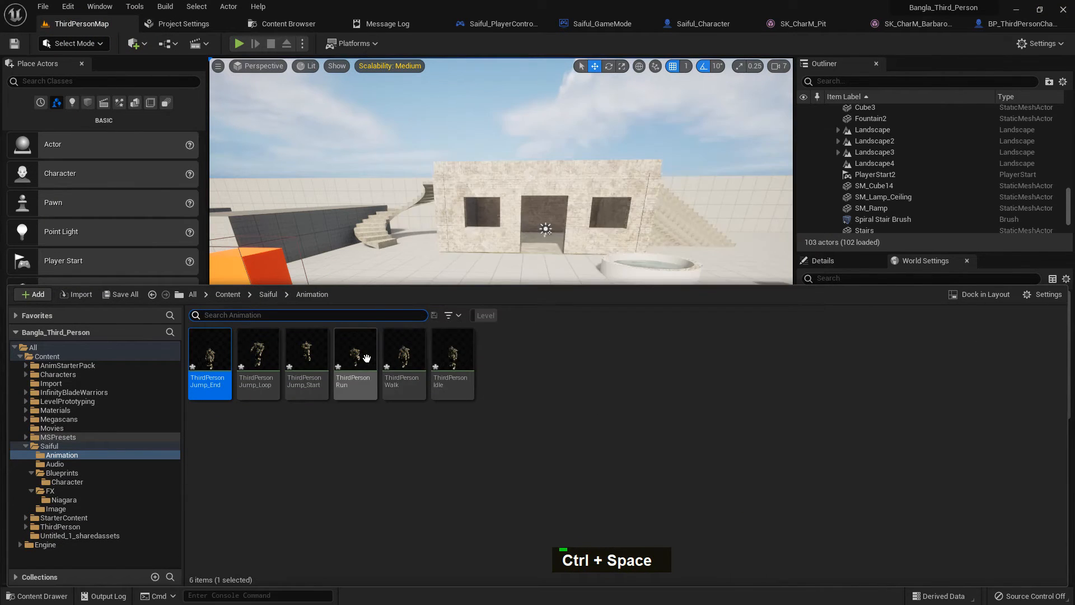
{"action": "double_click", "coordinate": [355, 353]}
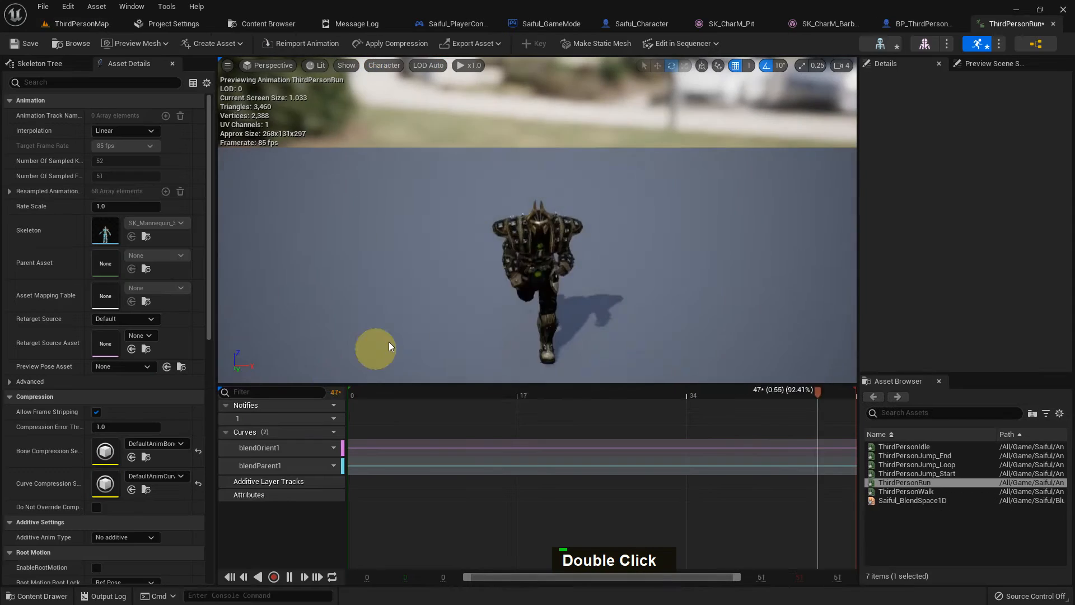
{"action": "left_click_drag", "start_coordinate": [371, 347], "coordinate": [342, 291], "text": "alt"}
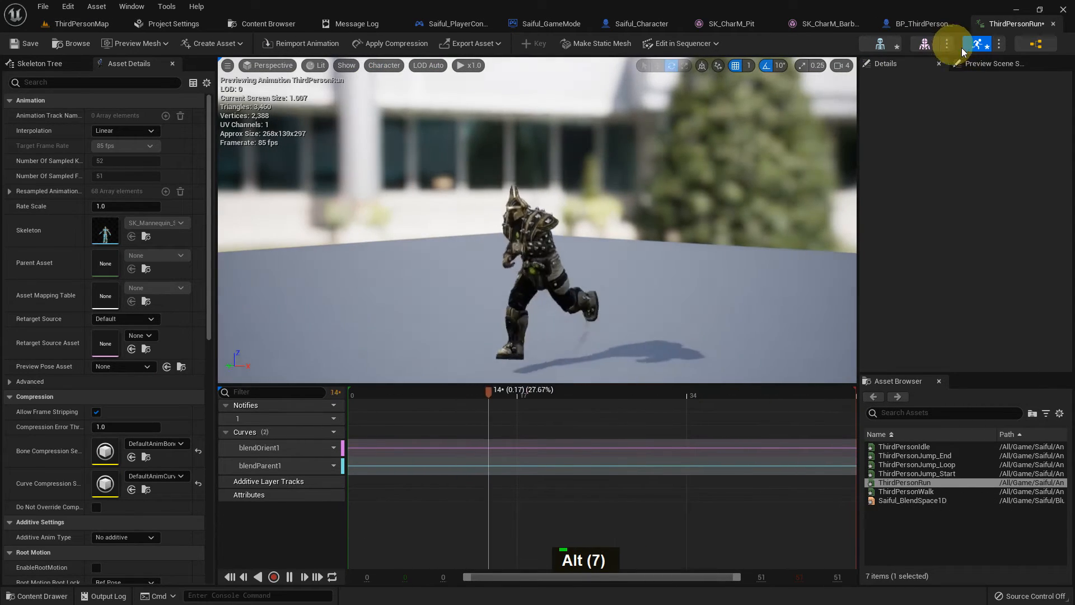
{"action": "left_click", "coordinate": [1052, 24]}
{"action": "left_click", "coordinate": [90, 23]}
- Save all the newly imported animation assets in the Saiful/Animation folder
{"action": "middle_click", "coordinate": [473, 436]}
{"action": "key", "text": "ctrl+space"}
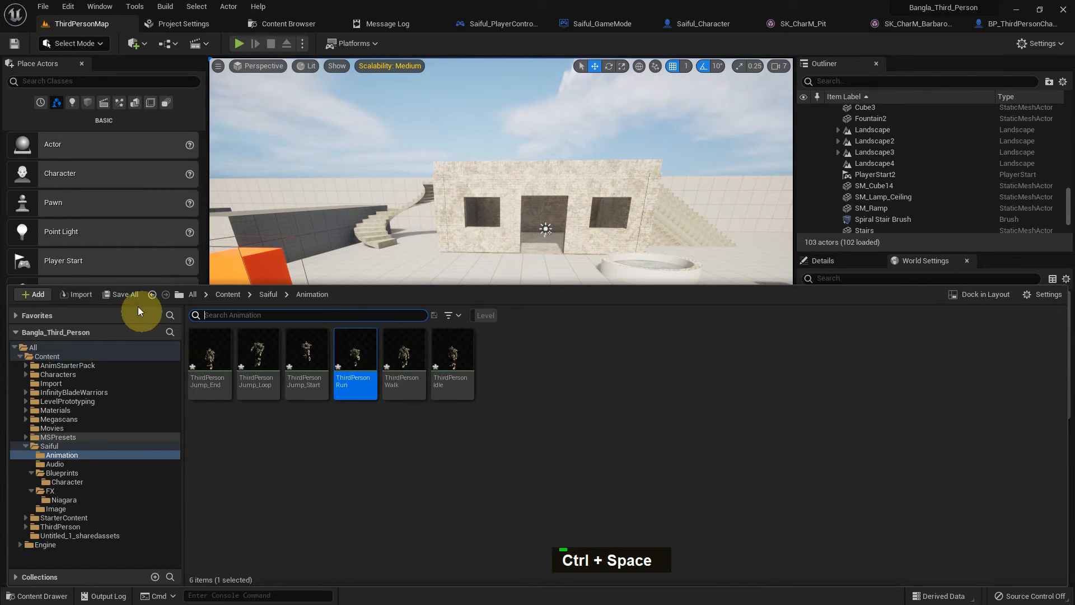
{"action": "left_click", "coordinate": [124, 295]}
{"action": "left_click", "coordinate": [621, 435]}
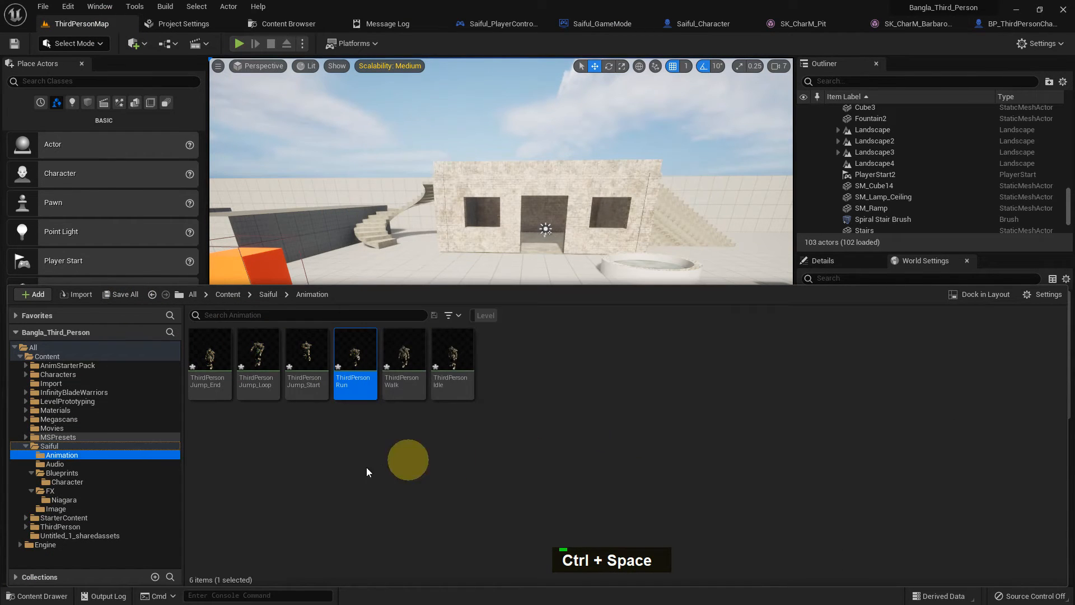
- In Saiful_BlendSpace1D, place ThirdPersonIdle at the start of the Speed axis, ThirdPersonWalk at its midpoint and ThirdPersonRun at 600
{"action": "left_click", "coordinate": [141, 456]}
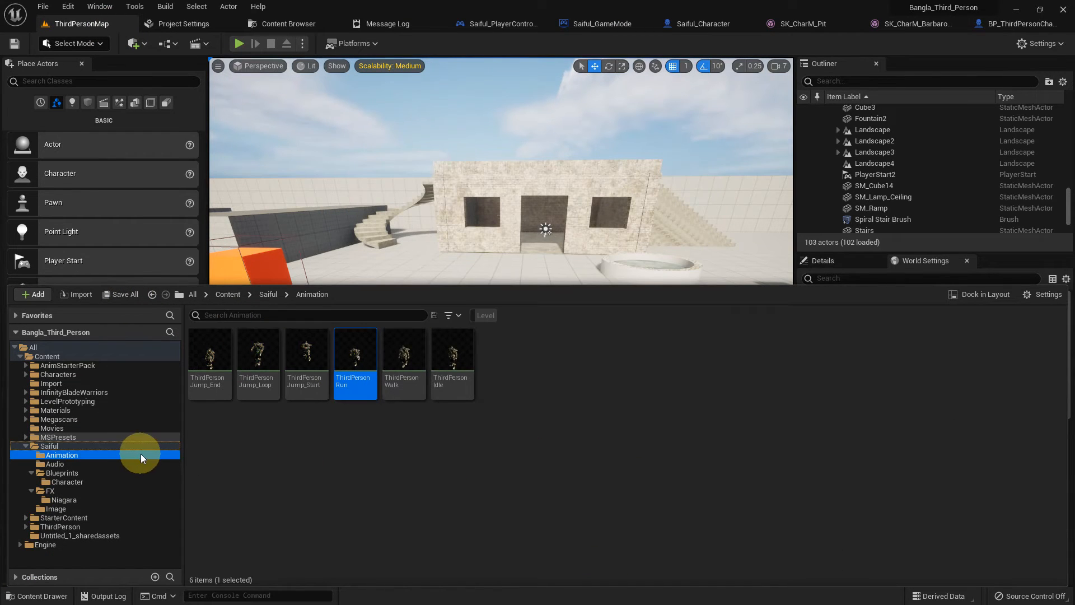
{"action": "left_click", "coordinate": [88, 483]}
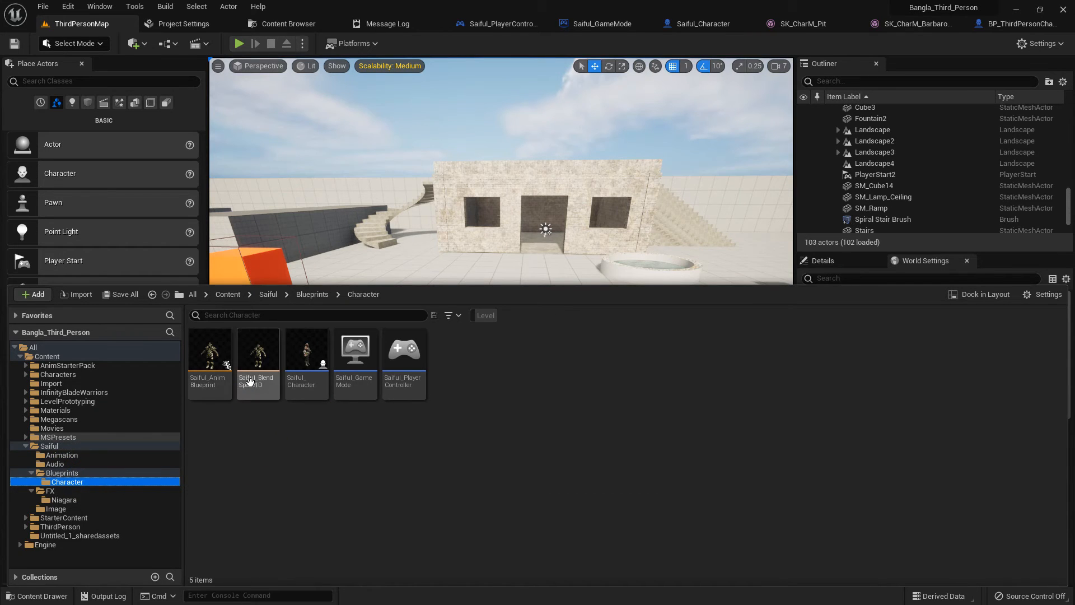
{"action": "double_click", "coordinate": [250, 382]}
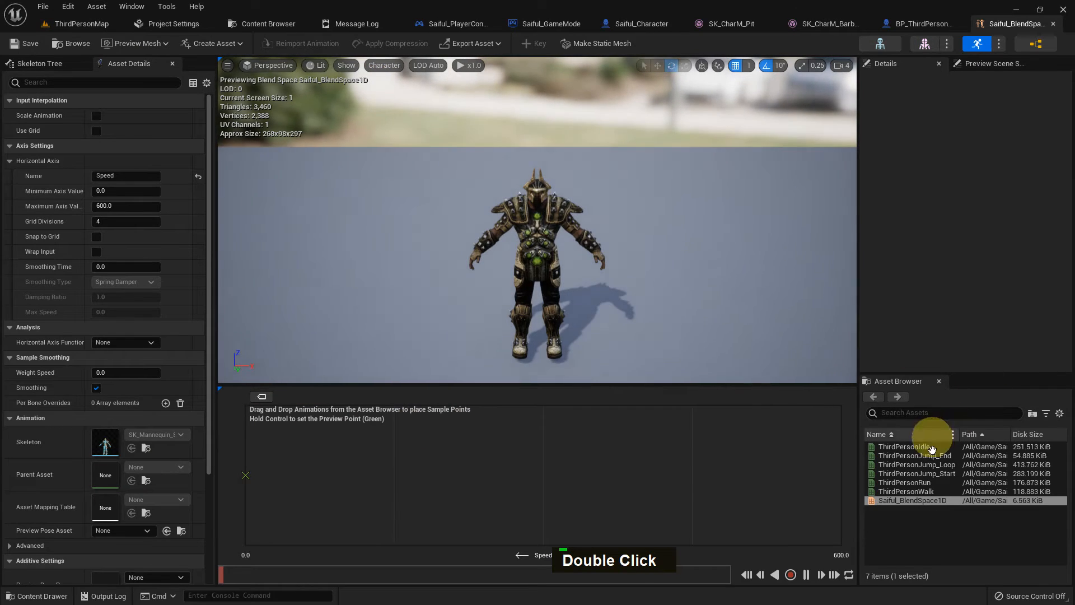
{"action": "left_click_drag", "start_coordinate": [925, 447], "coordinate": [245, 463]}
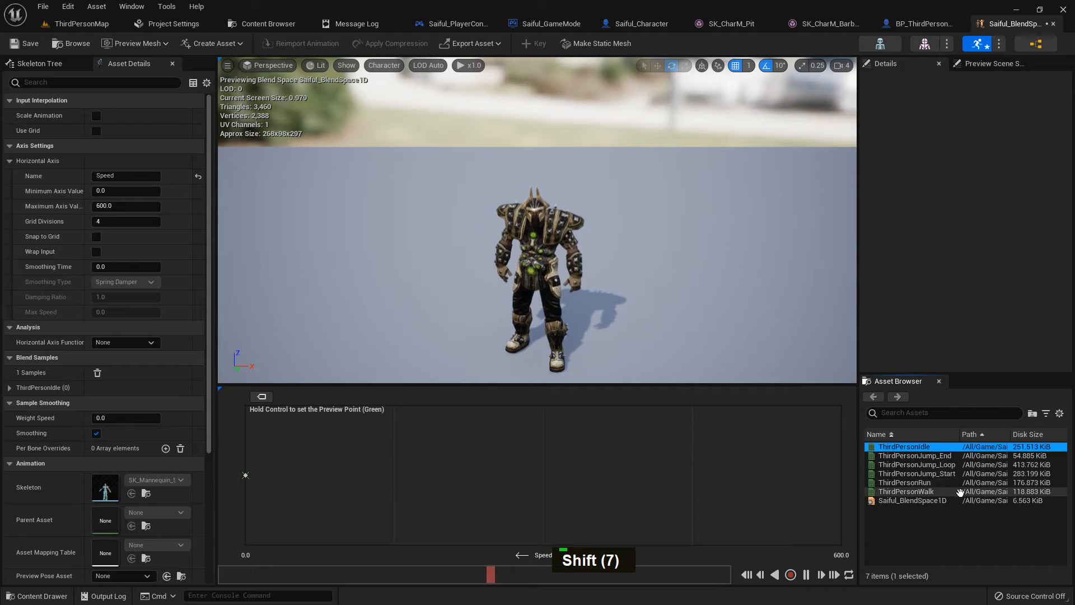
{"action": "left_click", "coordinate": [932, 491]}
{"action": "left_click_drag", "start_coordinate": [931, 491], "coordinate": [506, 473]}
{"action": "left_click", "coordinate": [883, 496]}
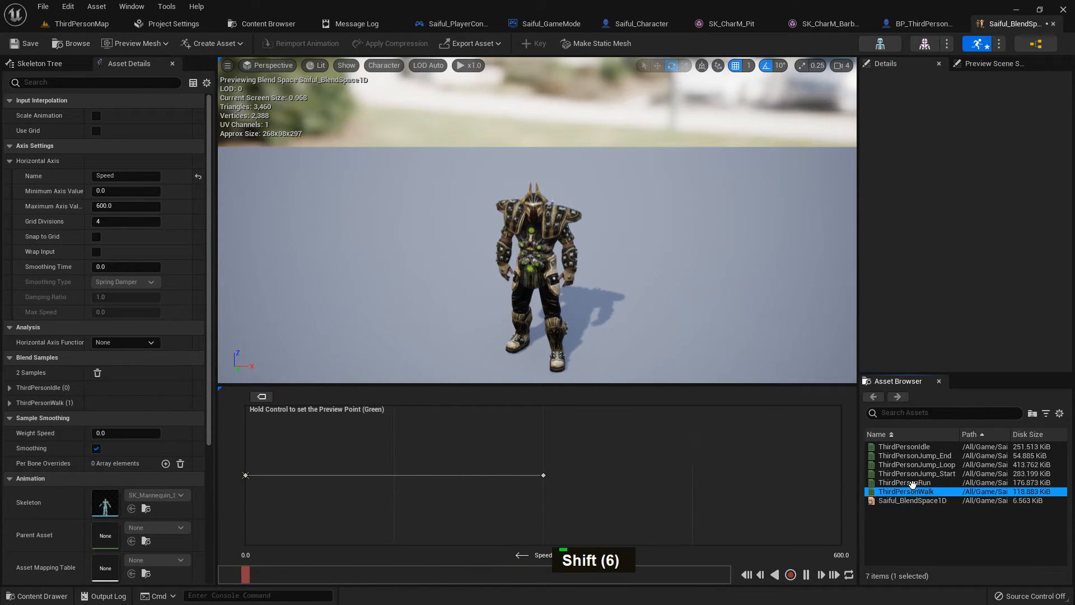
{"action": "left_click_drag", "start_coordinate": [912, 484], "coordinate": [834, 461]}
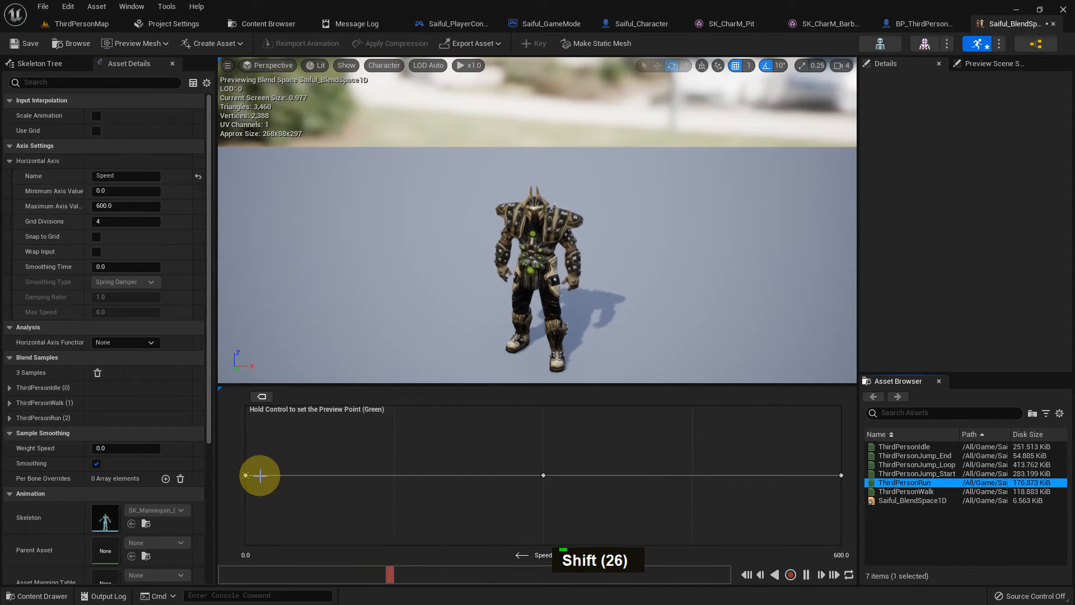
- Preview the blend between idle, walk and run along the Speed axis, and close Saiful_BlendSpace1D
{"action": "left_click_drag", "start_coordinate": [242, 474], "coordinate": [288, 473], "text": "shift"}
{"action": "key", "text": "ctrl"}
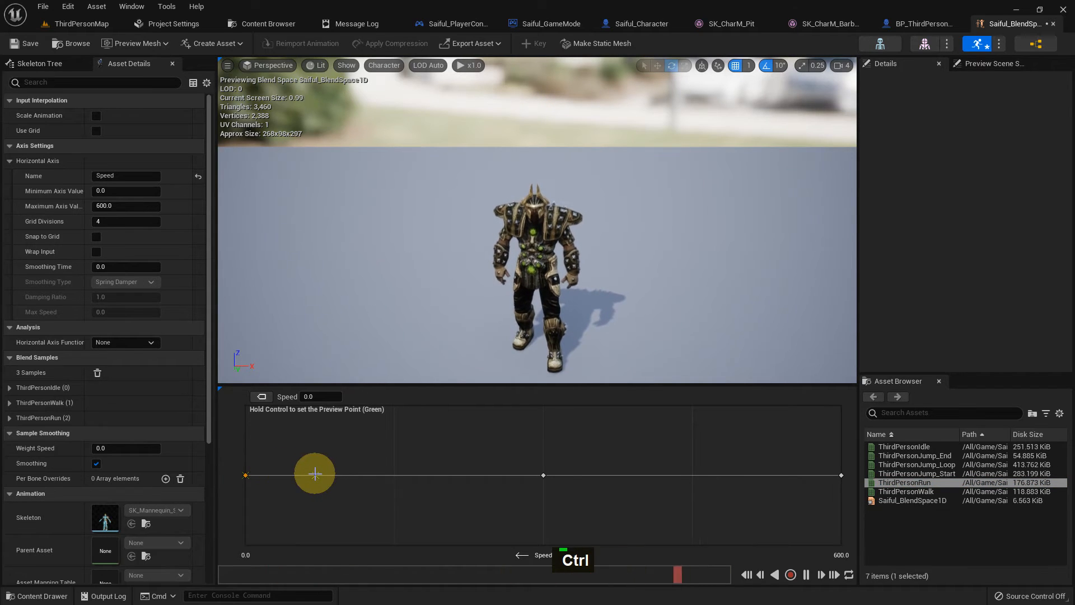
{"action": "key", "text": "ctrl"}
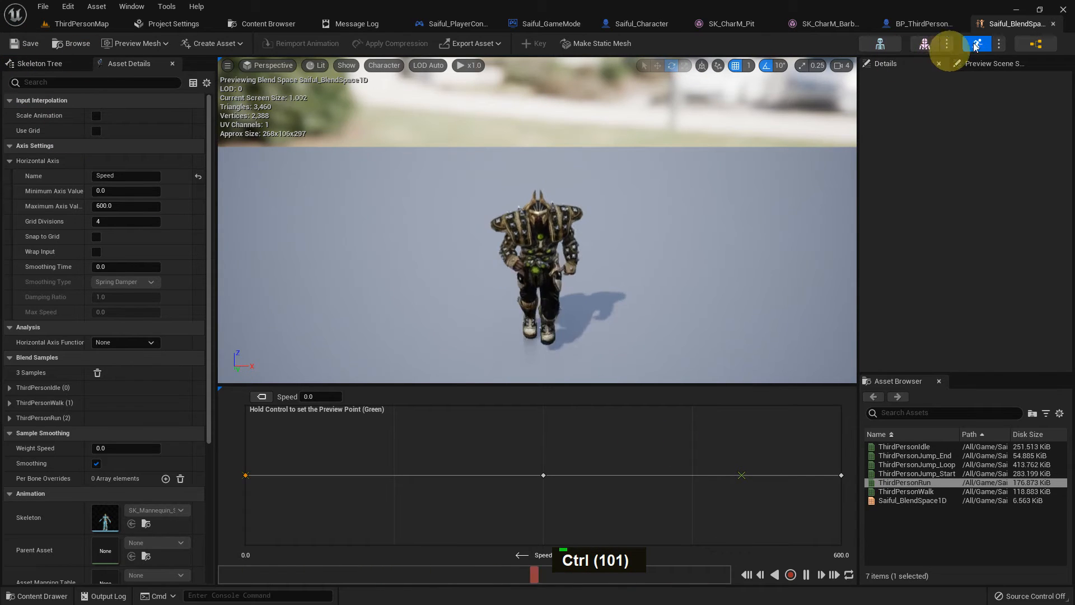
{"action": "left_click", "coordinate": [1051, 24]}
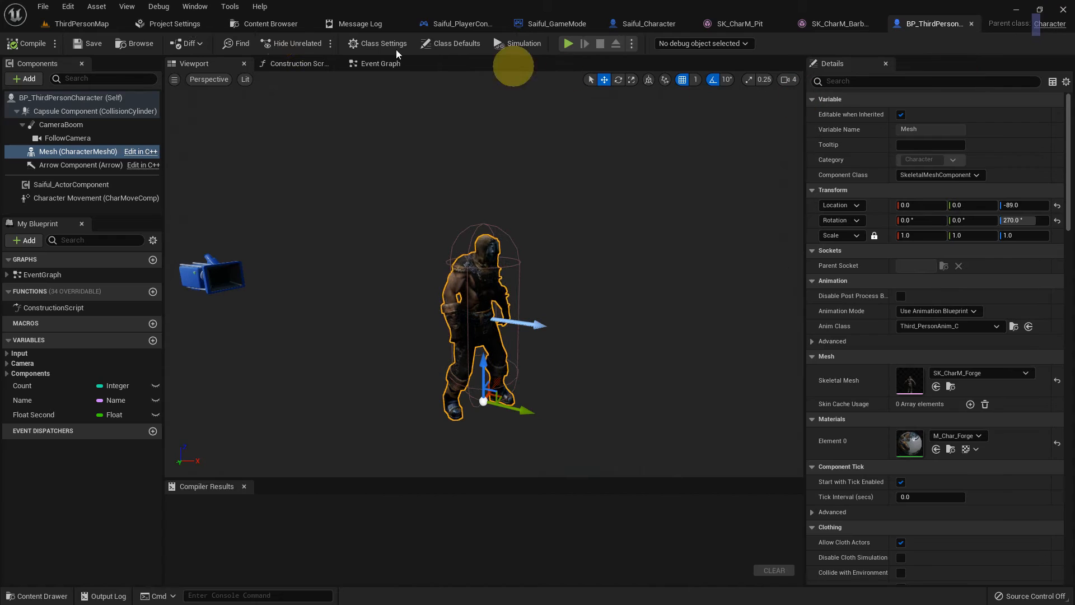
- Return to ThirdPersonMap and open Saiful_AnimBlueprint from the Saiful/Blueprints/Character folder
{"action": "left_click", "coordinate": [79, 25]}
{"action": "middle_click", "coordinate": [431, 308]}
{"action": "key", "text": "ctrl+space"}
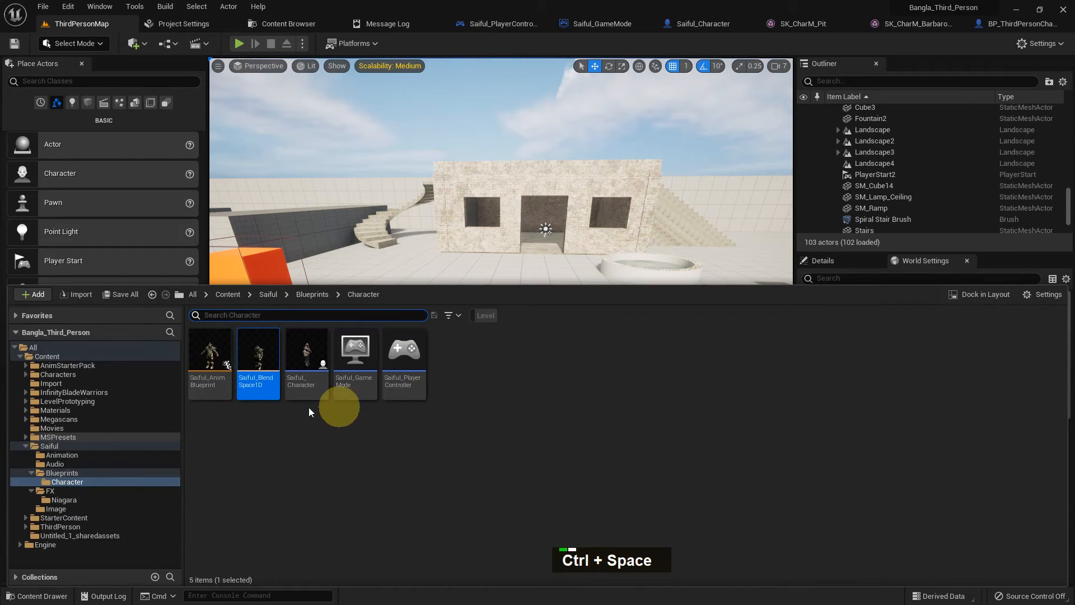
{"action": "double_click", "coordinate": [215, 381]}
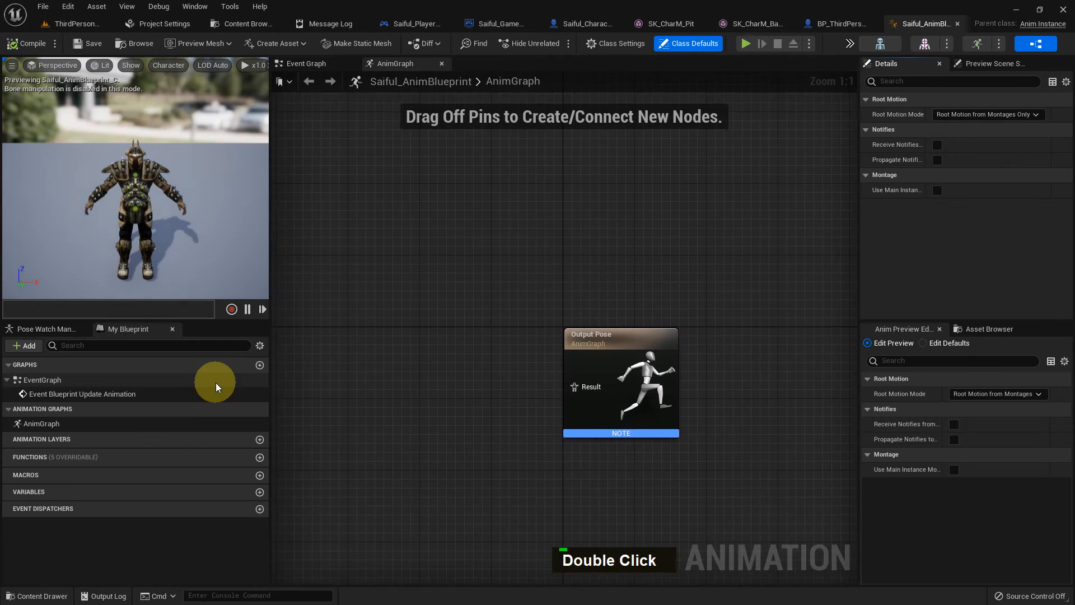
- Add Saiful_BlendSpace1D to the AnimGraph and connect its pose output to the Output Pose's Result
{"action": "right_click_drag", "start_coordinate": [581, 292], "coordinate": [585, 219]}
{"action": "left_click", "coordinate": [974, 332]}
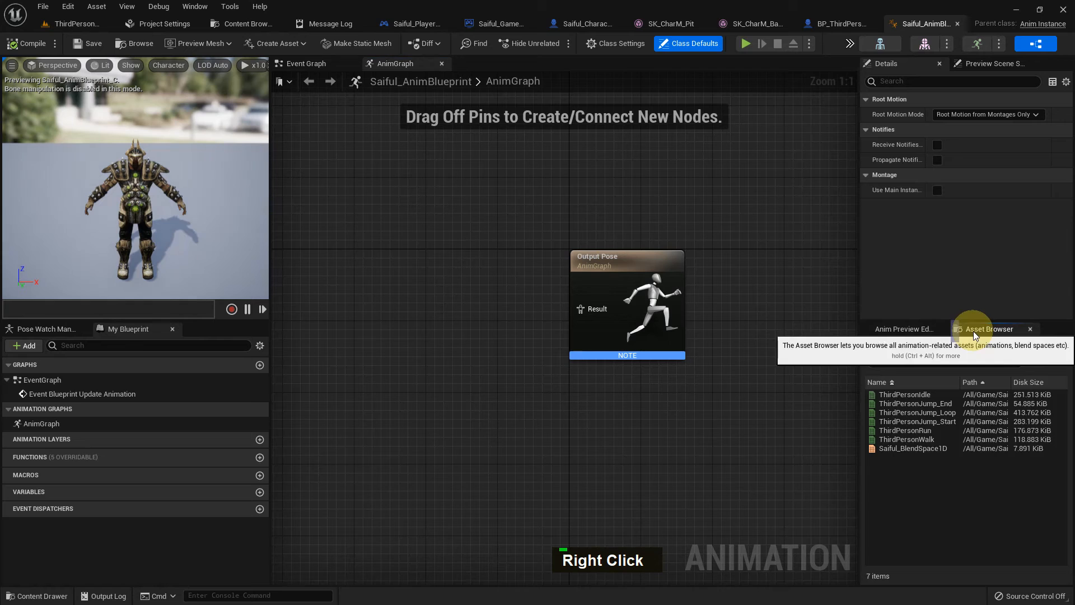
{"action": "left_click", "coordinate": [903, 449]}
{"action": "left_click_drag", "start_coordinate": [902, 452], "coordinate": [408, 278]}
{"action": "left_click_drag", "start_coordinate": [493, 309], "coordinate": [578, 310]}
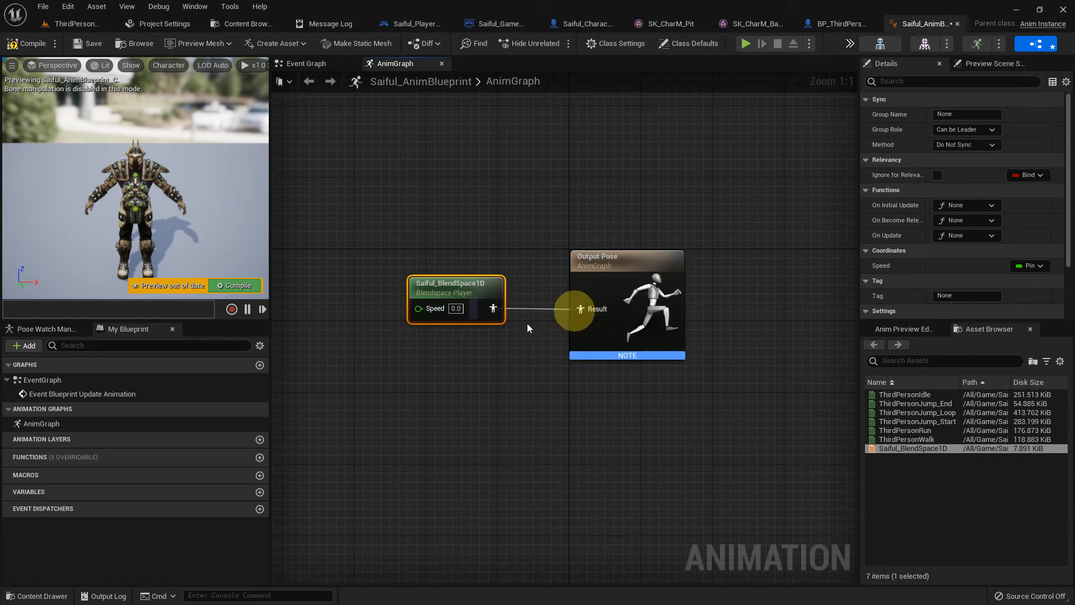
- Promote the blend space node's Speed input to a variable and compile the animation blueprint
{"action": "right_click", "coordinate": [419, 309]}
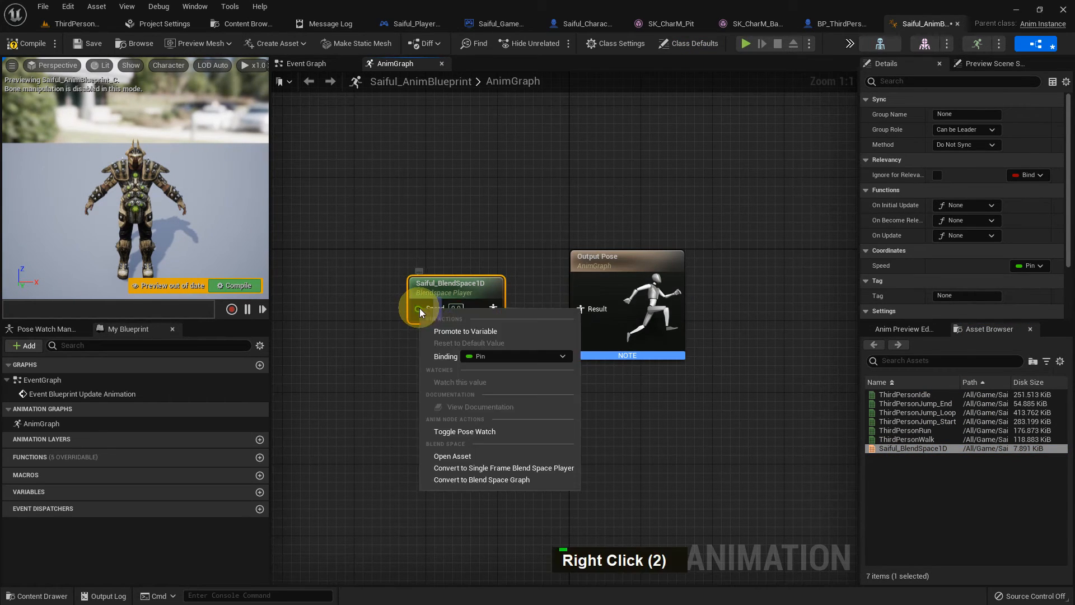
{"action": "left_click", "coordinate": [459, 331]}
{"action": "left_click", "coordinate": [28, 43]}
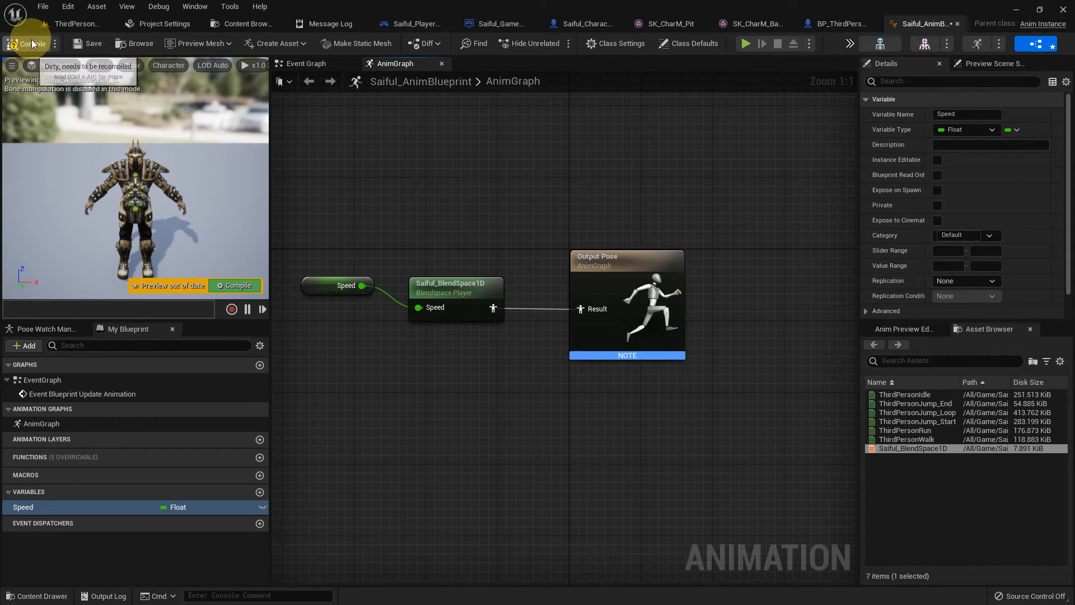
{"action": "right_click_drag", "start_coordinate": [529, 200], "coordinate": [552, 215]}
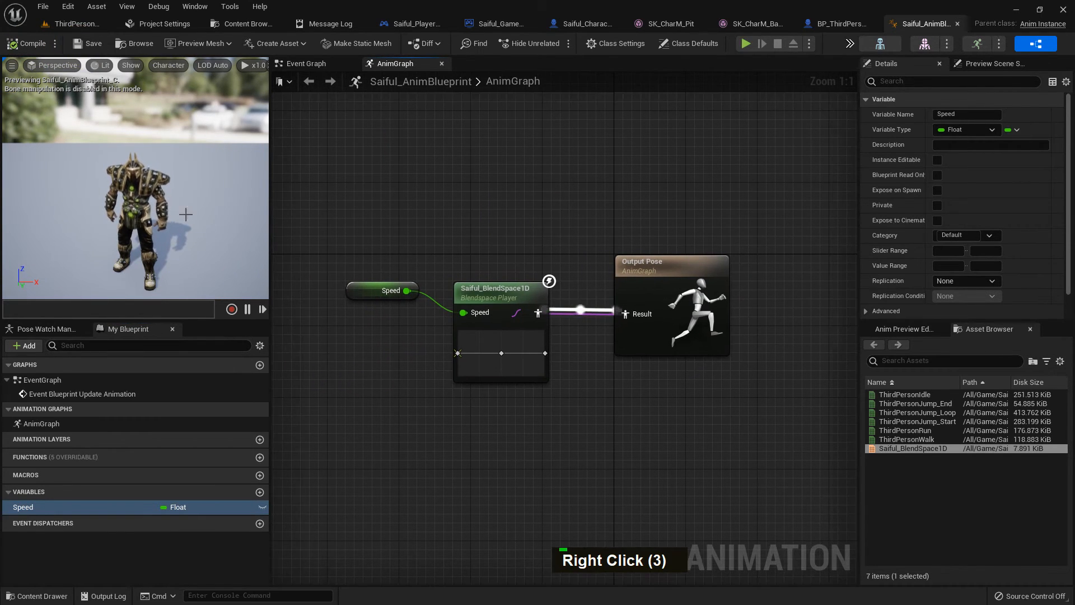
- In the Event Graph, add an Is Valid check on Try Get Pawn Owner's return value, executed by Event Blueprint Update Animation
{"action": "left_click", "coordinate": [308, 81]}
{"action": "right_click_drag", "start_coordinate": [511, 365], "coordinate": [466, 335]}
{"action": "left_click_drag", "start_coordinate": [513, 345], "coordinate": [590, 311]}
{"action": "type", "text": "valid"}
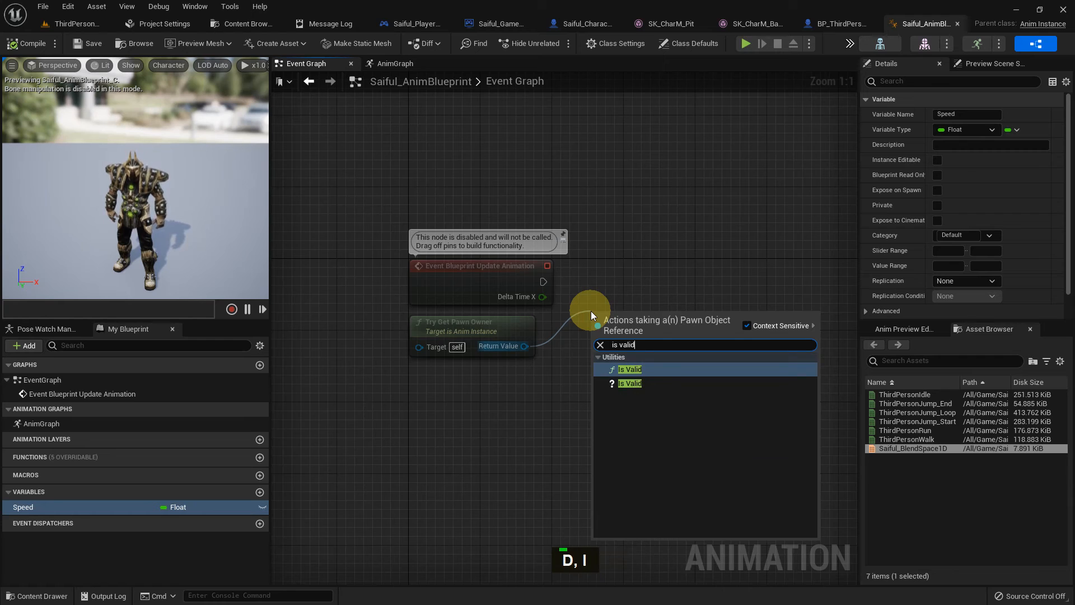
{"action": "key", "text": "Down"}
{"action": "key", "text": "Return"}
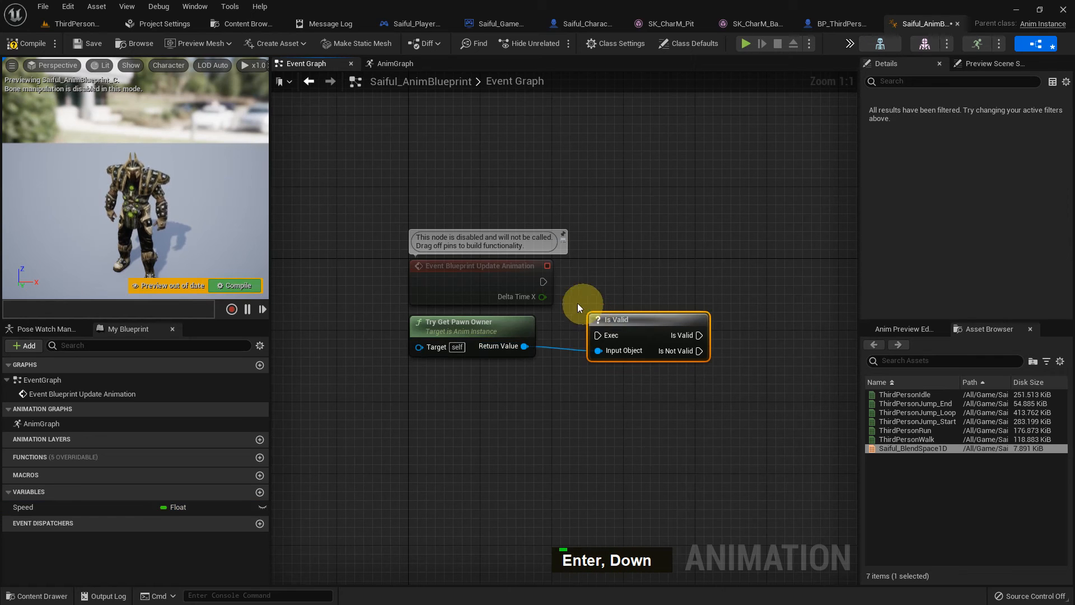
{"action": "left_click_drag", "start_coordinate": [594, 340], "coordinate": [596, 336]}
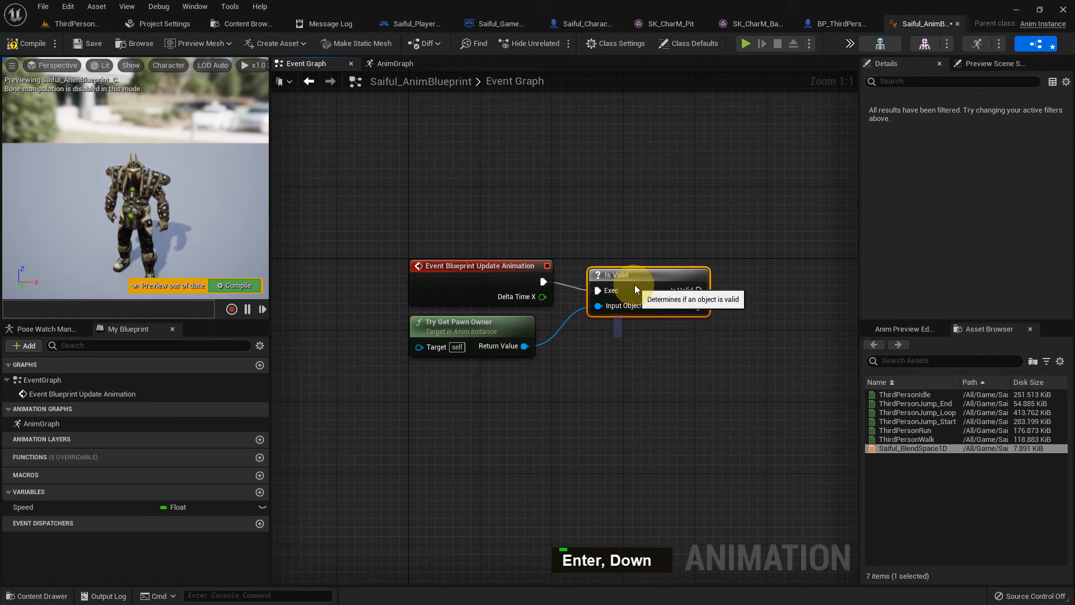
- Add a Get Velocity node that takes its target from Try Get Pawn Owner's return value
{"action": "right_click_drag", "start_coordinate": [715, 415], "coordinate": [552, 367]}
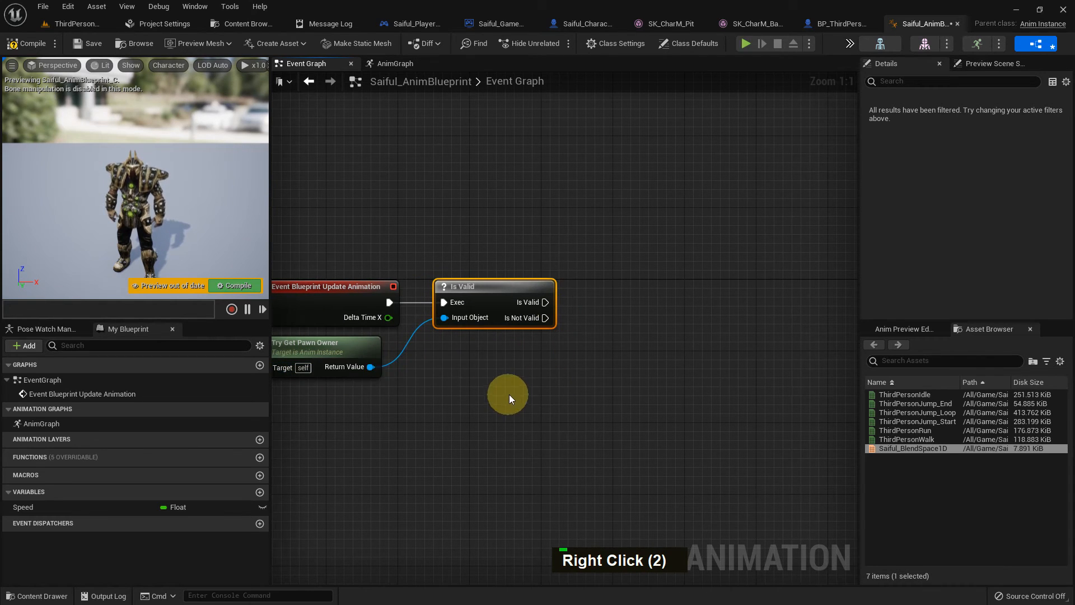
{"action": "left_click_drag", "start_coordinate": [370, 366], "coordinate": [441, 376]}
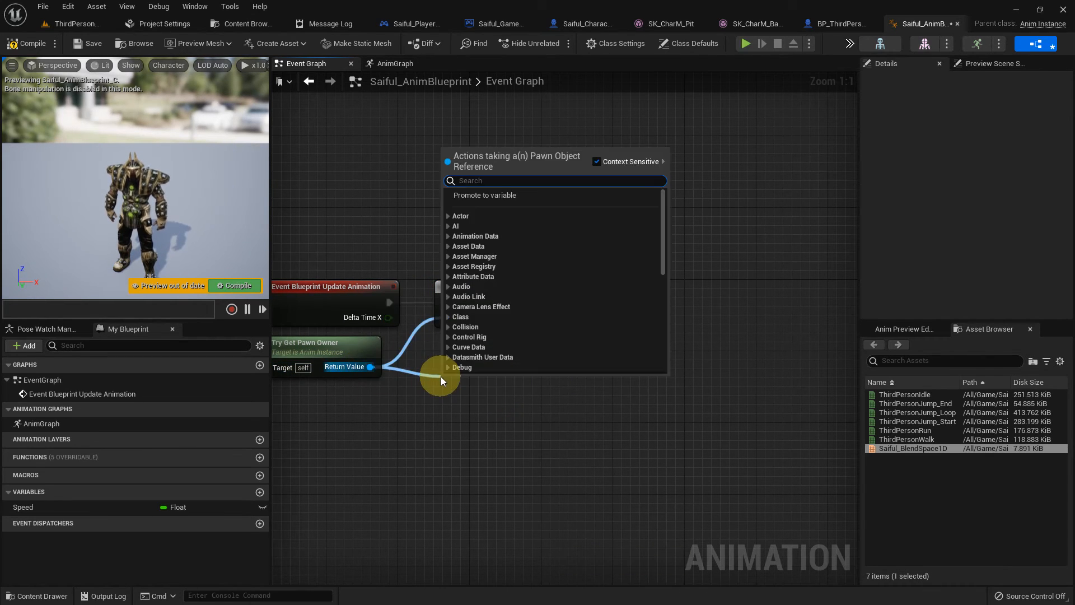
{"action": "type", "text": "get velo"}
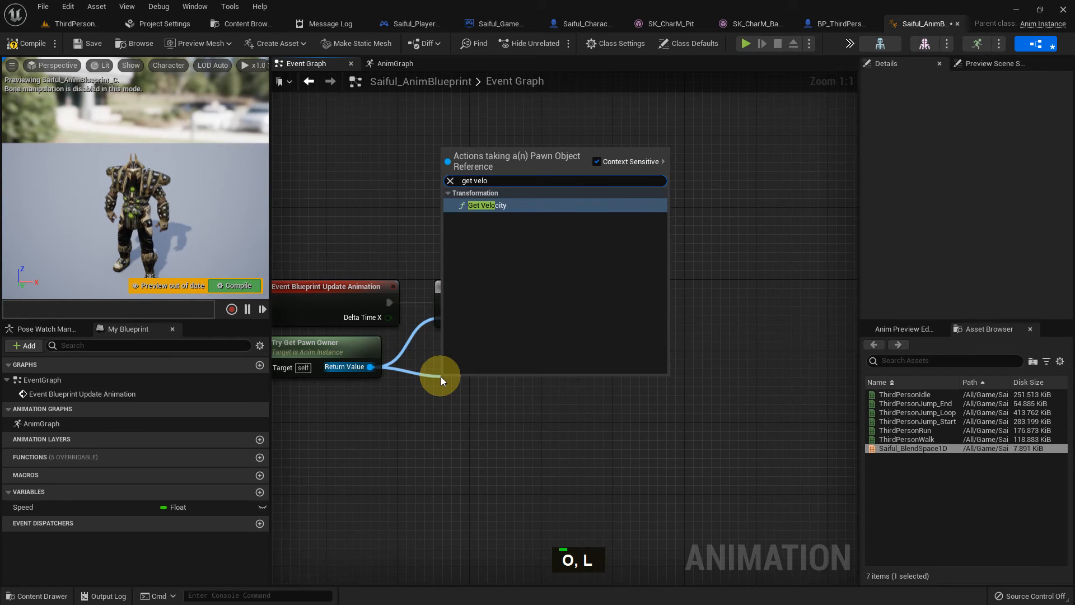
{"action": "key", "text": "Return"}
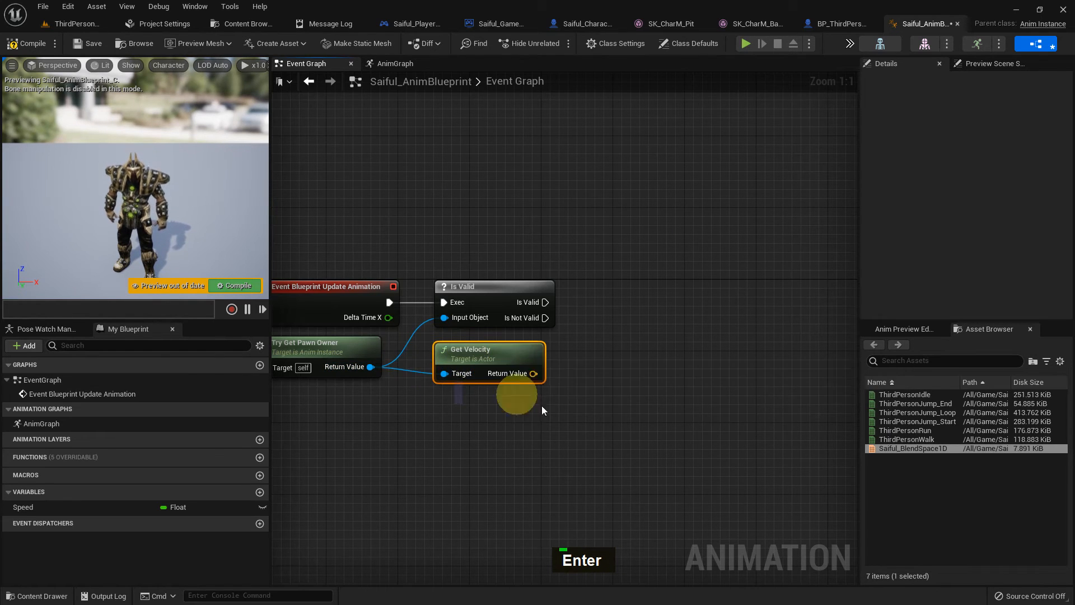
- Add a Vector Length node fed by Get Velocity's return value and place it beside Get Velocity
{"action": "right_click_drag", "start_coordinate": [535, 408], "coordinate": [450, 410]}
{"action": "left_click_drag", "start_coordinate": [448, 376], "coordinate": [505, 384]}
{"action": "type", "text": "vector len"}
{"action": "key", "text": "Return"}
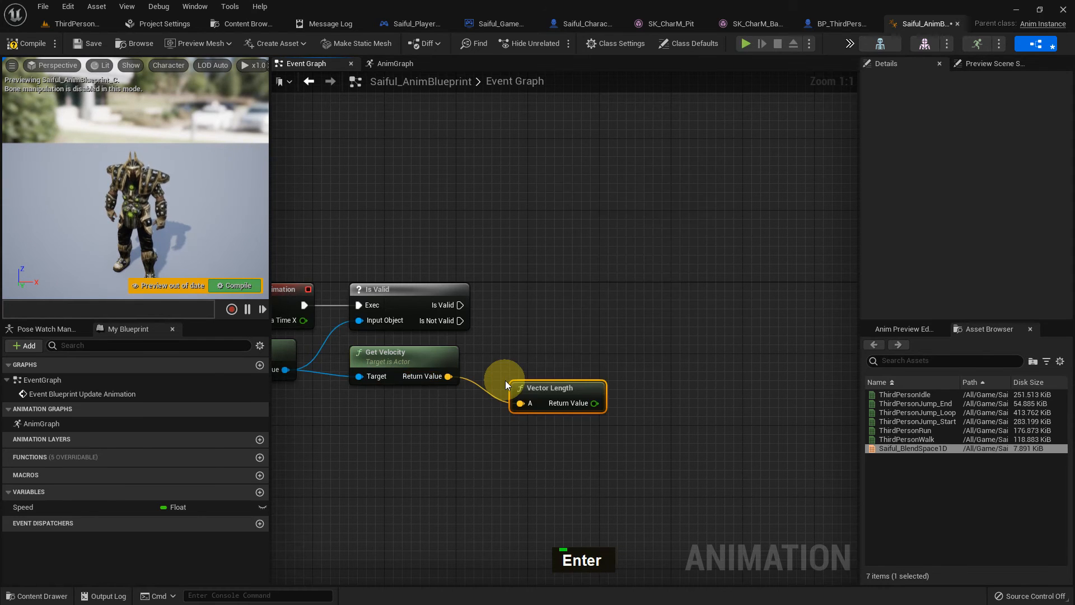
{"action": "left_click_drag", "start_coordinate": [539, 391], "coordinate": [515, 365]}
- Add a Set Speed node executed by the Is Valid output, feed it the Vector Length result, and compile the animation blueprint
{"action": "right_click_drag", "start_coordinate": [568, 421], "coordinate": [522, 423]}
{"action": "left_click", "coordinate": [33, 506]}
{"action": "left_click_drag", "start_coordinate": [33, 506], "coordinate": [412, 307]}
{"action": "left_click_drag", "start_coordinate": [498, 320], "coordinate": [600, 320]}
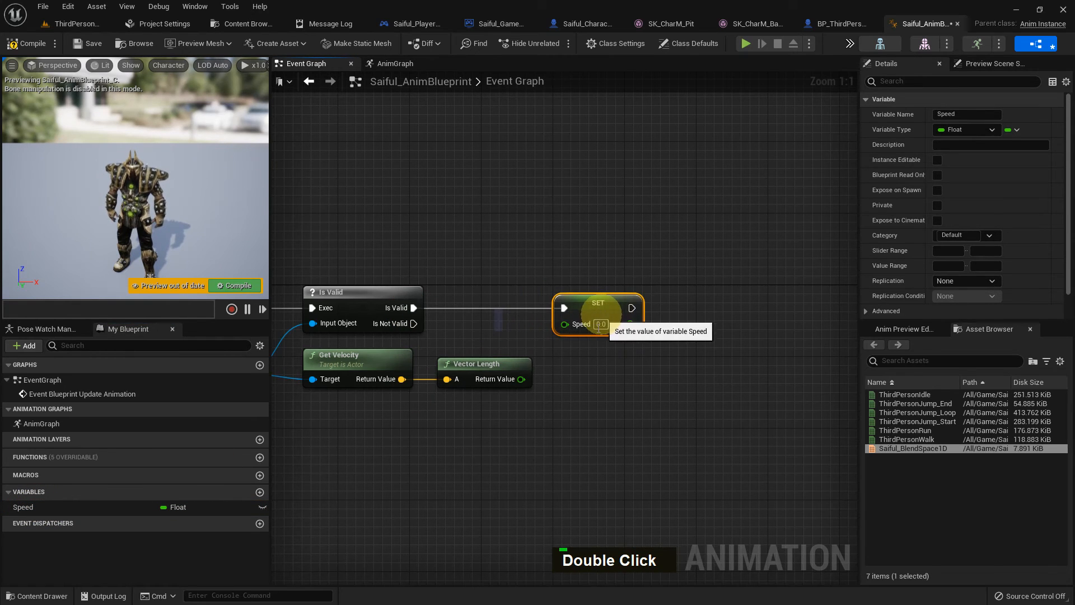
{"action": "left_click_drag", "start_coordinate": [522, 379], "coordinate": [566, 326]}
{"action": "left_click", "coordinate": [588, 383]}
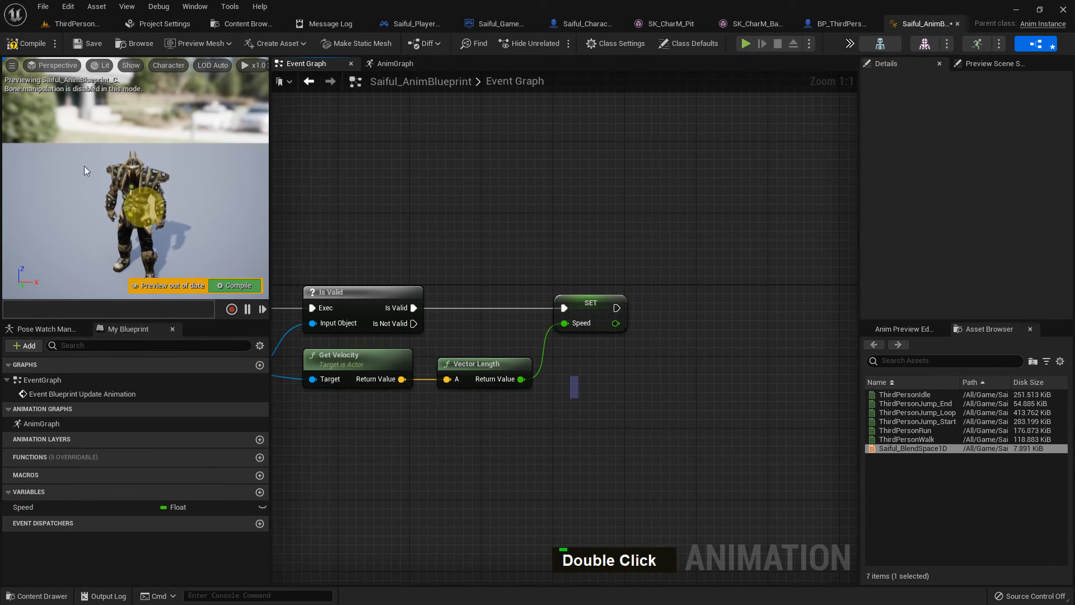
{"action": "left_click", "coordinate": [17, 46]}
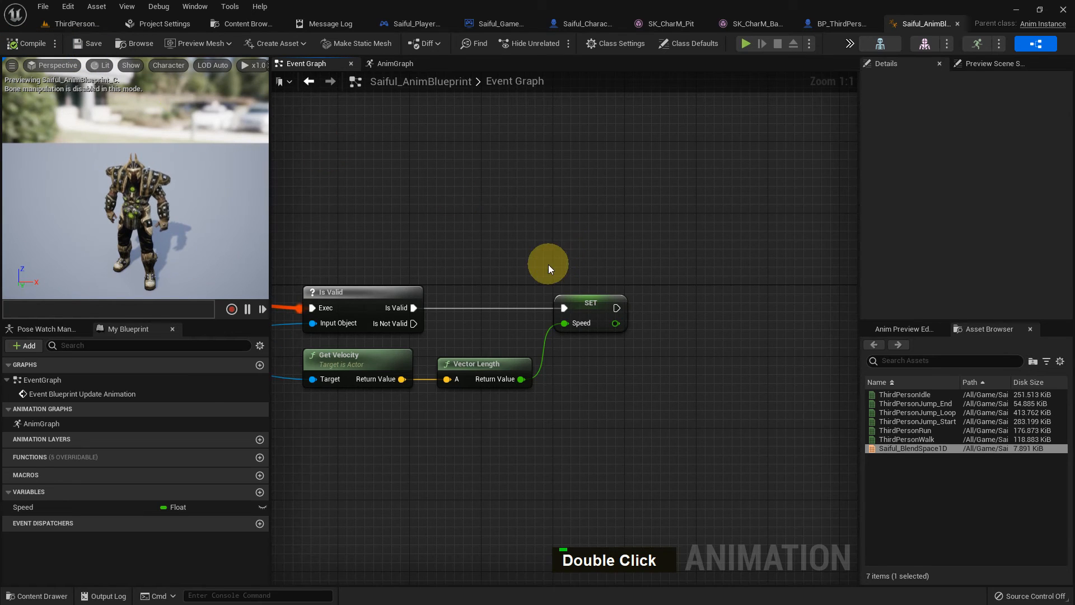
- Preview the Speed variable's default value at 300 and 600, reset it to 0, and recompile the animation blueprint
{"action": "right_click_drag", "start_coordinate": [513, 309], "coordinate": [587, 309]}
{"action": "scroll", "coordinate": [587, 309], "scroll_direction": "down", "scroll_amount": 1}
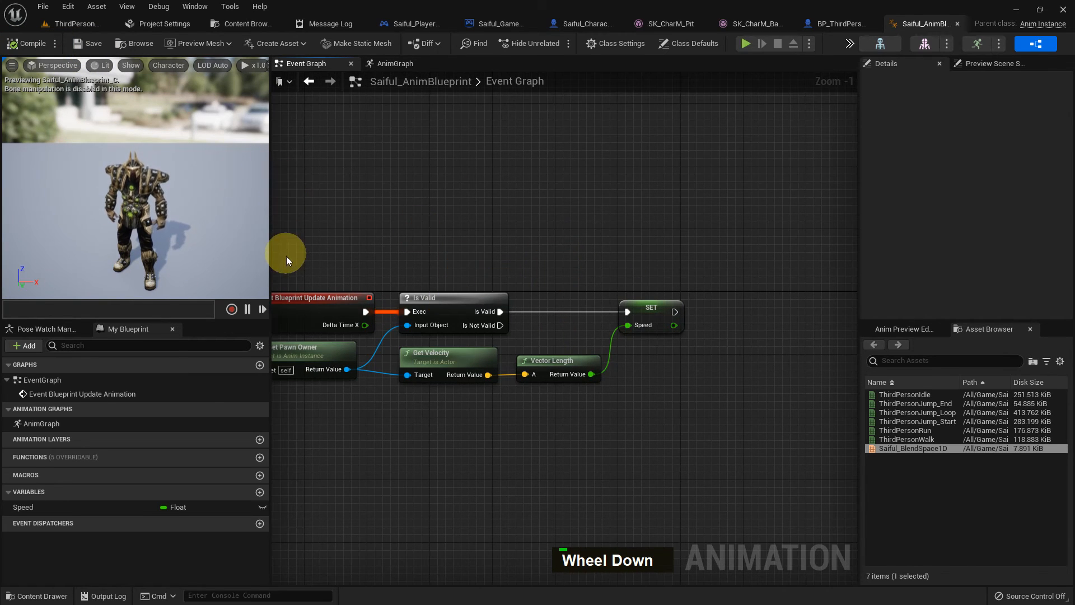
{"action": "right_click_drag", "start_coordinate": [419, 261], "coordinate": [472, 254]}
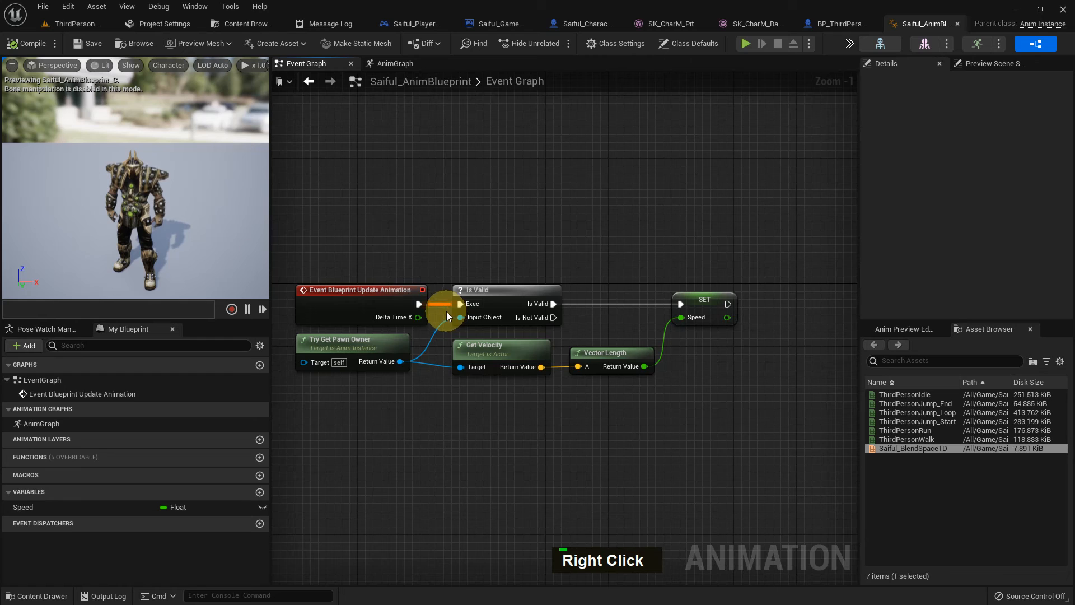
{"action": "left_click", "coordinate": [88, 507]}
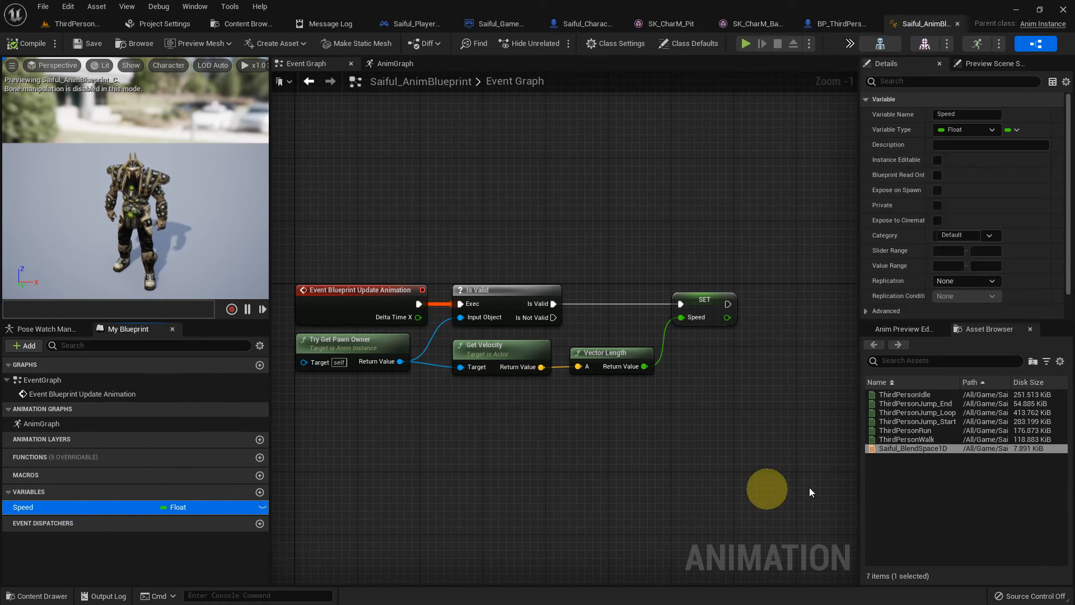
{"action": "scroll", "coordinate": [965, 242], "scroll_direction": "down", "scroll_amount": 7}
{"action": "left_click", "coordinate": [950, 312]}
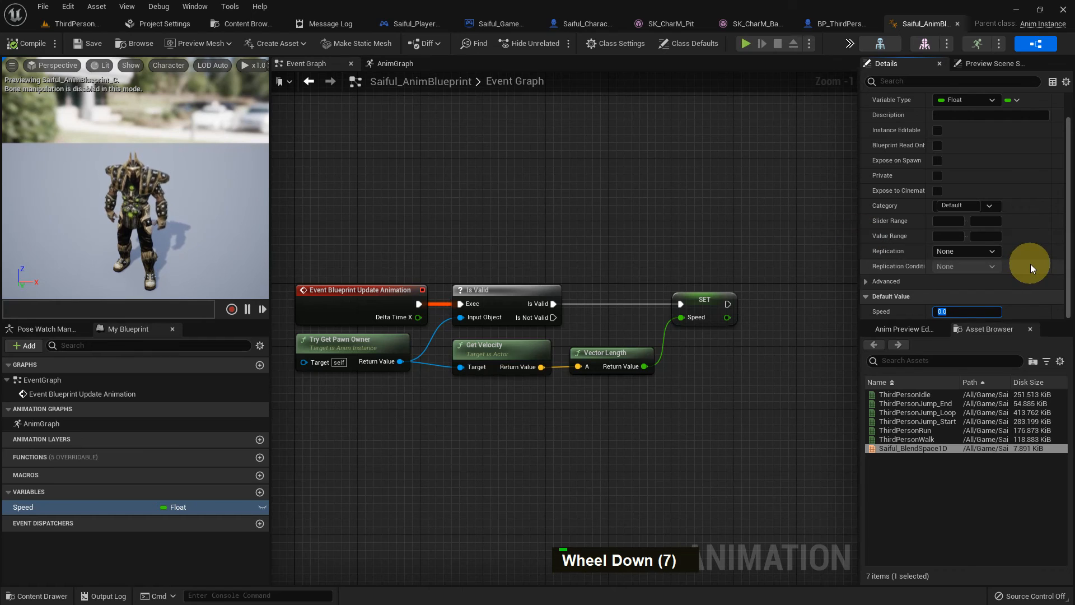
{"action": "type", "text": "300"}
{"action": "key", "text": "Return"}
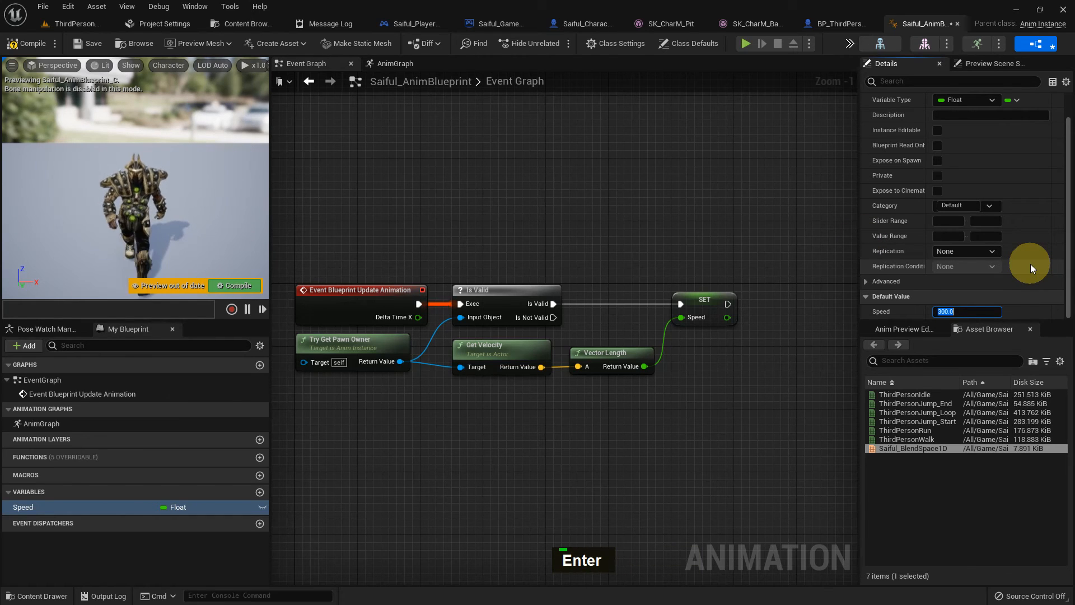
{"action": "type", "text": "600"}
{"action": "key", "text": "Return"}
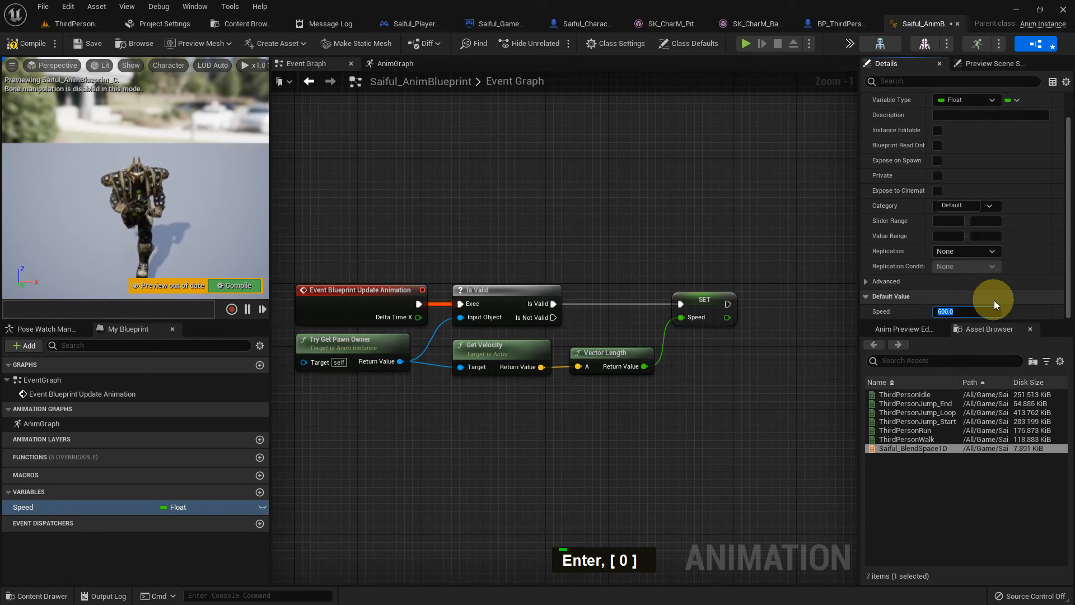
{"action": "type", "text": "0"}
{"action": "key", "text": "Return"}
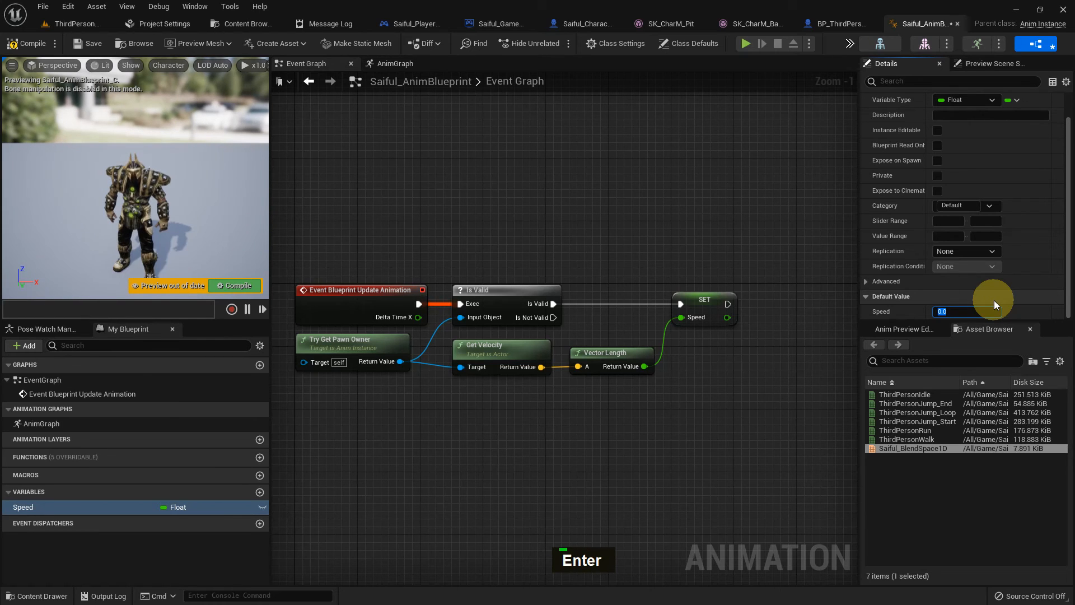
{"action": "left_click", "coordinate": [11, 45]}
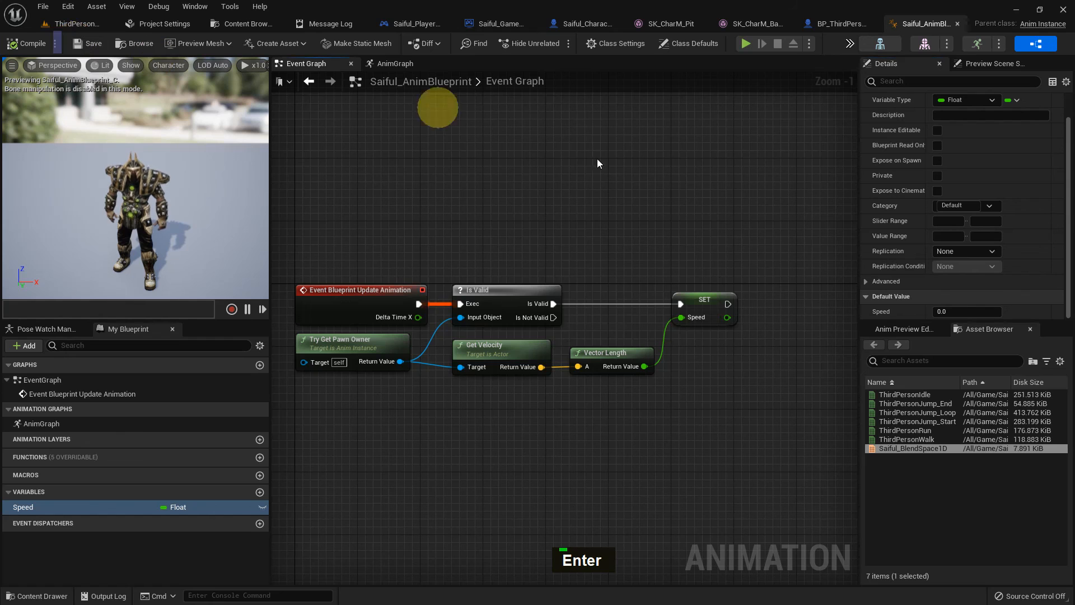
- Assign Saiful_AnimBlueprint as the Anim Class of Saiful_Character's mesh, and compile and save the character
{"action": "left_click", "coordinate": [119, 44]}
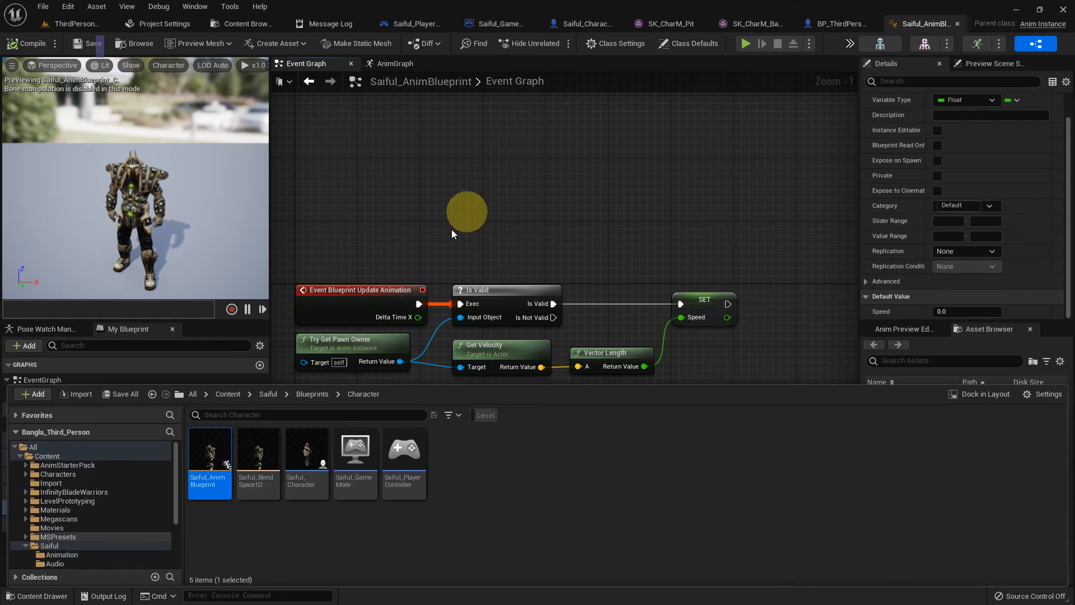
{"action": "left_click", "coordinate": [576, 24]}
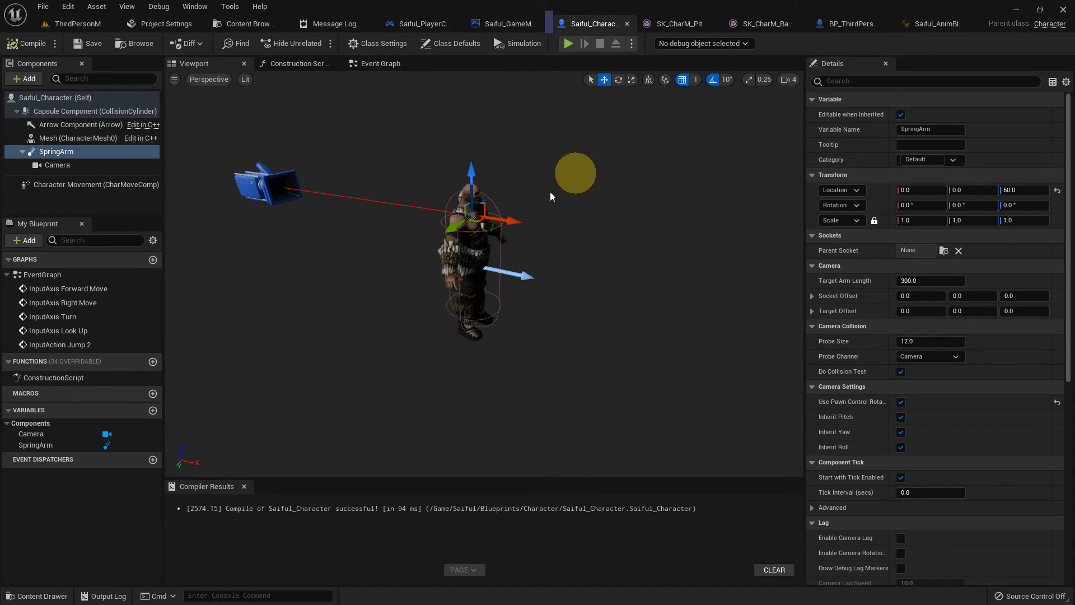
{"action": "left_click", "coordinate": [489, 245]}
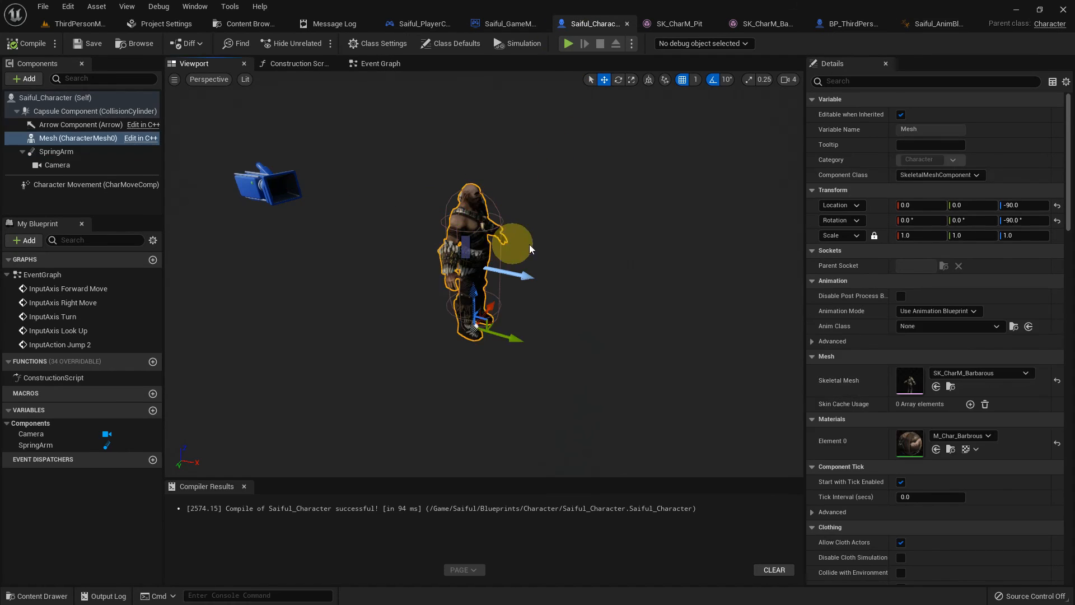
{"action": "left_click", "coordinate": [1027, 327]}
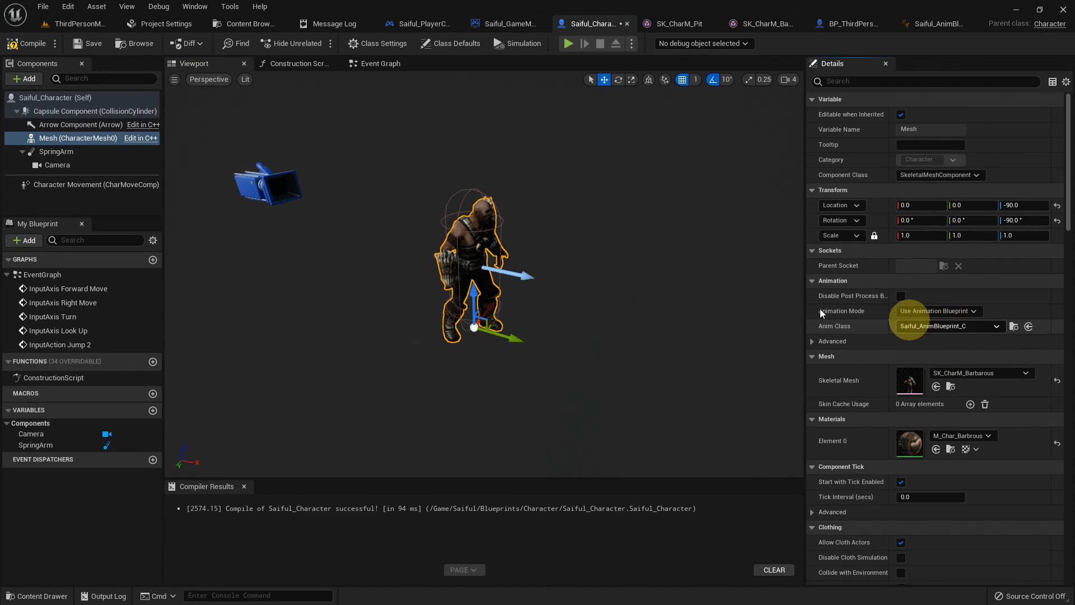
{"action": "left_click", "coordinate": [24, 42]}
{"action": "double_click", "coordinate": [87, 43]}
{"action": "middle_click", "coordinate": [456, 330]}
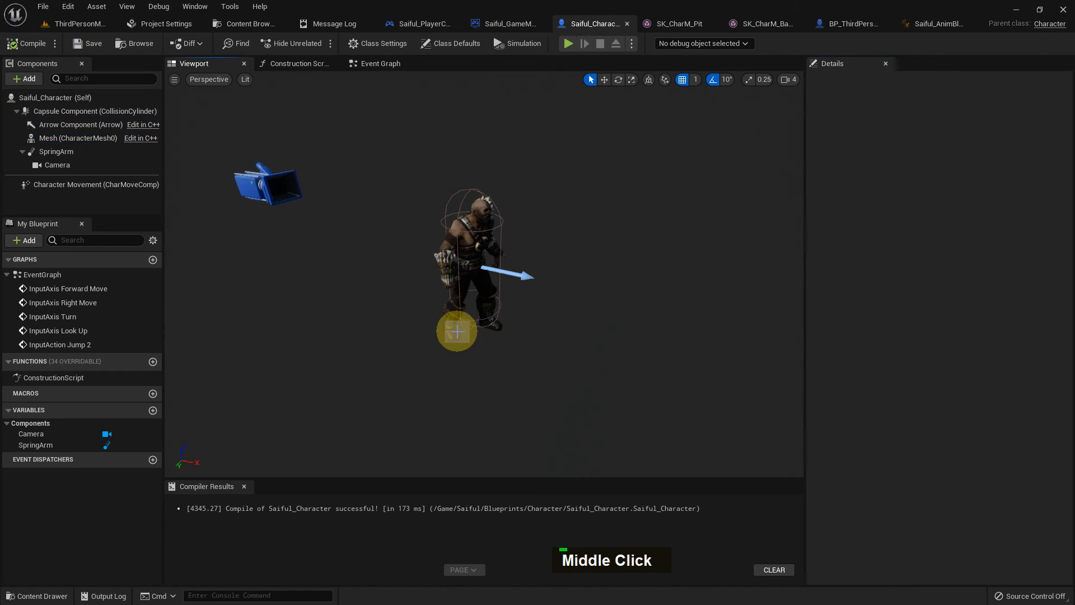
{"action": "key", "text": "ctrl+space"}
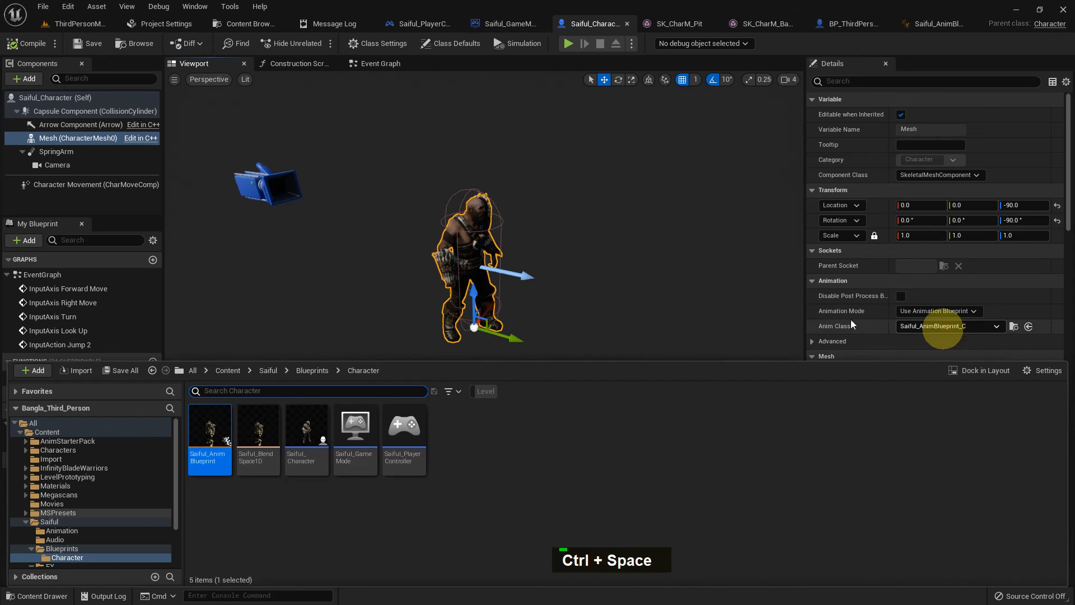
{"action": "middle_click", "coordinate": [597, 252]}
{"action": "middle_click", "coordinate": [597, 253]}
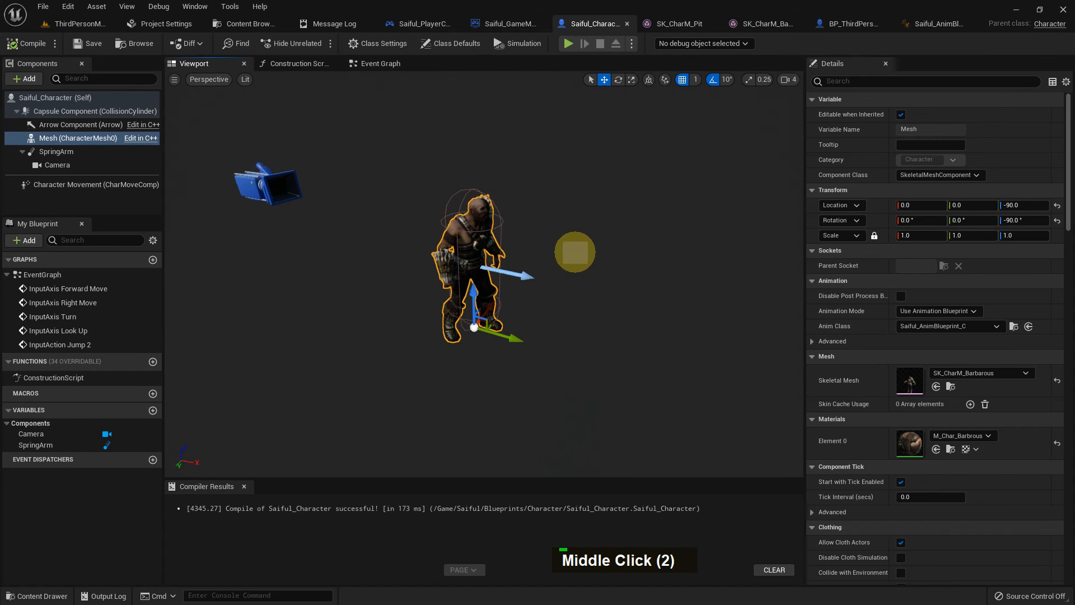
- Play the ThirdPersonMap level in full screen and run the character around to check its idle and movement animations
{"action": "left_click", "coordinate": [81, 25]}
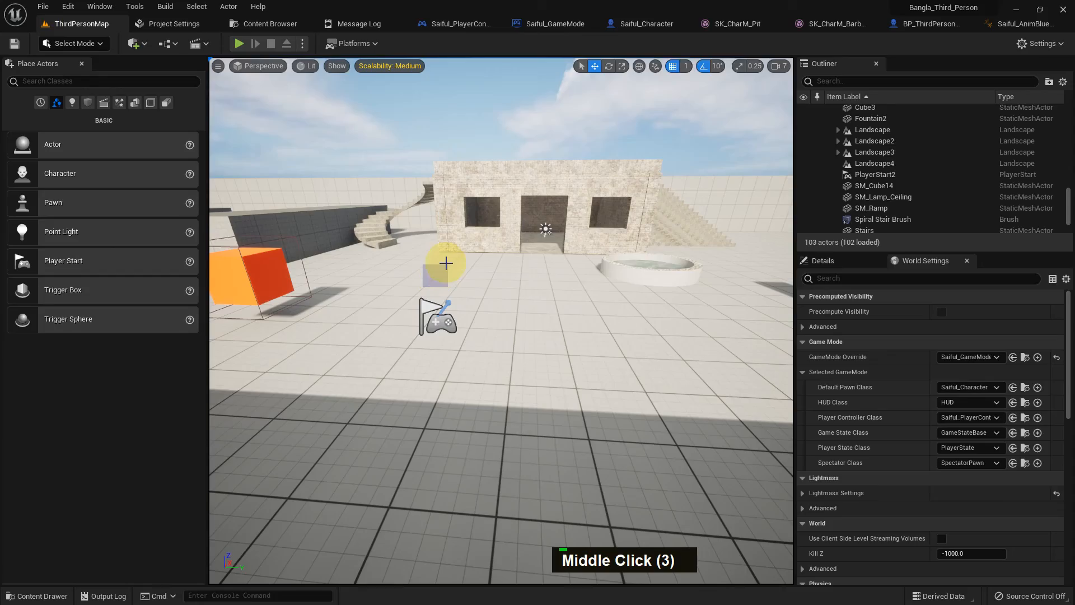
{"action": "key", "text": "F11"}
{"action": "key", "text": "alt+p"}
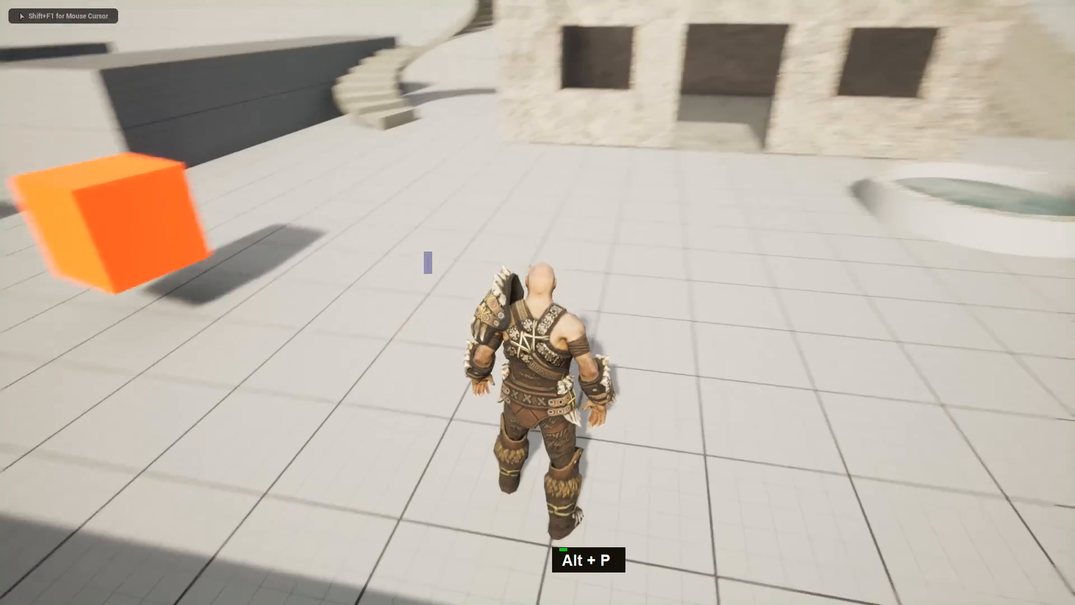
{"action": "key", "text": "w"}
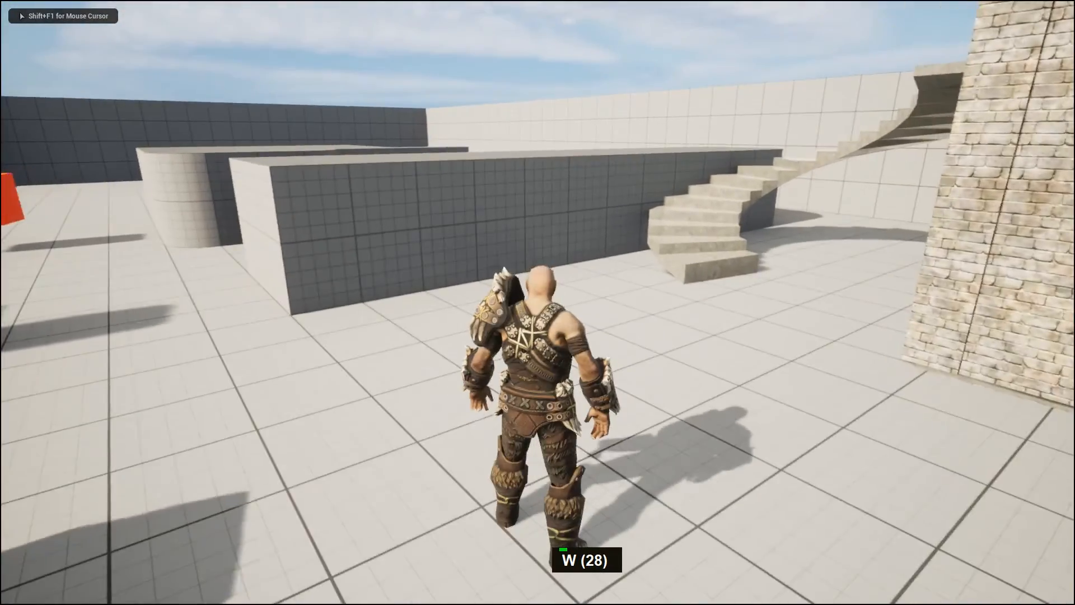
{"action": "key", "text": "w"}
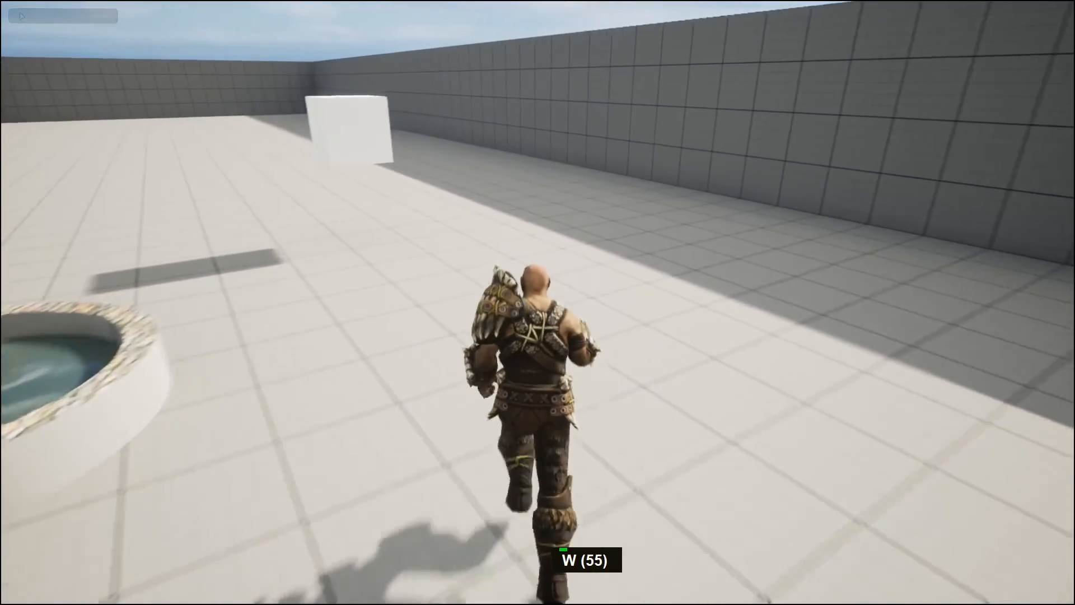
{"action": "key", "text": "w"}
{"action": "key", "text": "w"}
{"action": "key", "text": "d"}
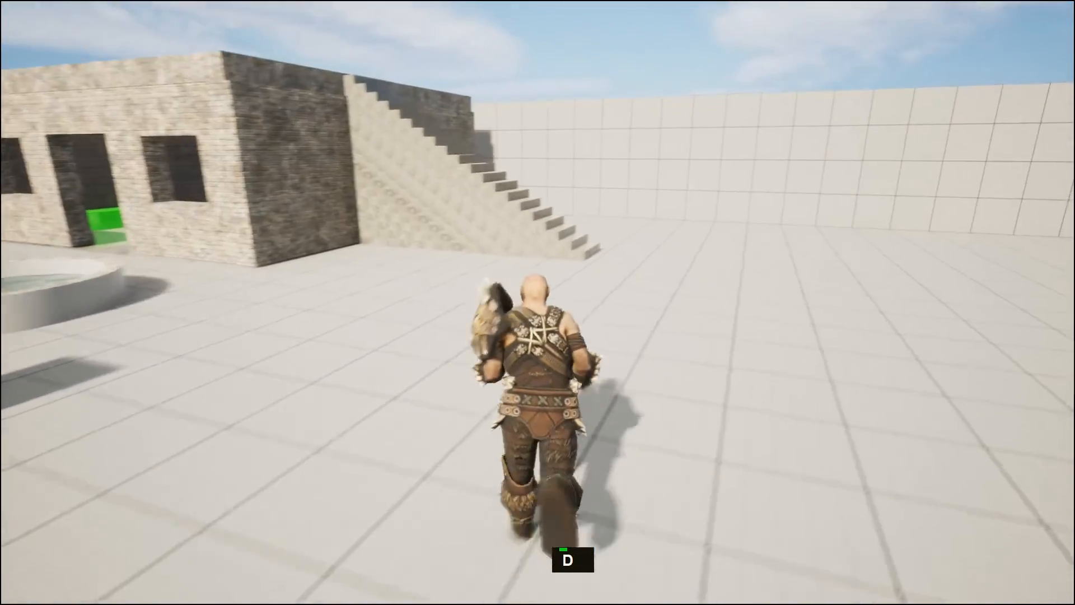
{"action": "key", "text": "d"}
{"action": "key", "text": "w"}
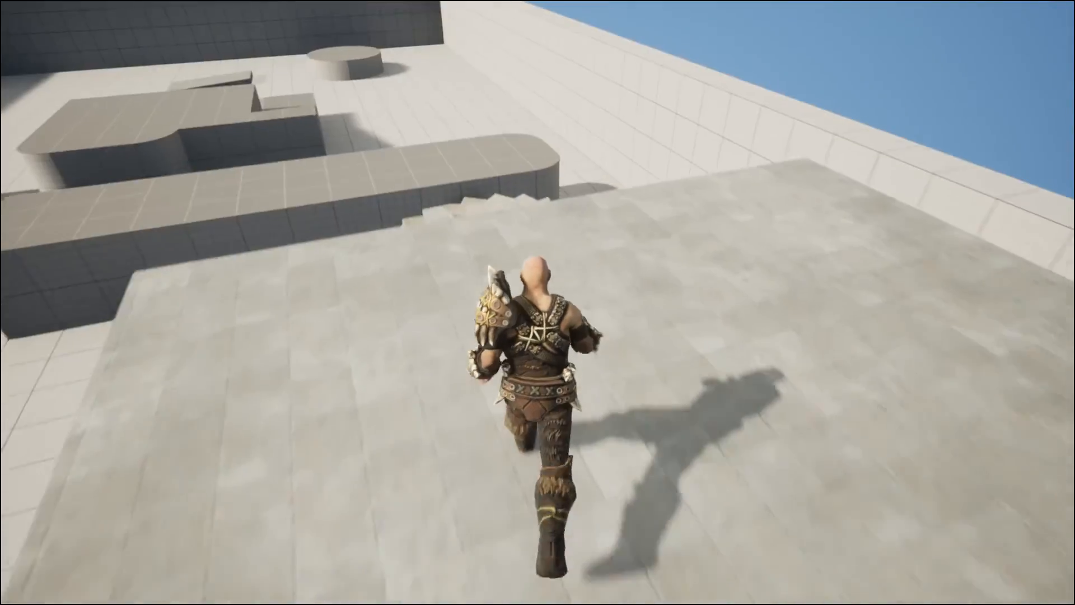
{"action": "key", "text": "w"}
{"action": "key", "text": "w"}
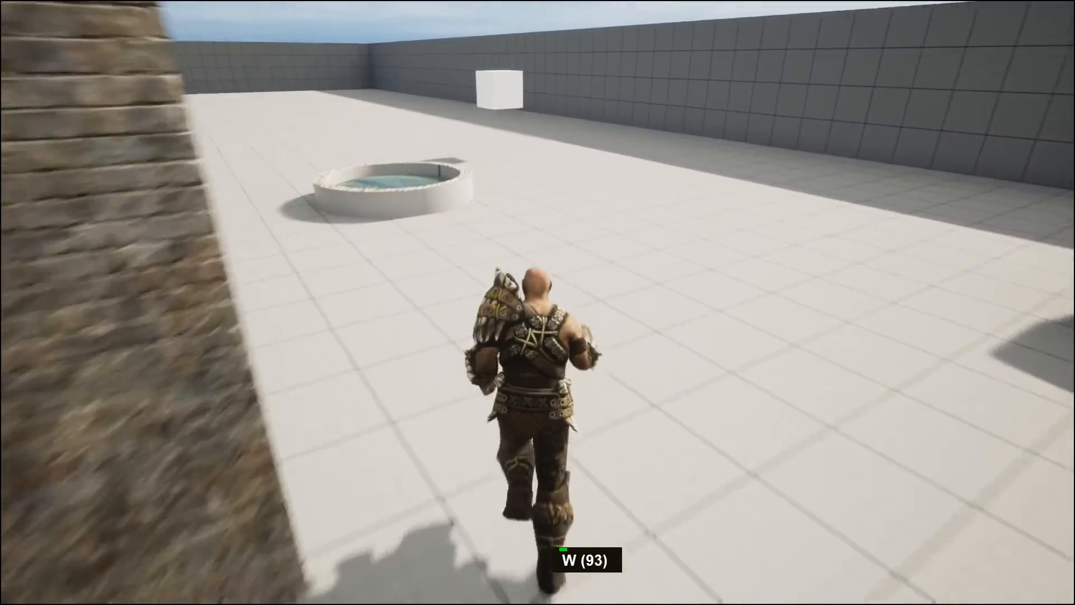